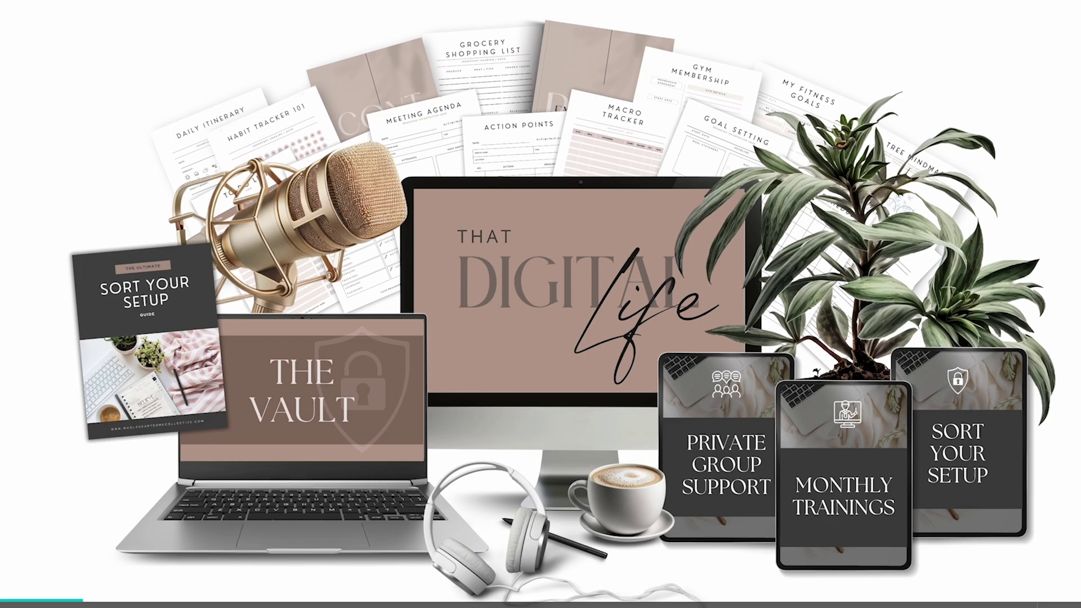
pyautogui.scroll(-5, 650, 194)
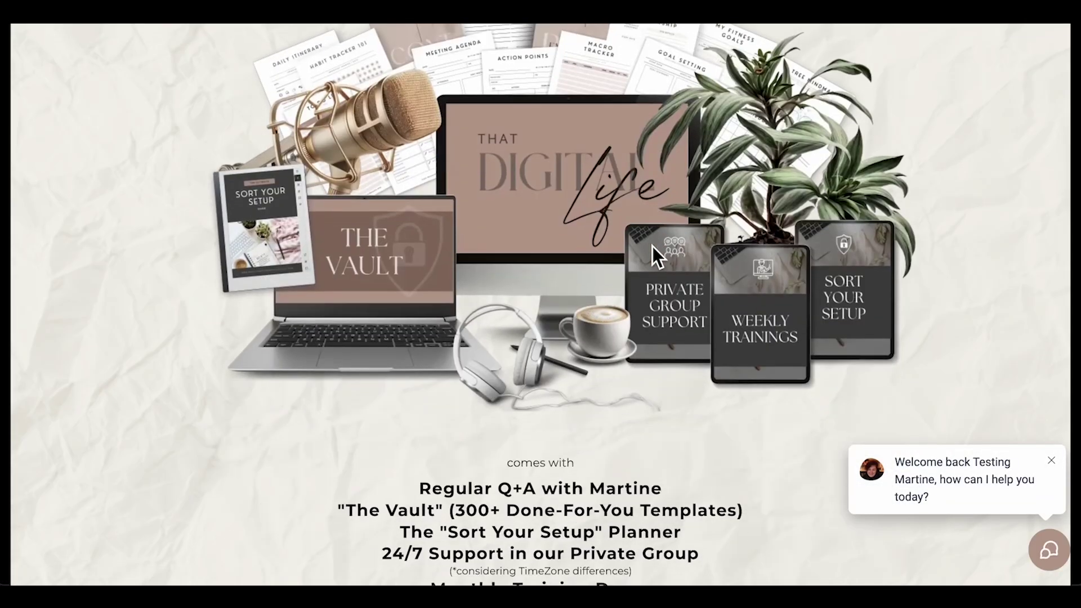
pyautogui.scroll(-5, 653, 246)
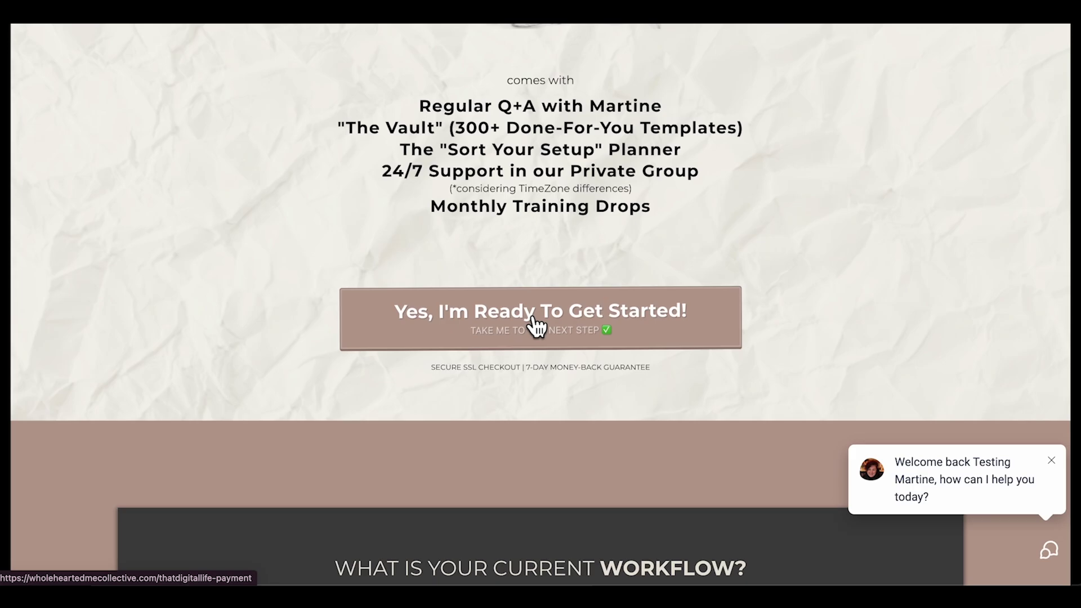
pyautogui.scroll(-5, 537, 325)
pyautogui.scroll(10, 538, 325)
pyautogui.scroll(5, 538, 325)
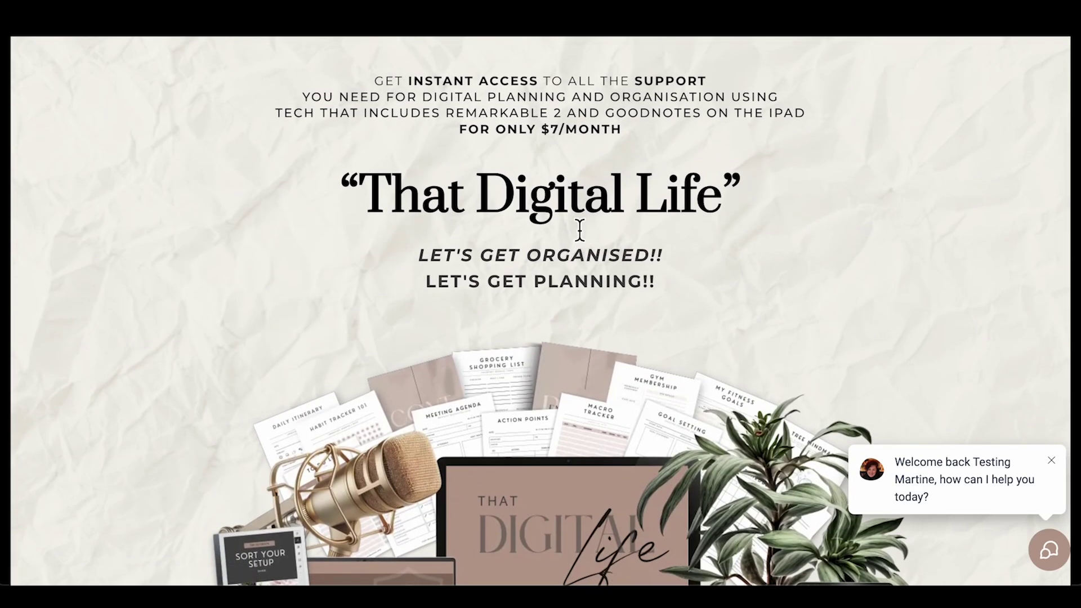
# Switch to the Wholehearted Me Chrome window and log in with email and password.
pyautogui.click(372, 25)
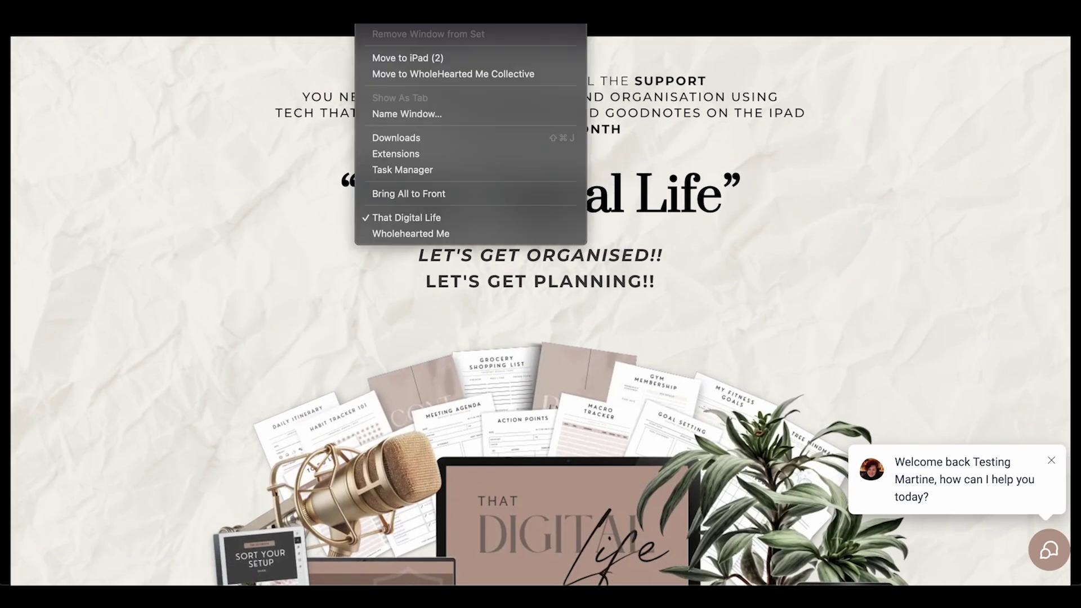
pyautogui.click(419, 235)
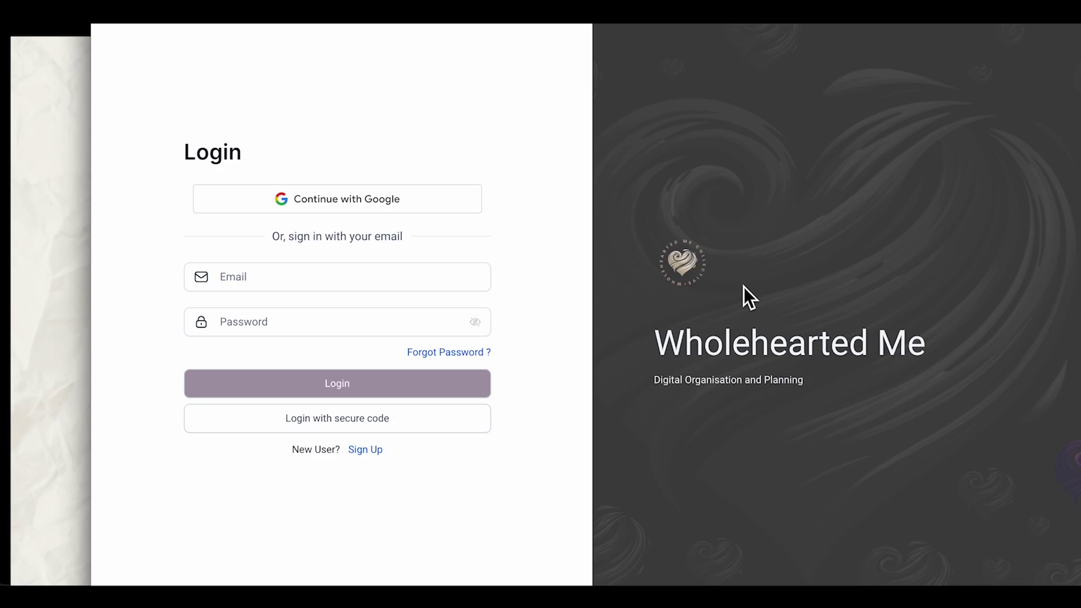
pyautogui.click(261, 279)
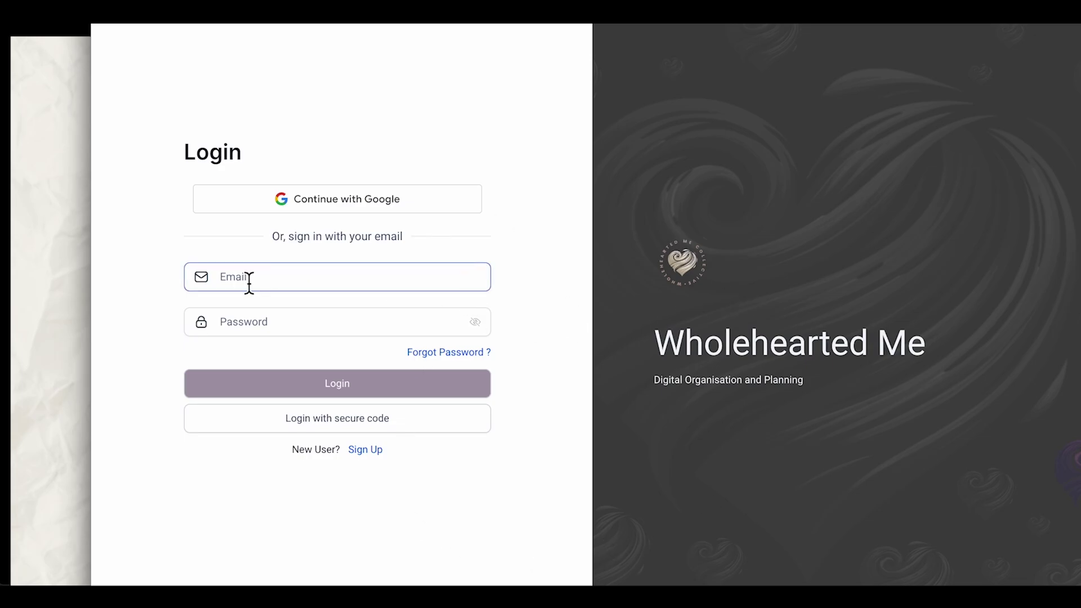
pyautogui.click(272, 323)
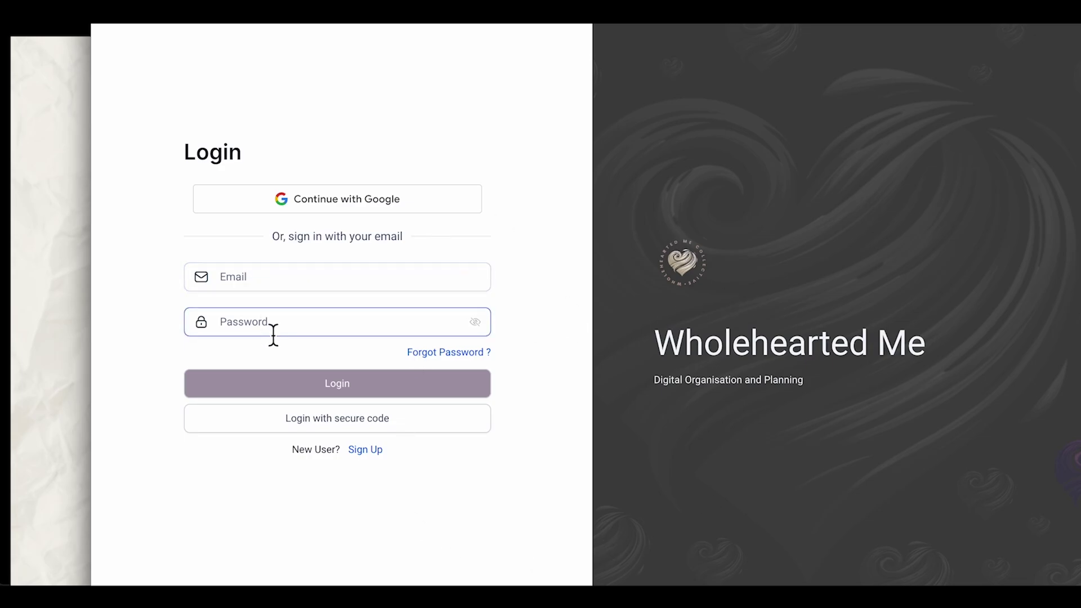
pyautogui.click(247, 279)
pyautogui.click(272, 324)
pyautogui.click(257, 281)
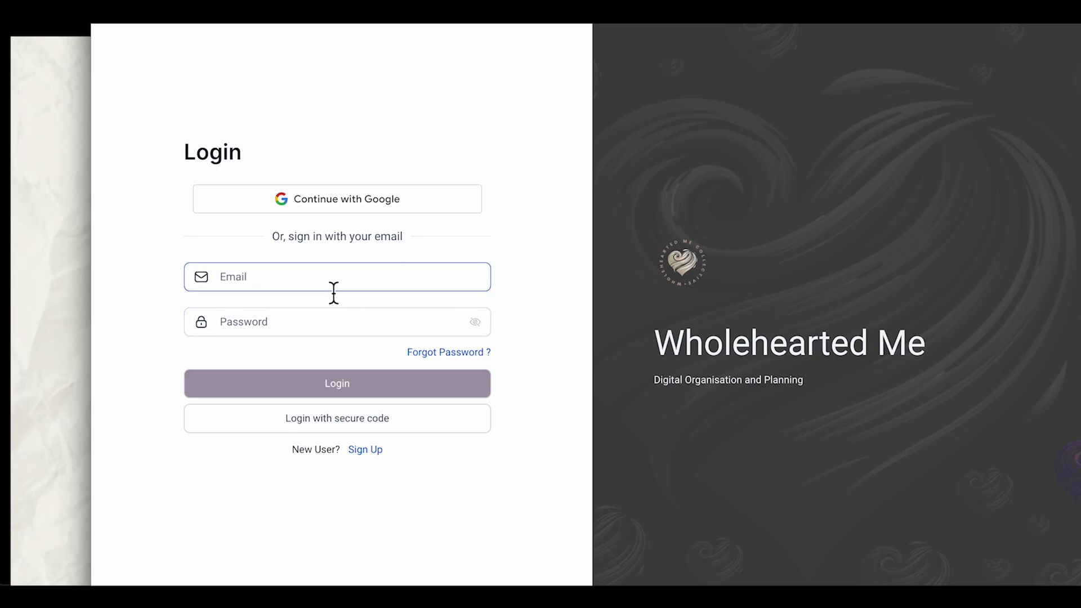
pyautogui.click(341, 321)
pyautogui.click(356, 359)
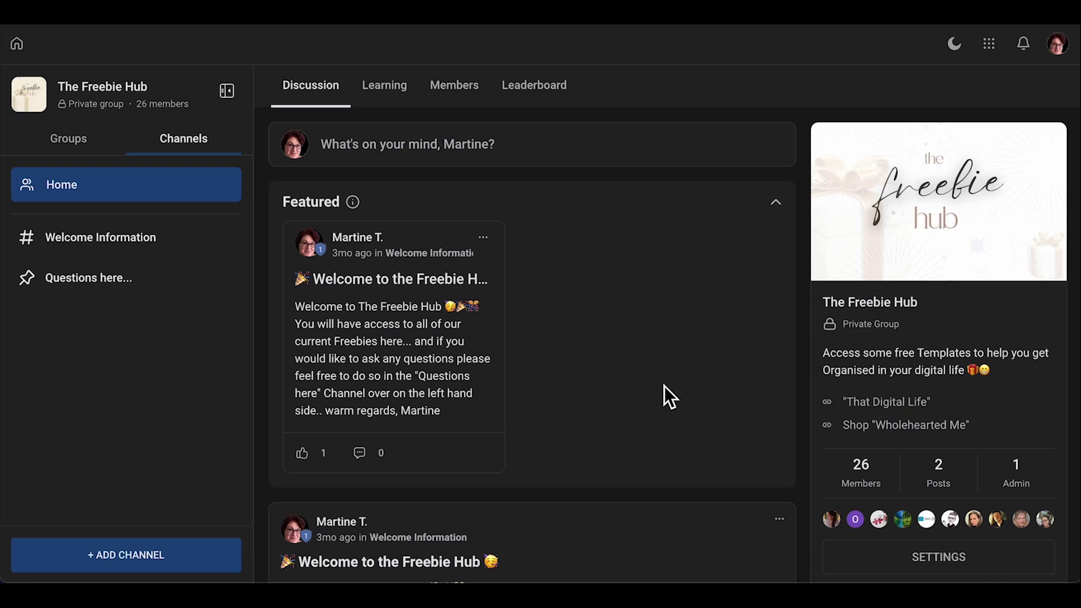
# Open the Groups list in the sidebar and pick That Digital Life.
pyautogui.click(69, 138)
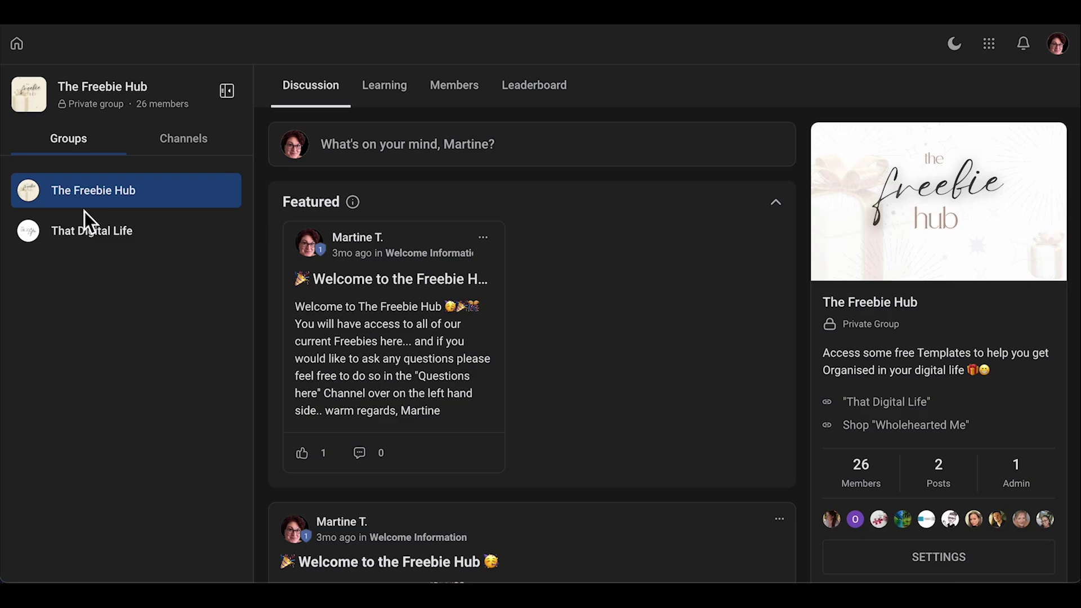
pyautogui.click(92, 230)
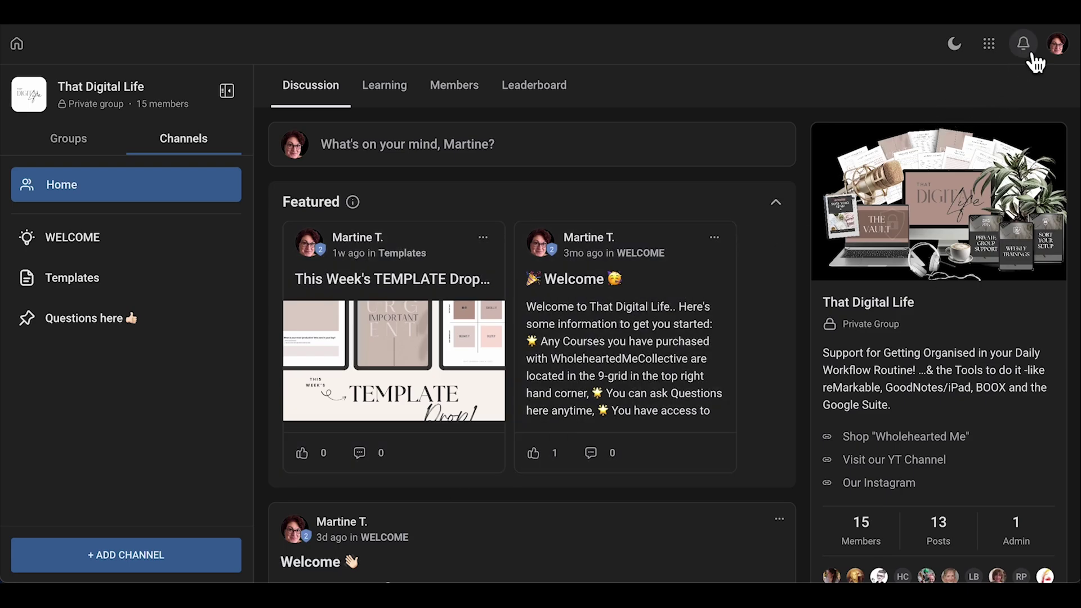
# Try the 9-grid shortcuts menu and switch the theme to light and back to dark.
pyautogui.click(988, 44)
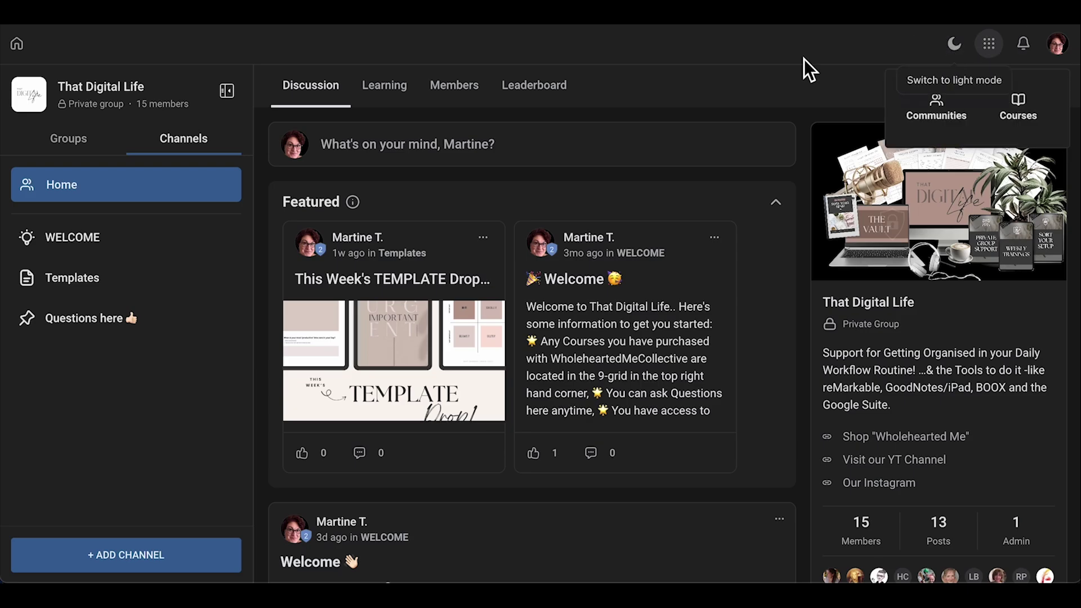
pyautogui.click(955, 43)
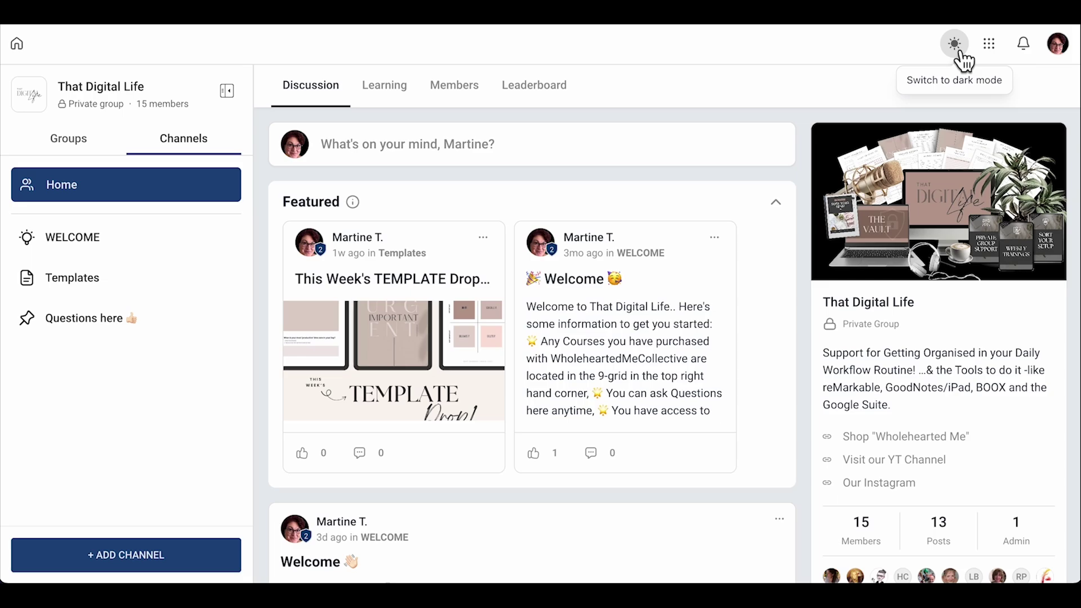
pyautogui.click(956, 51)
pyautogui.click(990, 44)
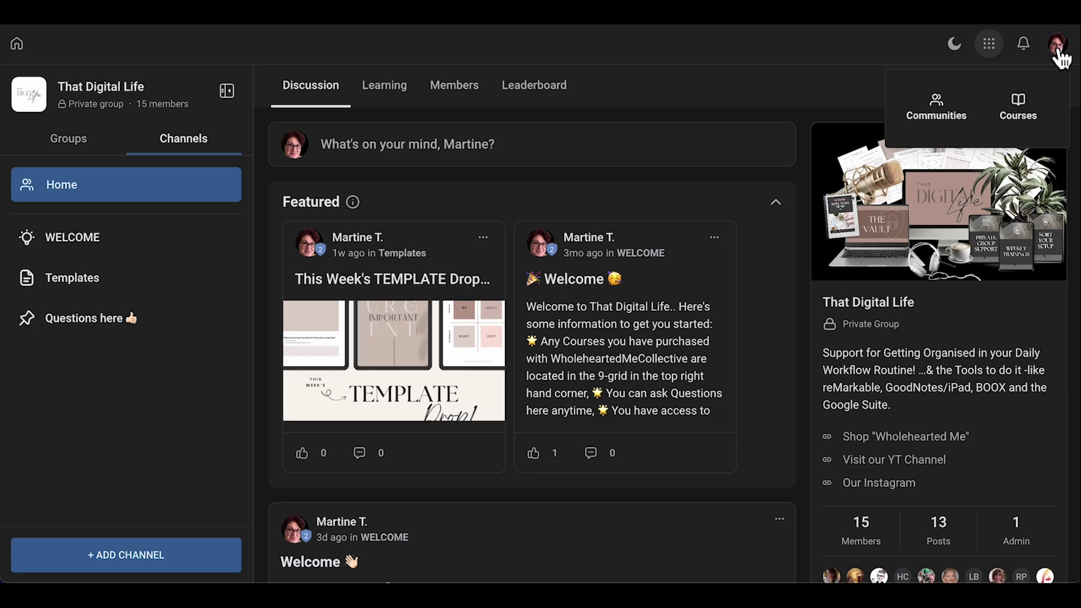
pyautogui.click(697, 48)
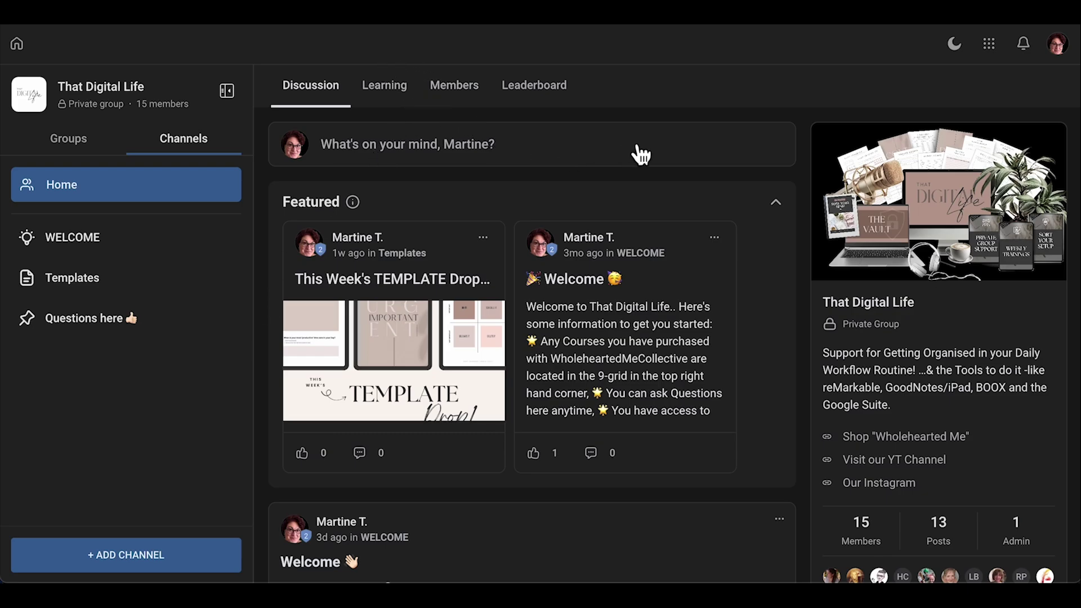
pyautogui.click(389, 88)
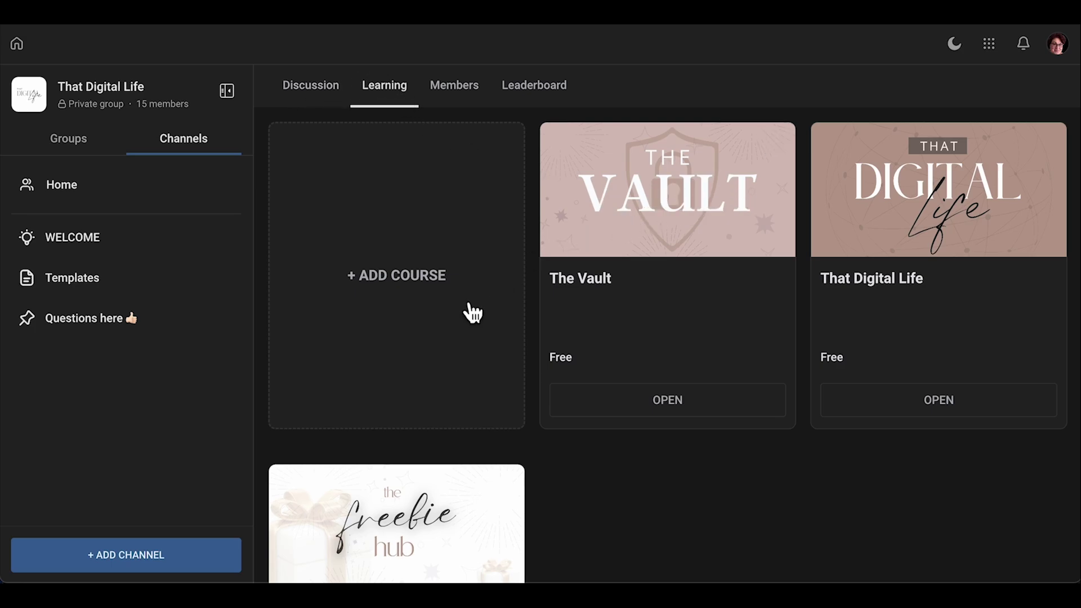
pyautogui.moveTo(397, 528)
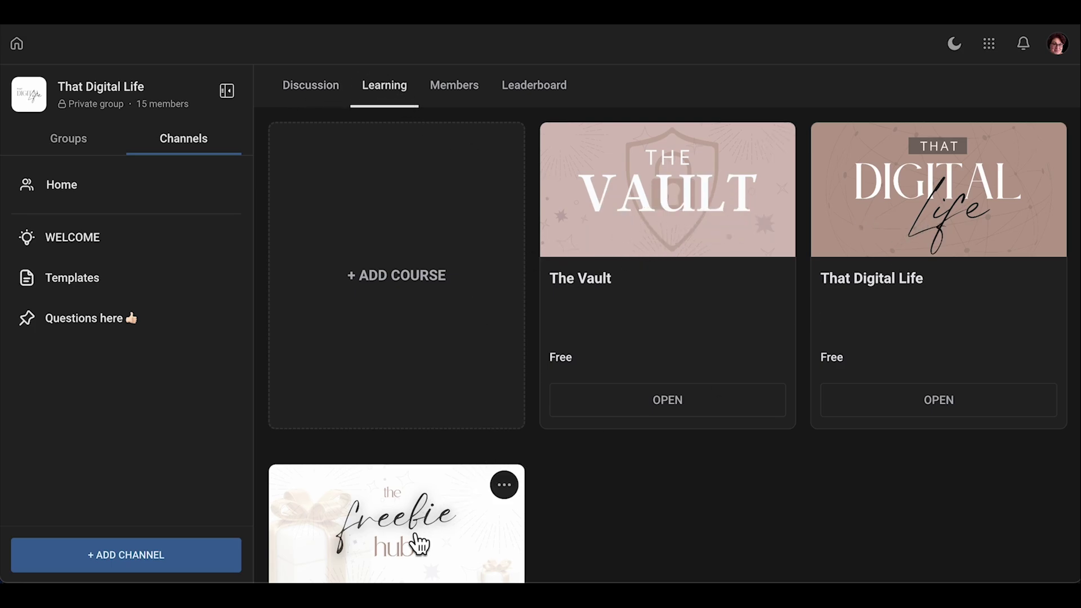
pyautogui.scroll(-3, 420, 543)
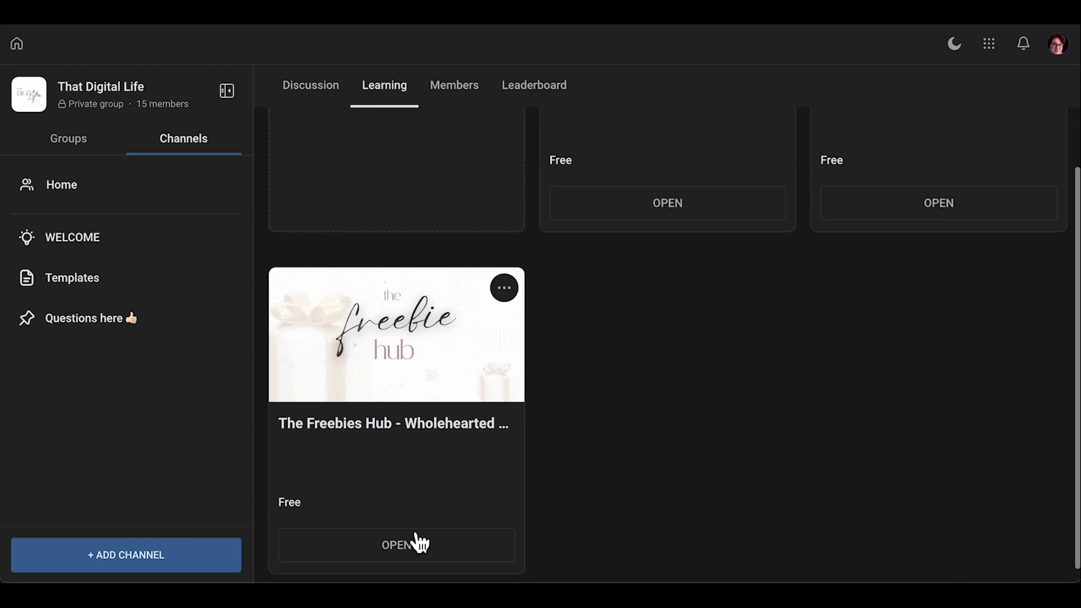
pyautogui.scroll(3, 420, 542)
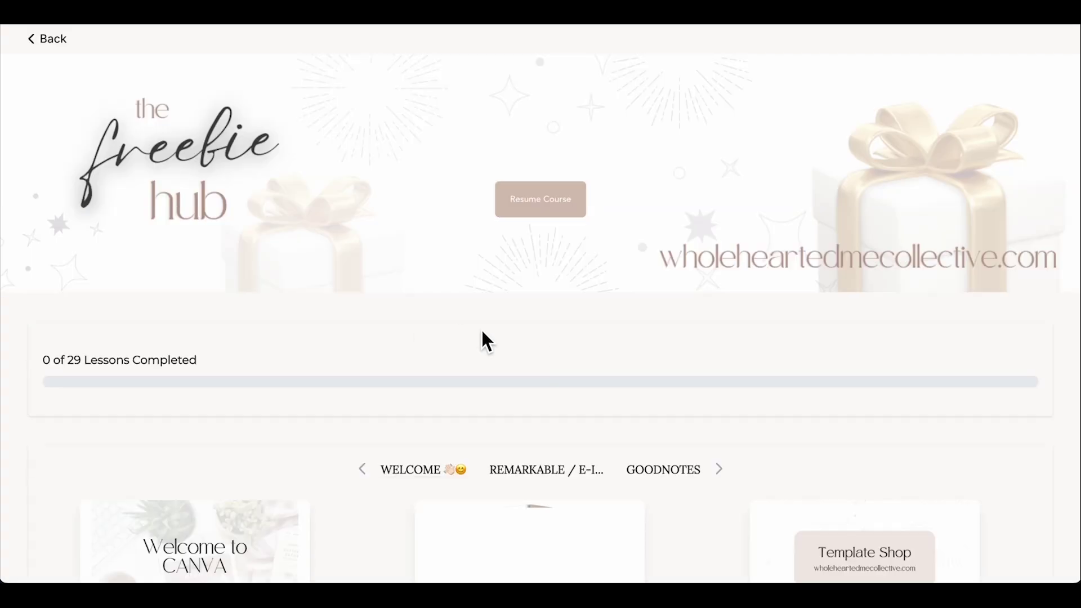
pyautogui.scroll(-5, 486, 341)
pyautogui.scroll(-3, 485, 341)
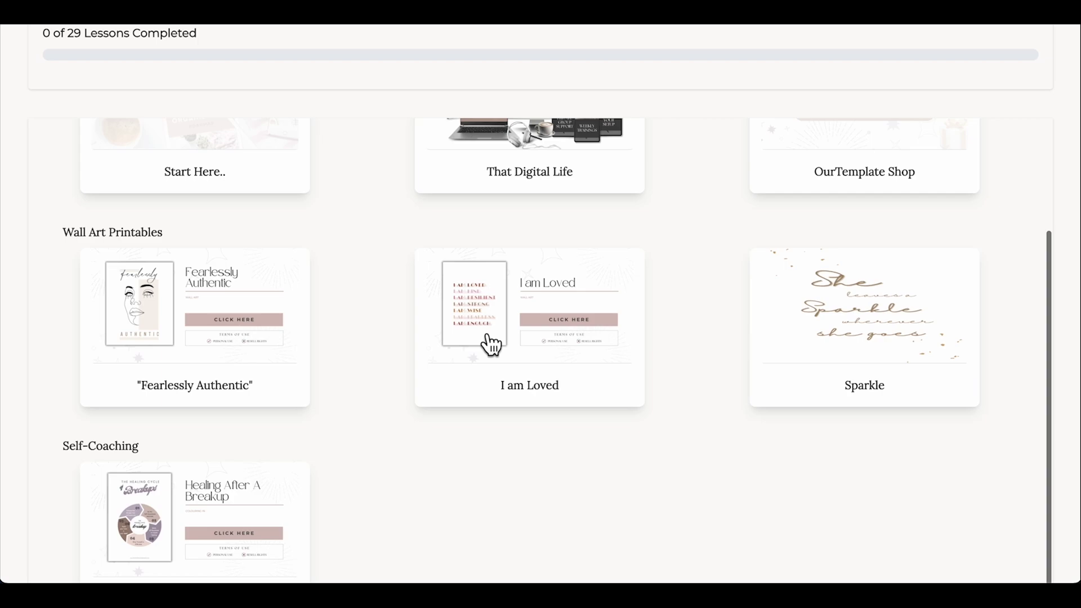
pyautogui.scroll(3, 490, 343)
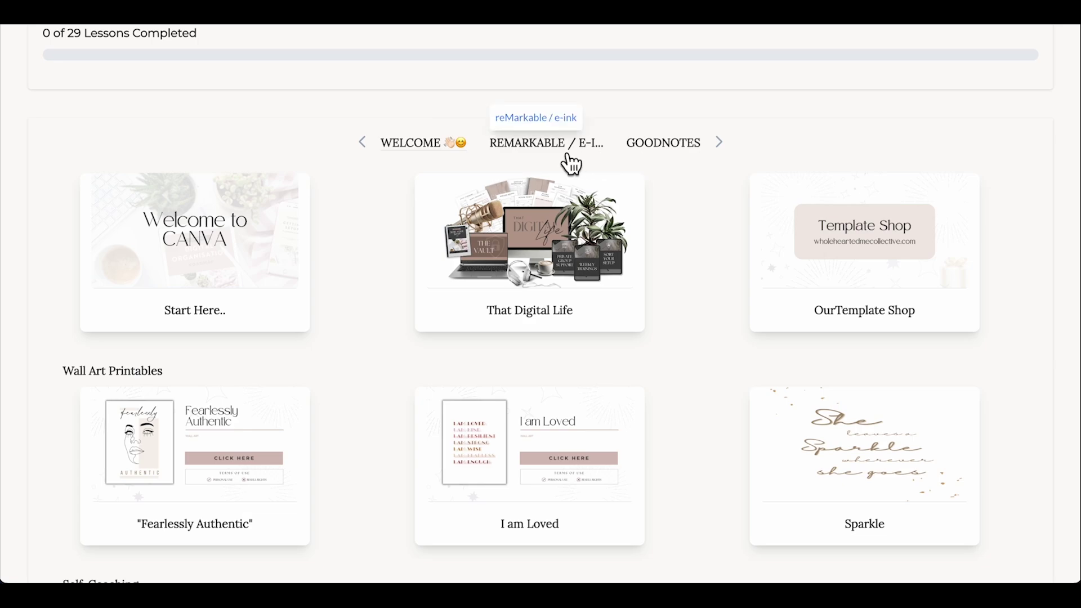
pyautogui.click(546, 142)
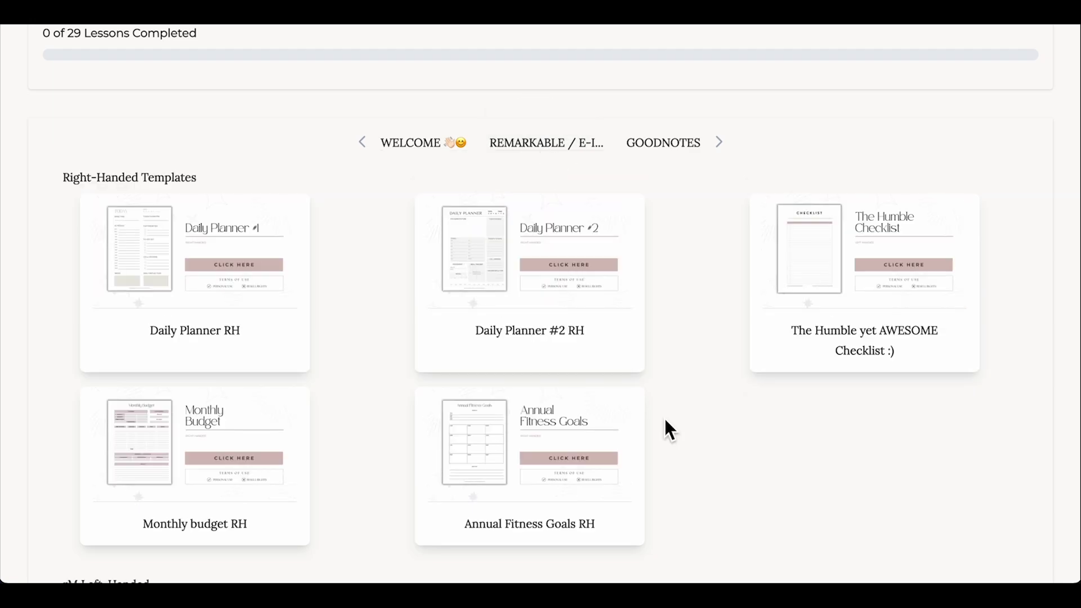
pyautogui.scroll(-5, 662, 416)
pyautogui.scroll(-3, 663, 417)
pyautogui.scroll(-2, 662, 417)
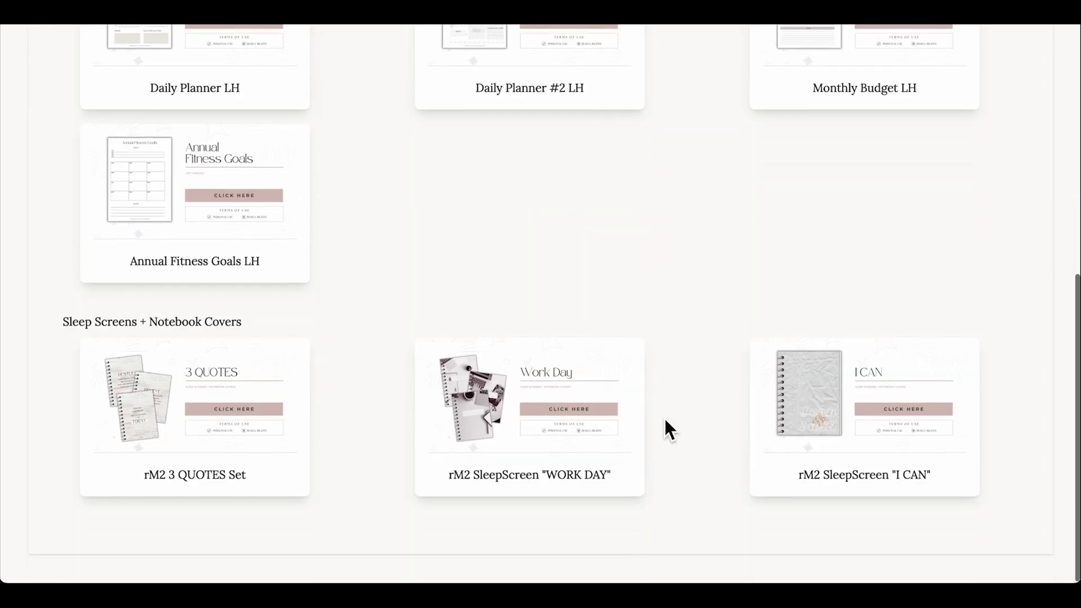
pyautogui.scroll(4, 664, 417)
pyautogui.scroll(3, 663, 416)
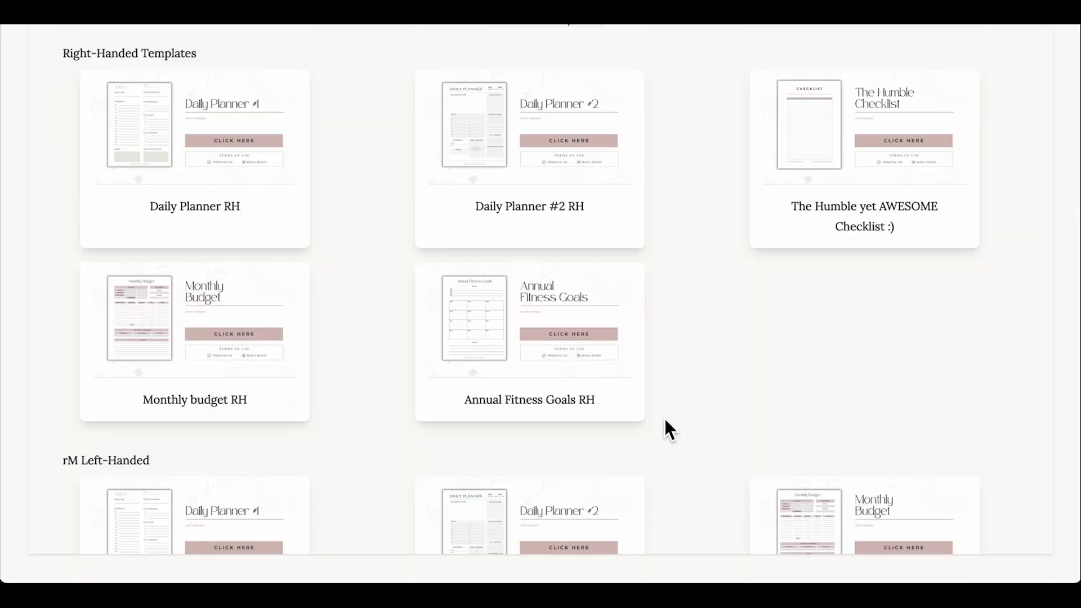
pyautogui.scroll(5, 663, 417)
pyautogui.scroll(3, 663, 417)
pyautogui.scroll(-1, 673, 351)
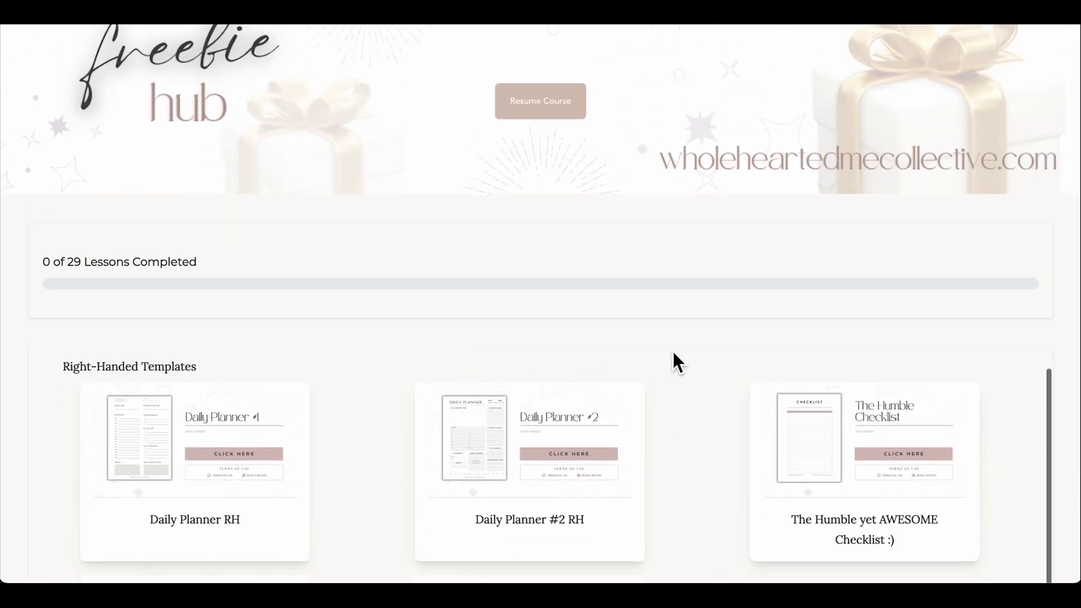
pyautogui.scroll(2, 673, 352)
pyautogui.scroll(3, 673, 352)
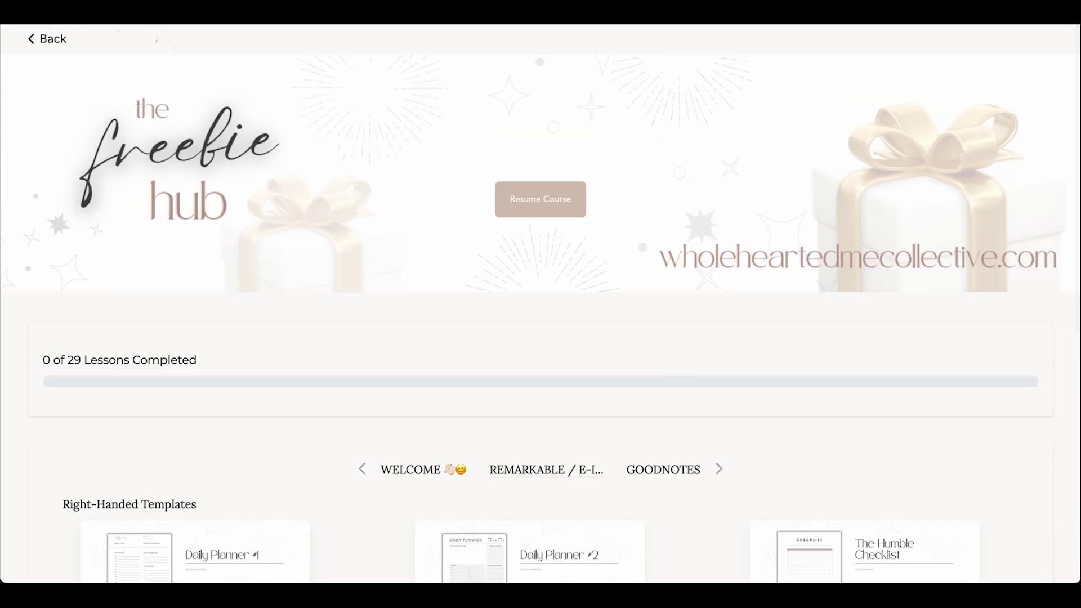
pyautogui.click(46, 38)
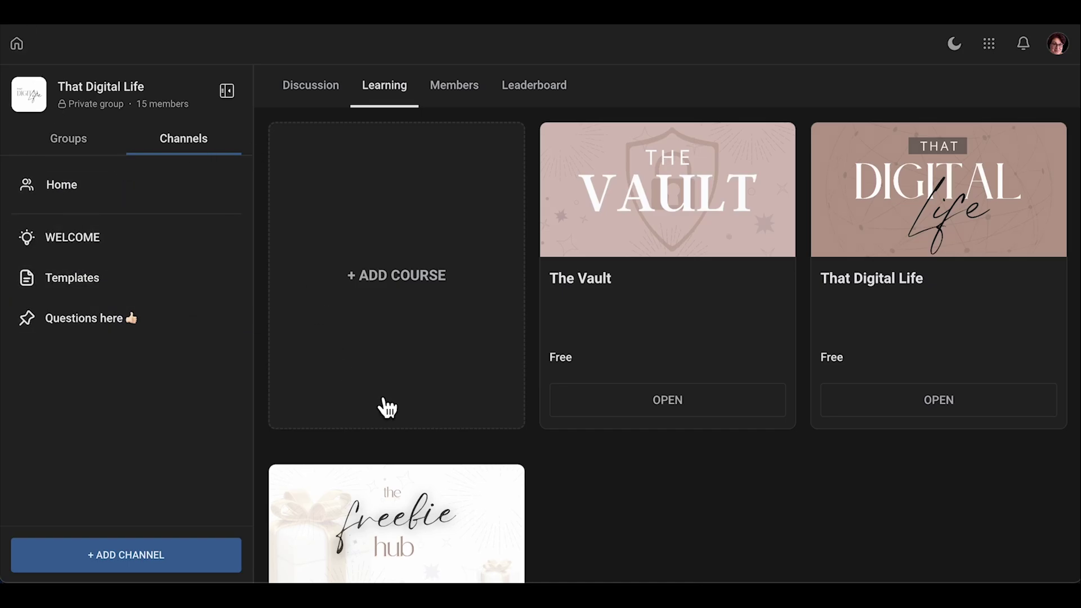
pyautogui.scroll(-3, 459, 548)
pyautogui.scroll(-1, 457, 548)
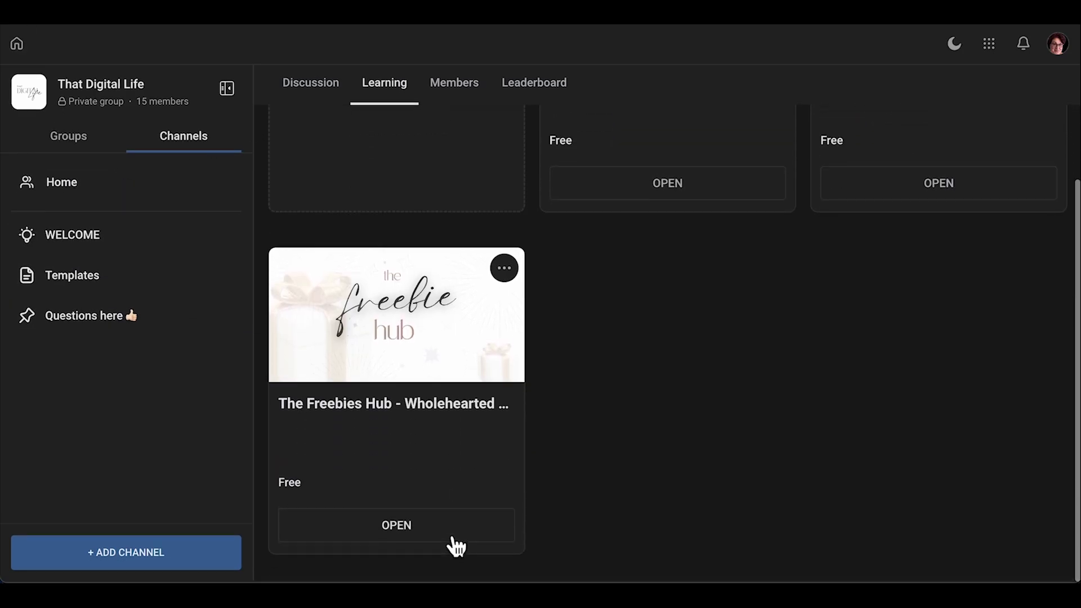
pyautogui.scroll(4, 458, 547)
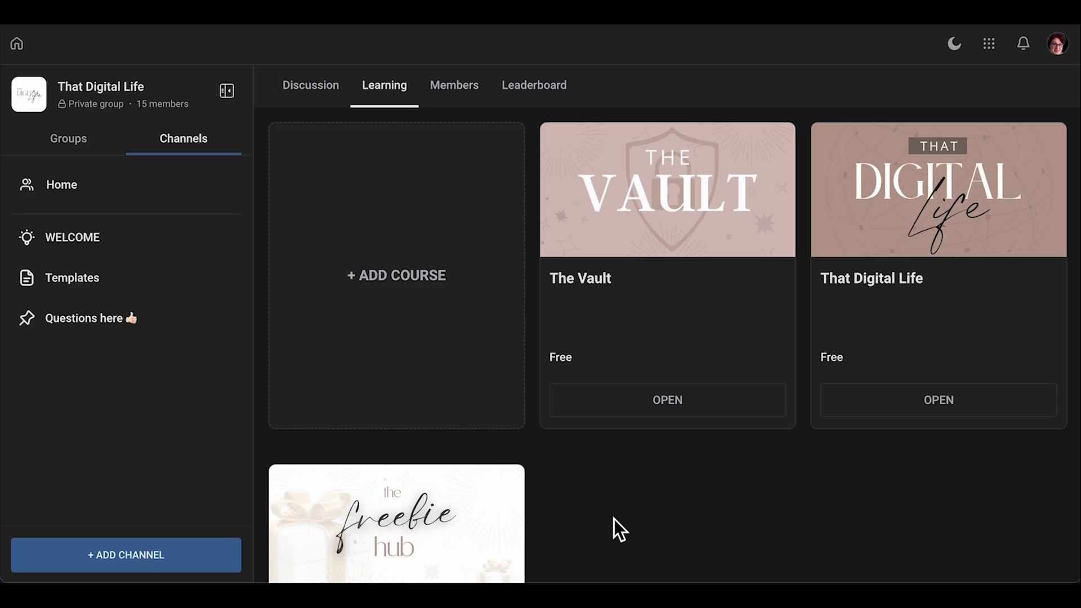
pyautogui.scroll(-3, 614, 519)
pyautogui.scroll(3, 615, 519)
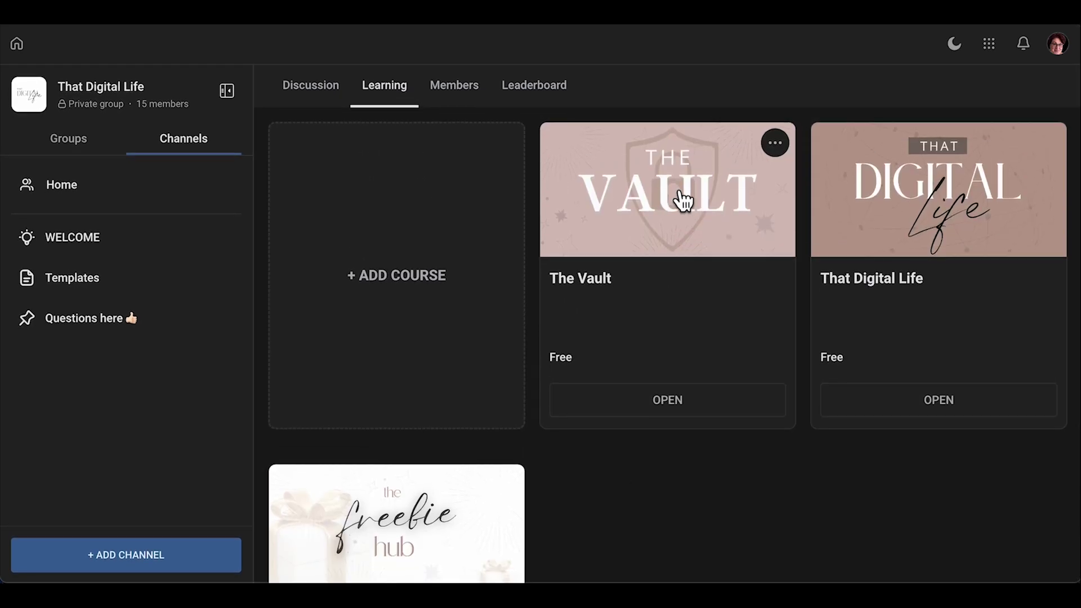
pyautogui.scroll(-3, 432, 515)
pyautogui.scroll(-2, 432, 422)
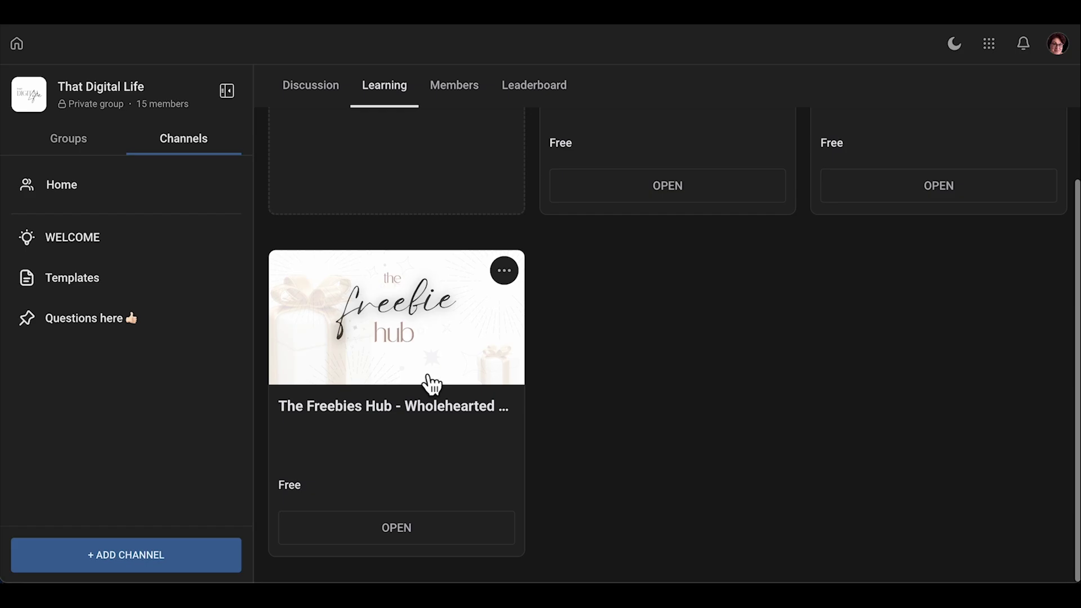
pyautogui.scroll(3, 741, 372)
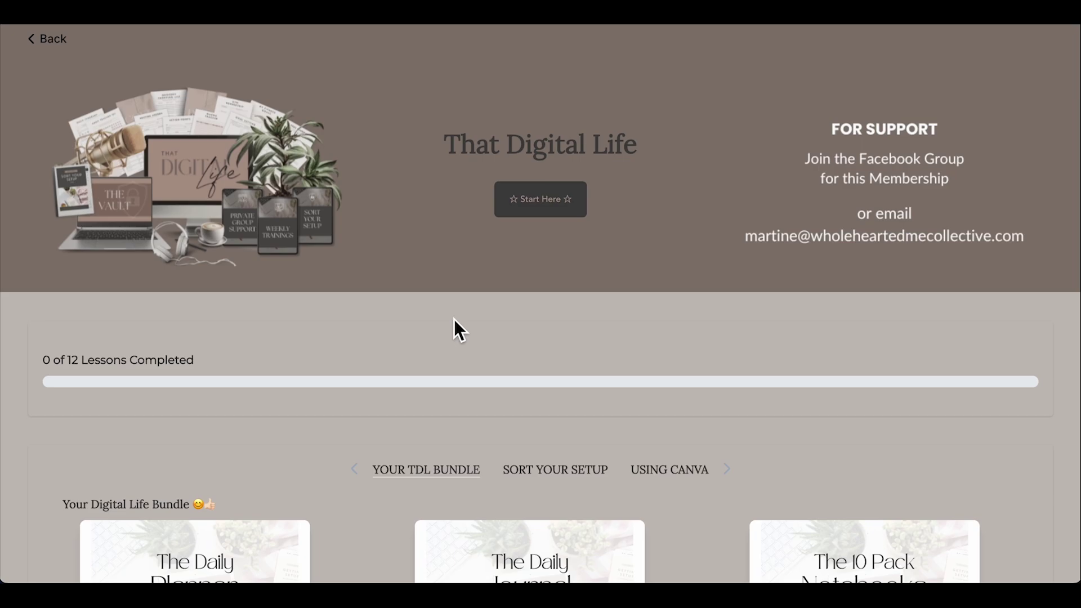
pyautogui.scroll(-2, 453, 319)
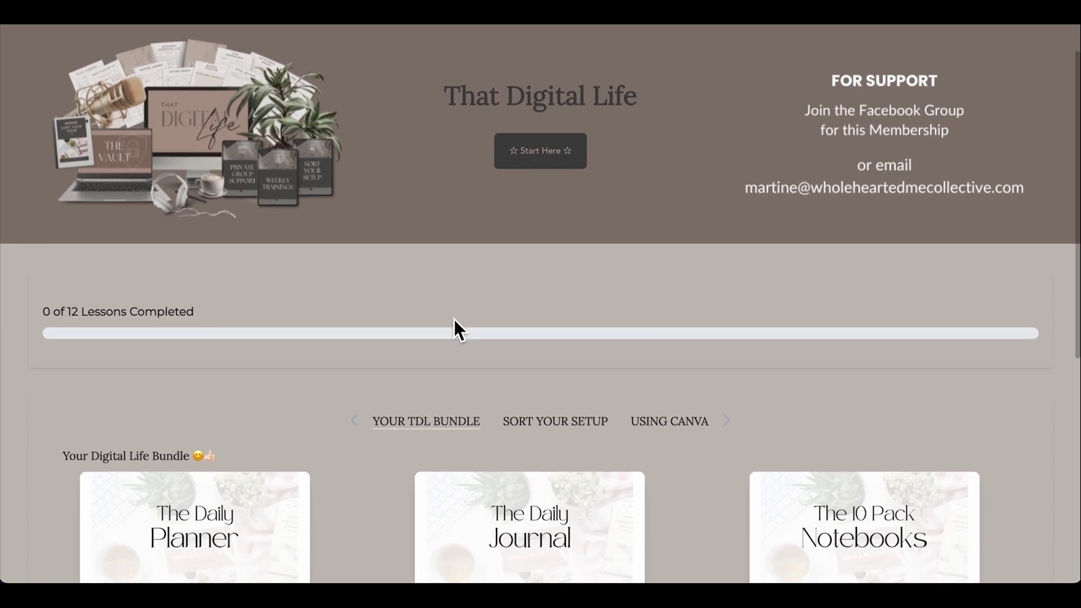
pyautogui.scroll(-5, 453, 319)
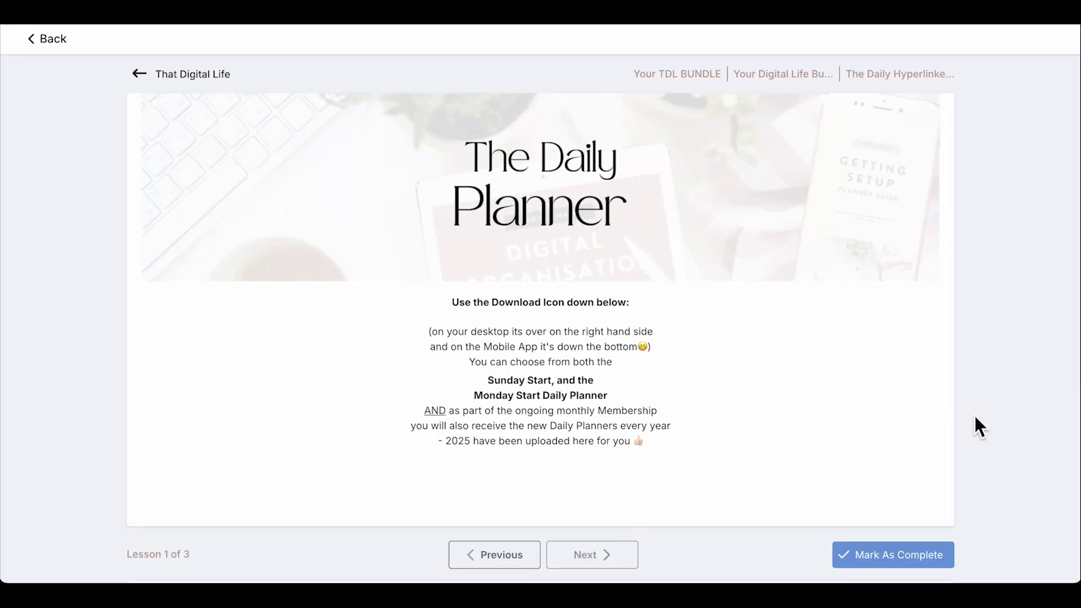
pyautogui.scroll(-5, 975, 416)
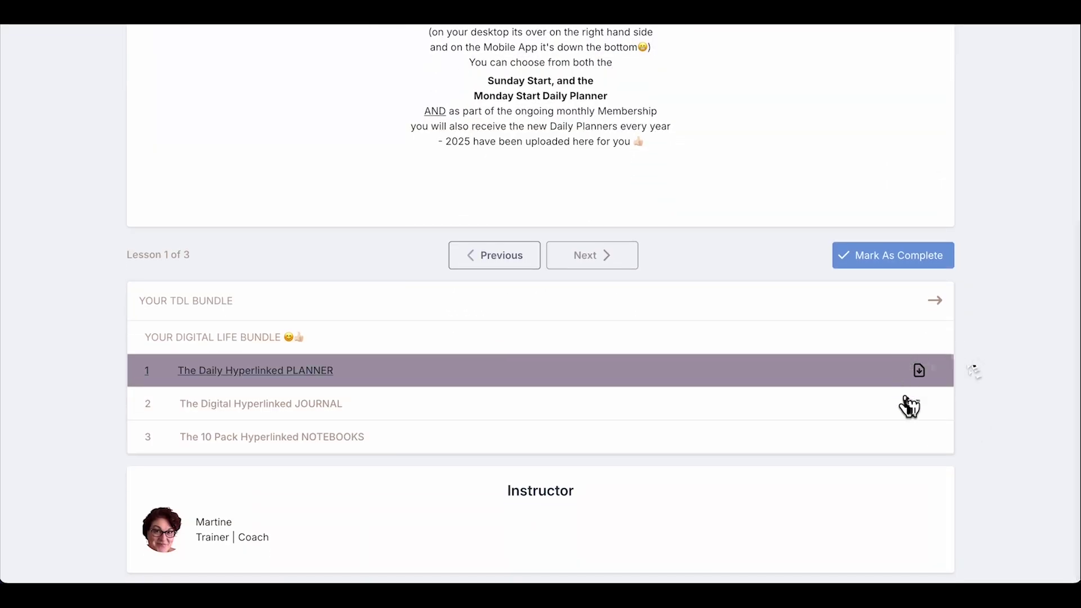
# View The Daily Planner's four PDF downloads, then go back to the That Digital Life overview.
pyautogui.click(920, 371)
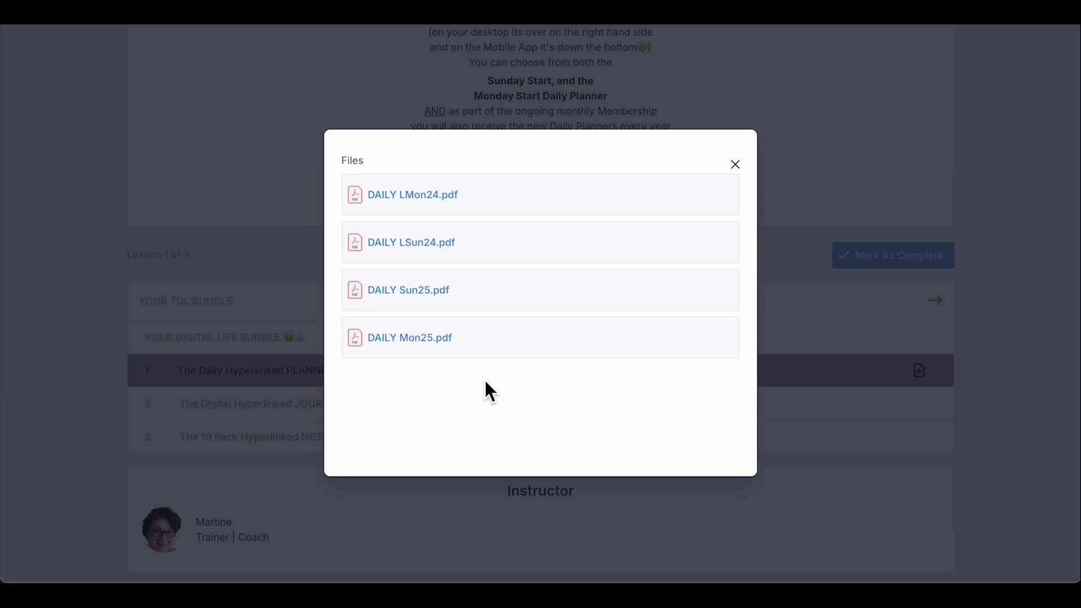
pyautogui.click(735, 165)
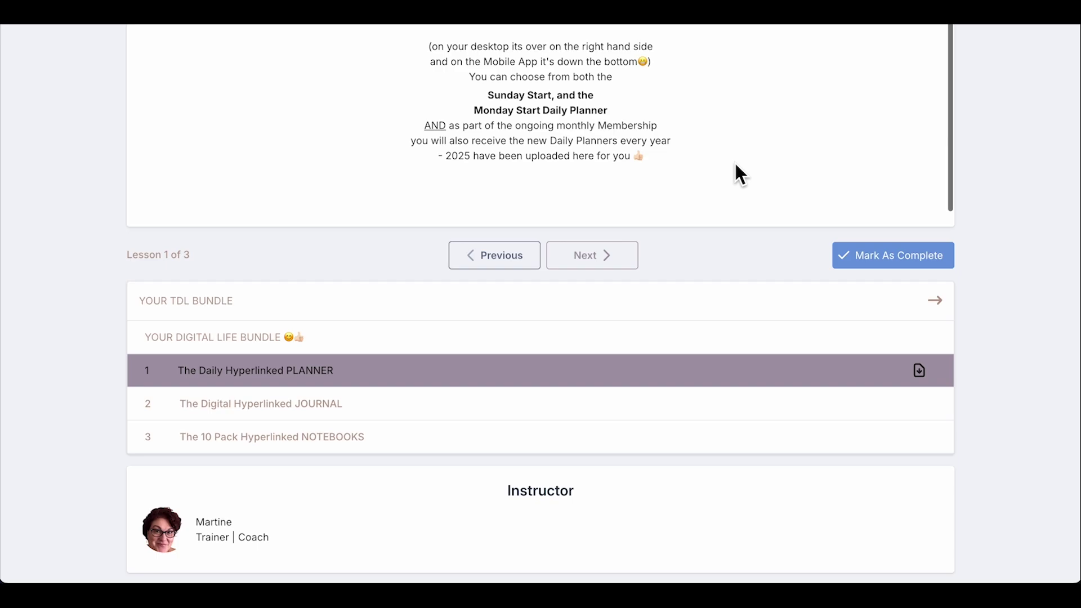
pyautogui.scroll(5, 749, 300)
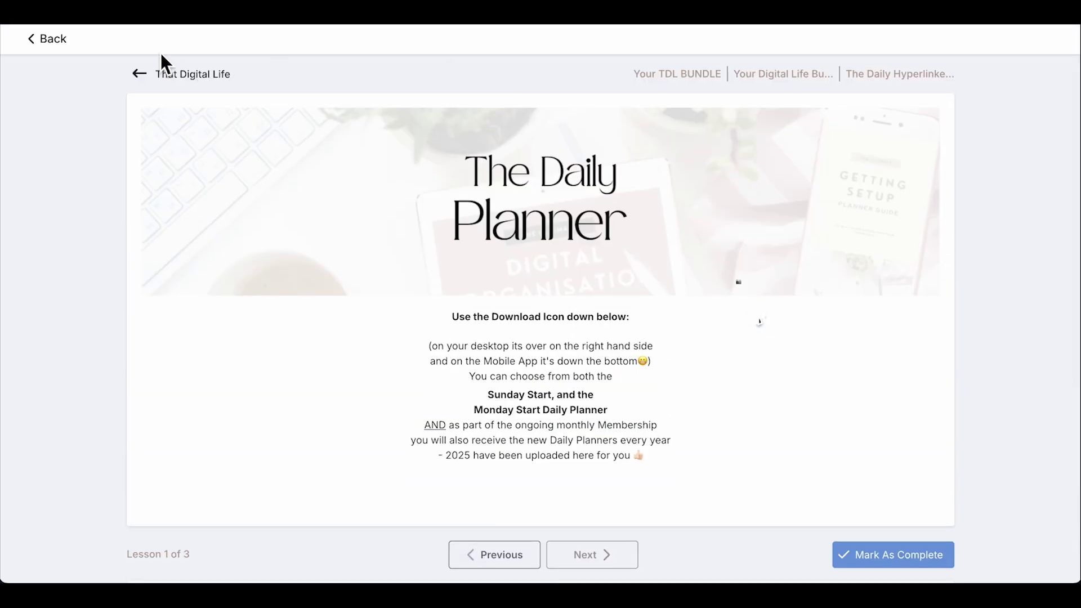
pyautogui.click(193, 75)
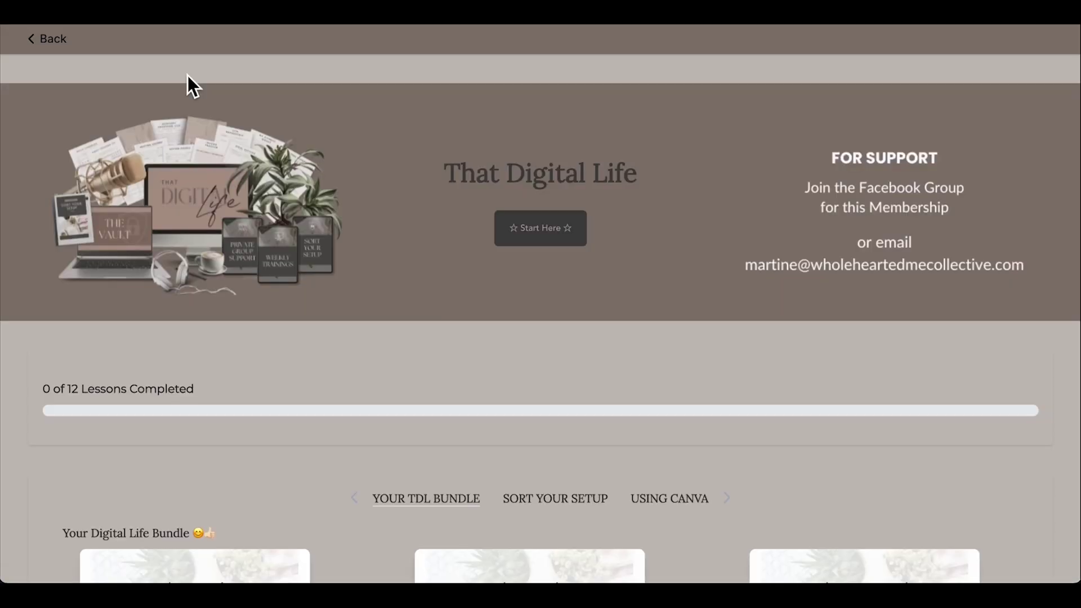
pyautogui.scroll(-5, 575, 340)
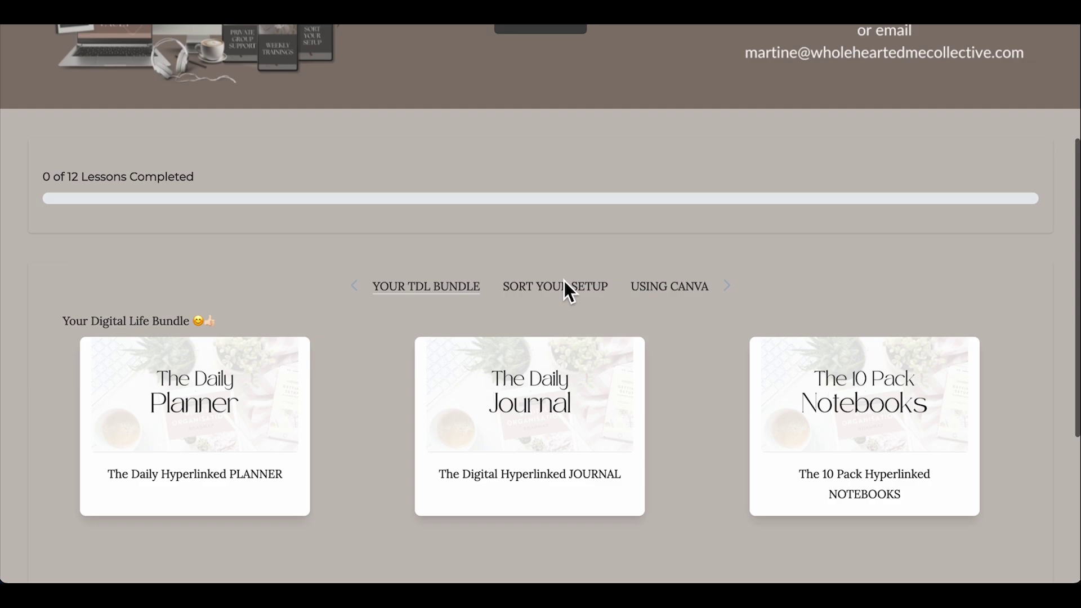
# Select the SORT YOUR SETUP tab above the lesson cards.
pyautogui.click(564, 286)
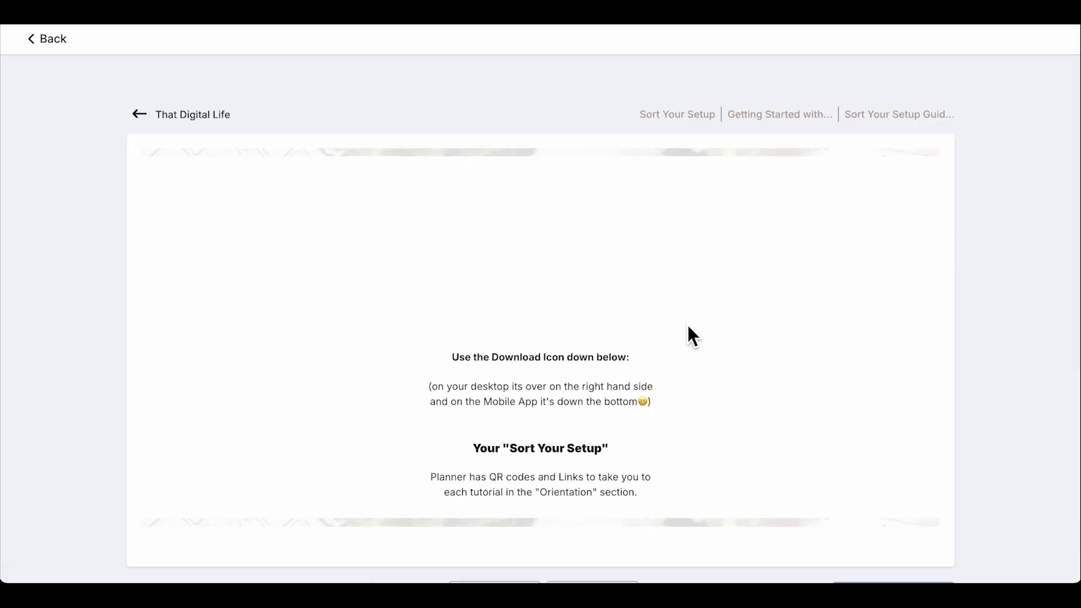
pyautogui.scroll(-4, 825, 468)
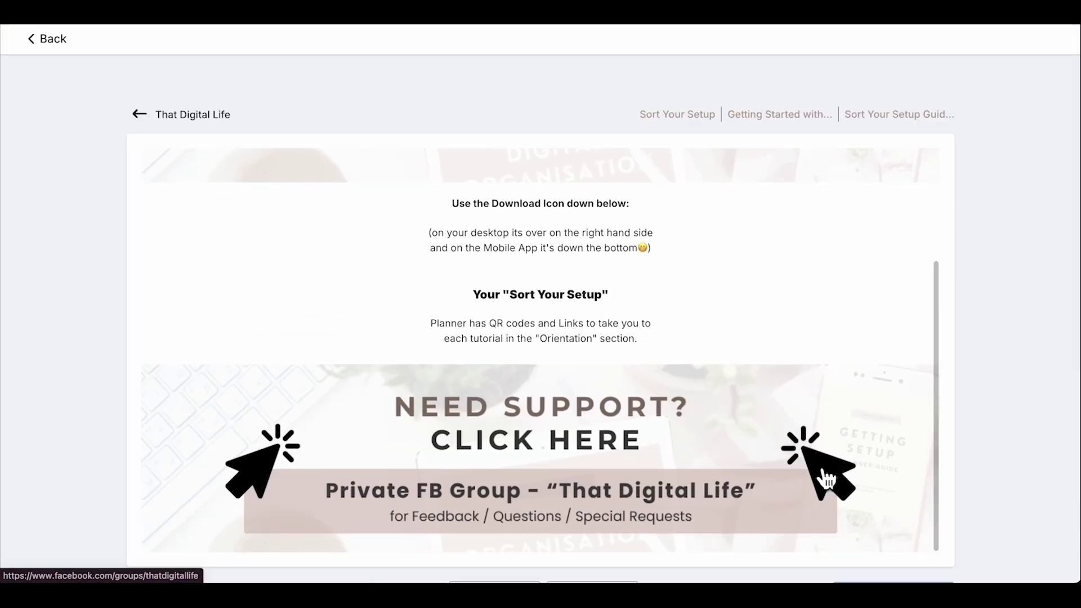
pyautogui.scroll(-1, 833, 473)
pyautogui.scroll(-4, 989, 461)
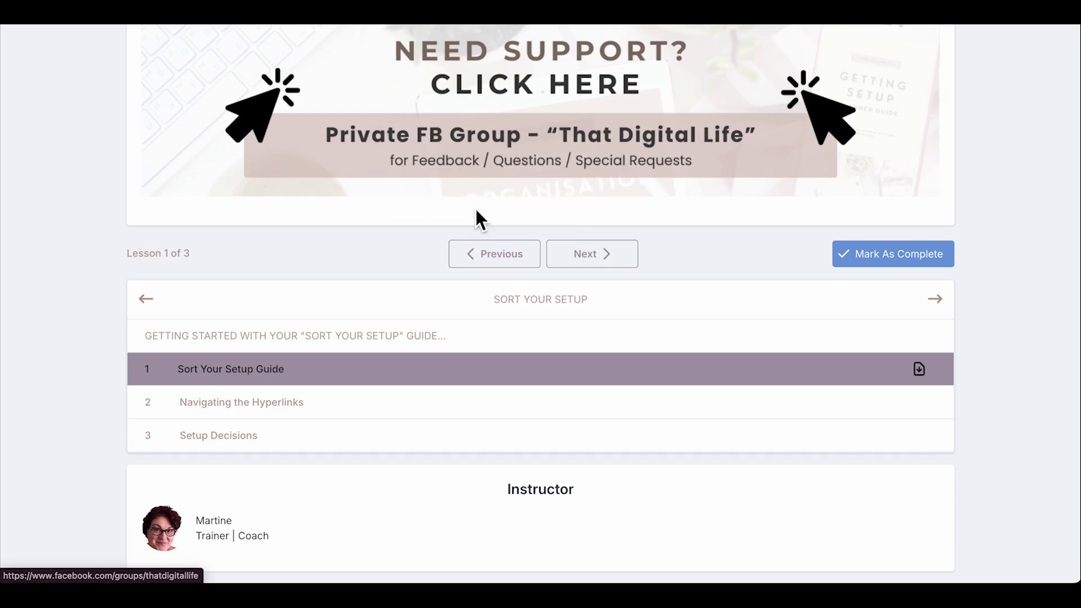
pyautogui.scroll(1, 477, 218)
pyautogui.scroll(4, 478, 218)
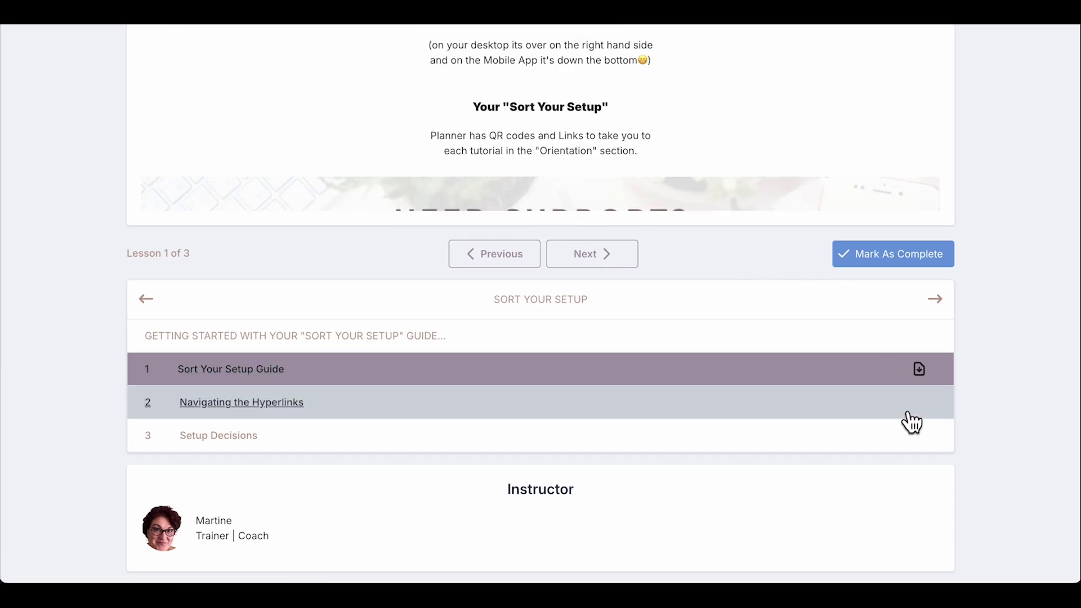
# Show lesson 1's file list, offering the single Sort Your Setup.pdf download.
pyautogui.click(920, 369)
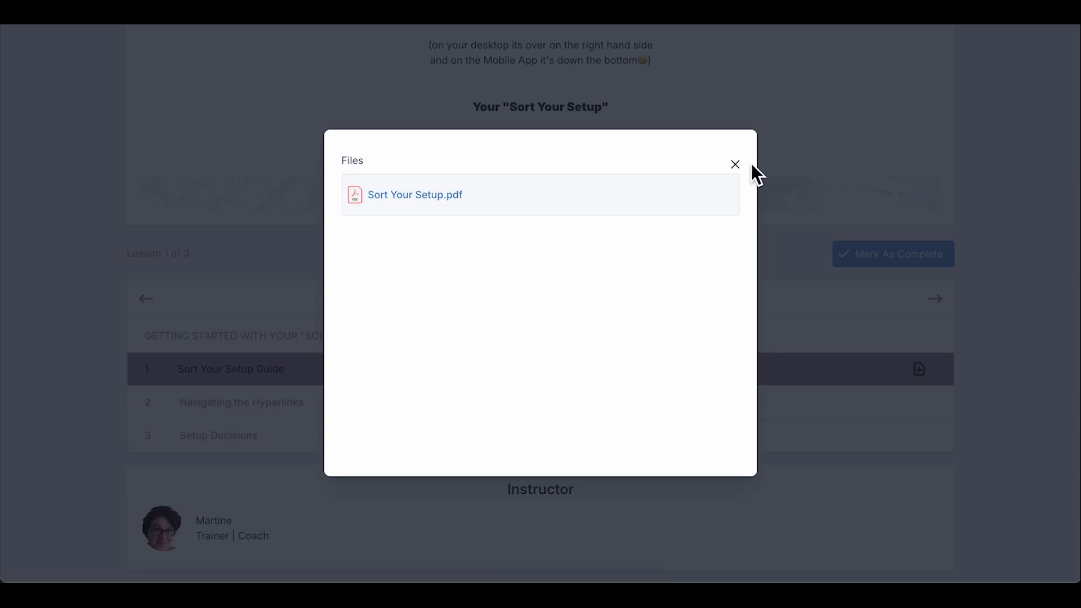
# Close the Sort Your Setup Guide Files modal.
pyautogui.click(734, 164)
pyautogui.scroll(5, 818, 175)
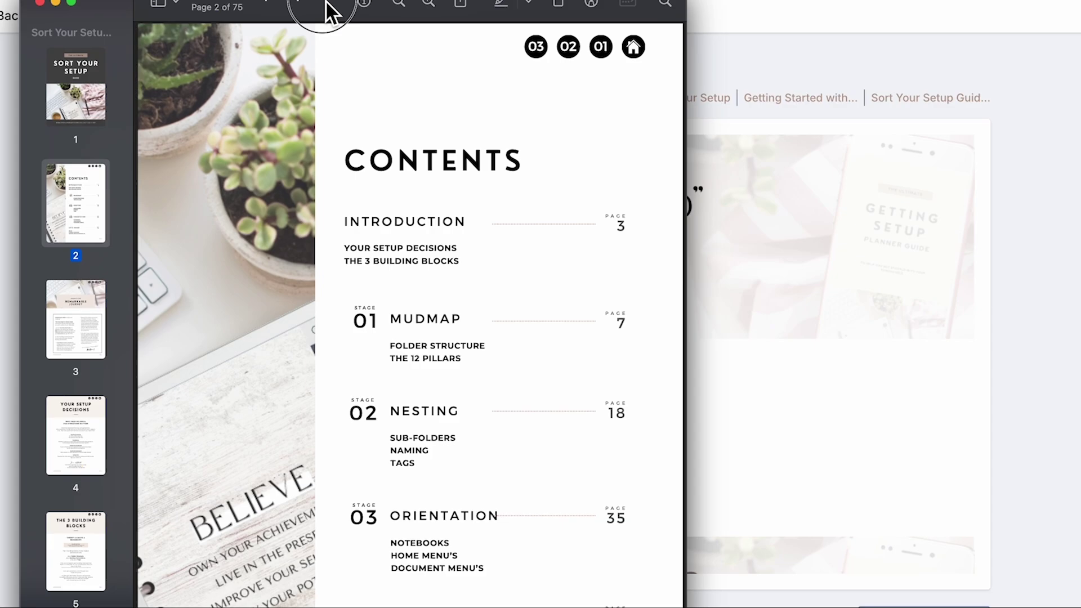
# Go to the guide's cover, adjust the Preview window, and jump to the MUDMAP section on page 7.
pyautogui.click(100, 89)
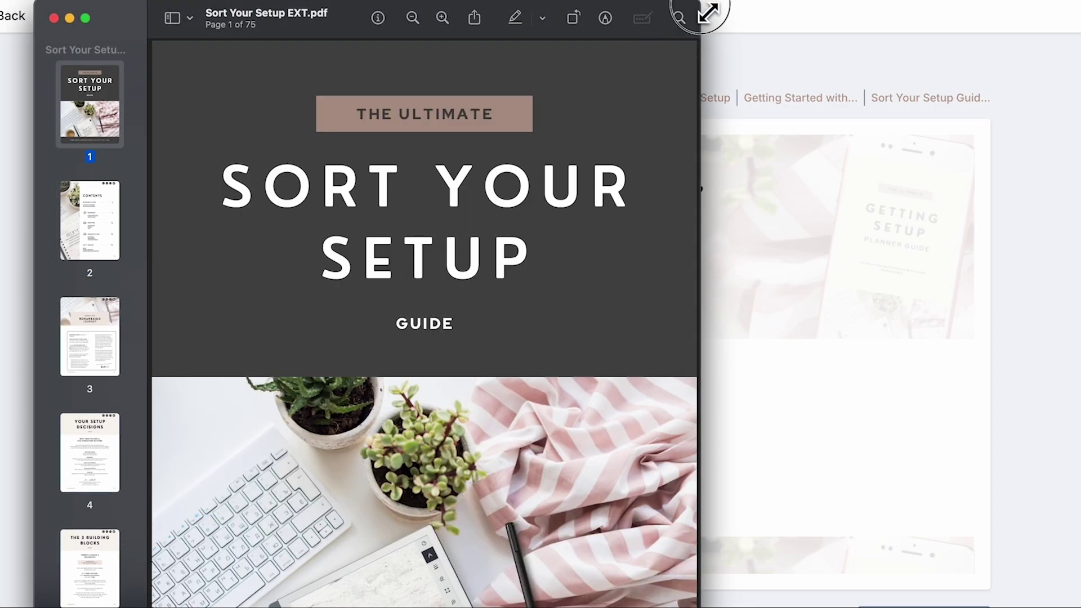
pyautogui.moveTo(699, 11)
pyautogui.mouseDown()
pyautogui.moveTo(672, 32)
pyautogui.moveTo(670, 17)
pyautogui.mouseUp()
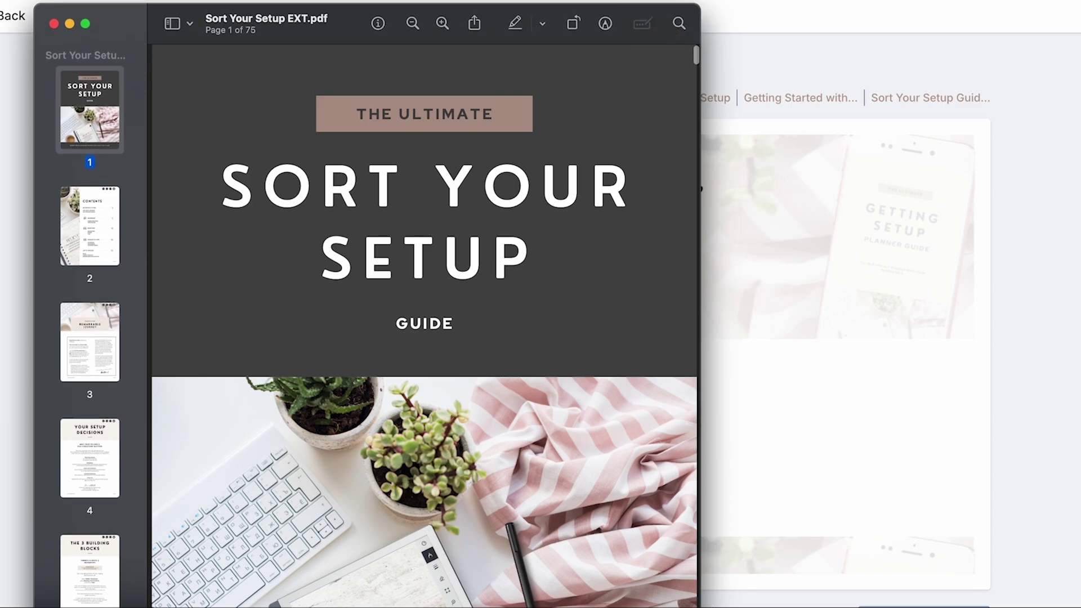
pyautogui.scroll(-5, 422, 337)
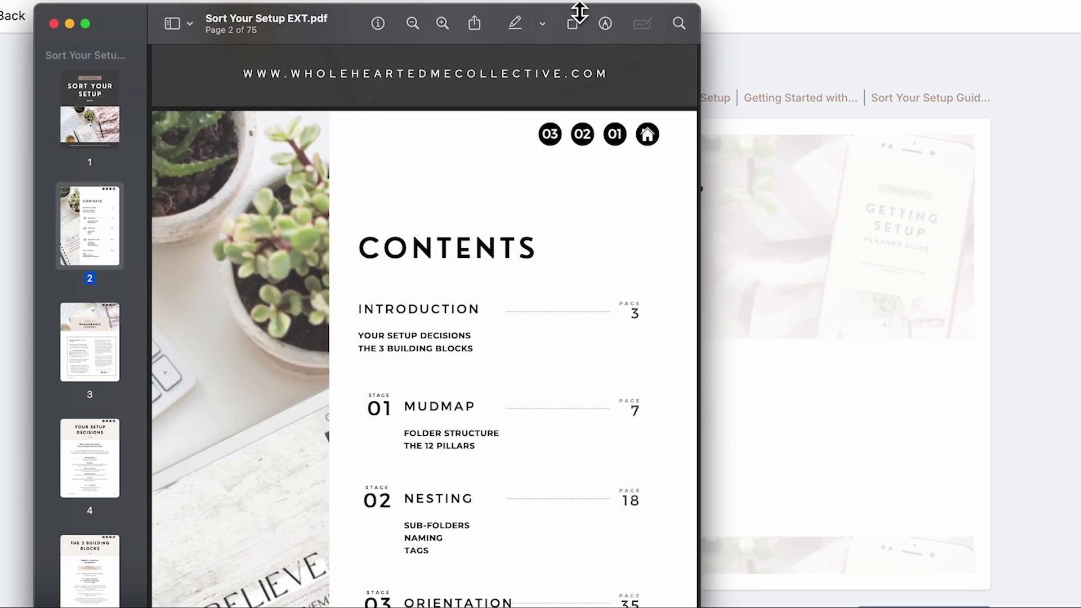
pyautogui.moveTo(299, 33); pyautogui.dragTo(316, 24)
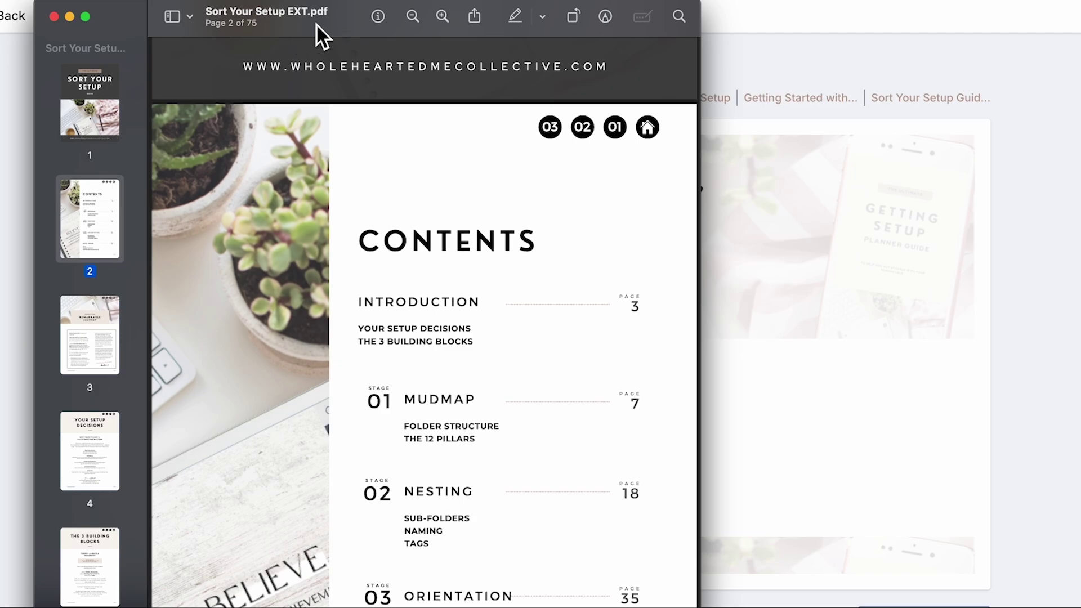
pyautogui.scroll(8, 343, 170)
pyautogui.scroll(-5, 343, 182)
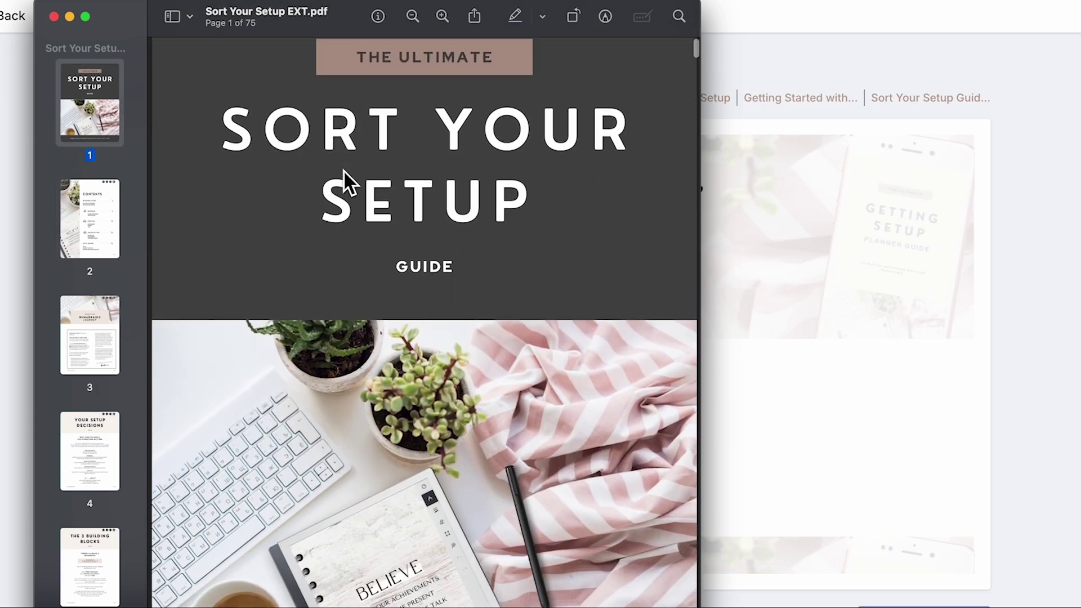
pyautogui.scroll(-5, 342, 181)
pyautogui.scroll(-4, 343, 181)
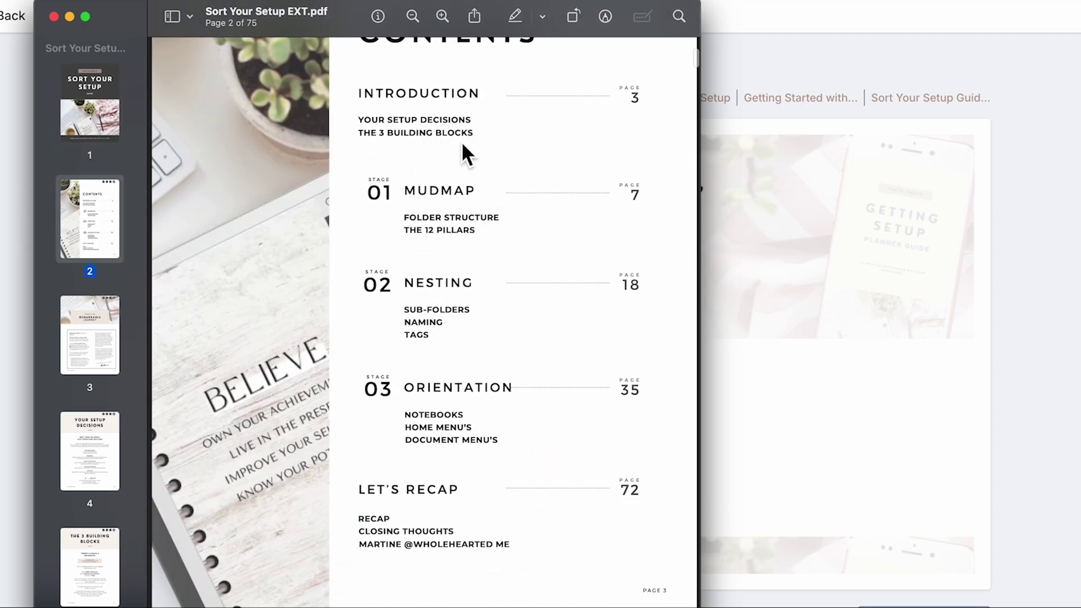
pyautogui.click(459, 201)
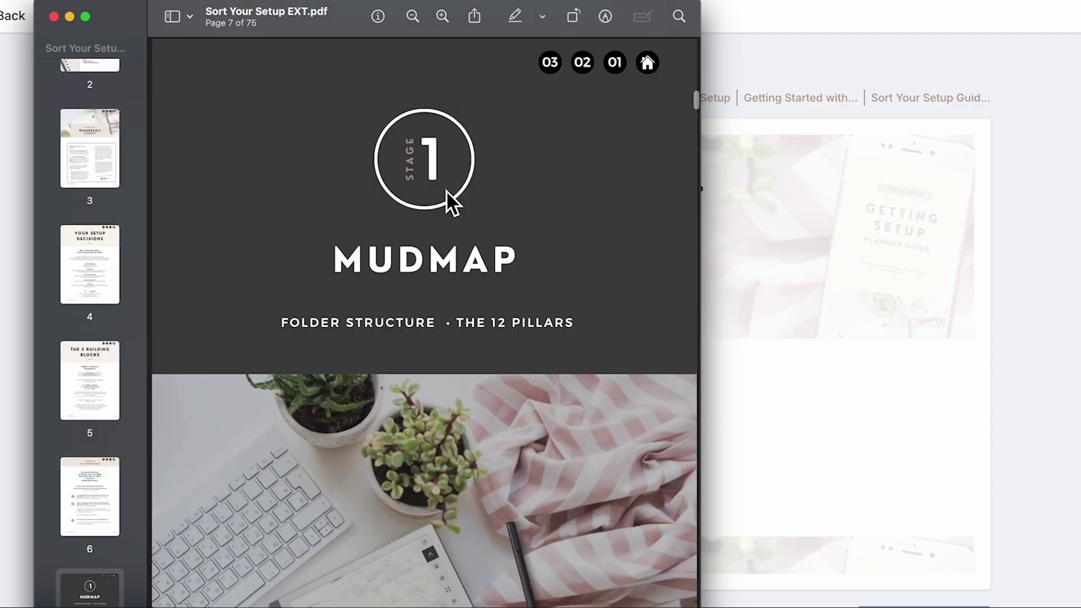
pyautogui.scroll(-8, 374, 460)
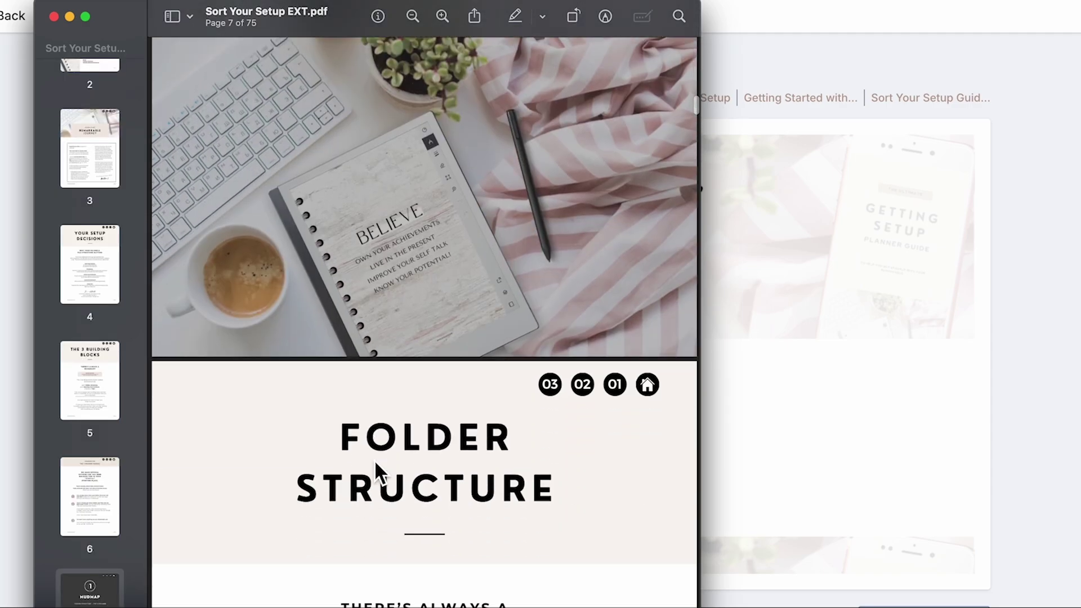
pyautogui.scroll(5, 374, 459)
pyautogui.scroll(5, 374, 459)
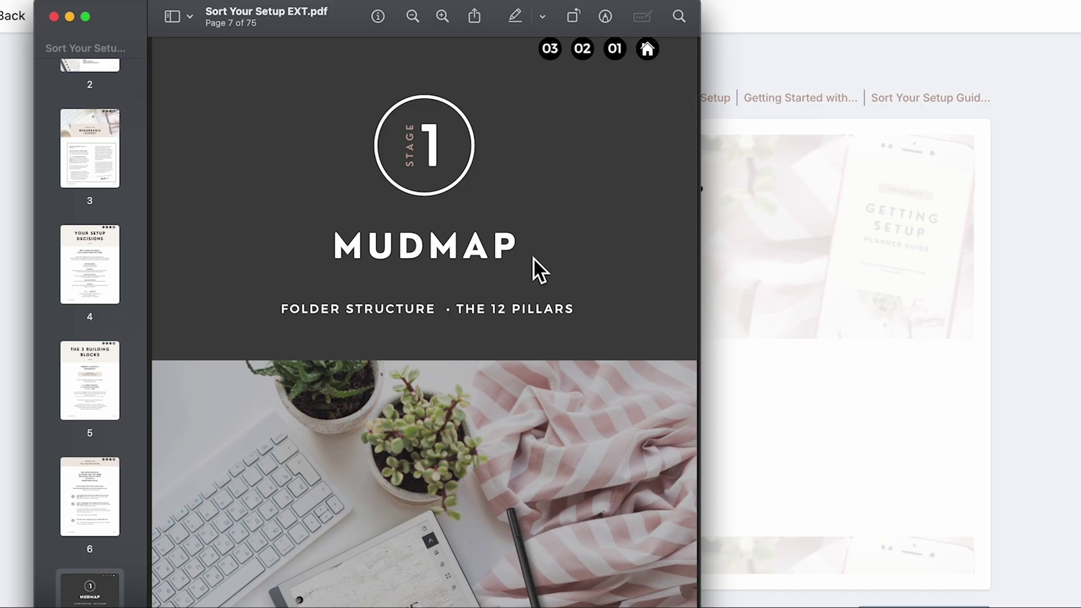
pyautogui.scroll(-5, 534, 258)
pyautogui.scroll(-5, 534, 258)
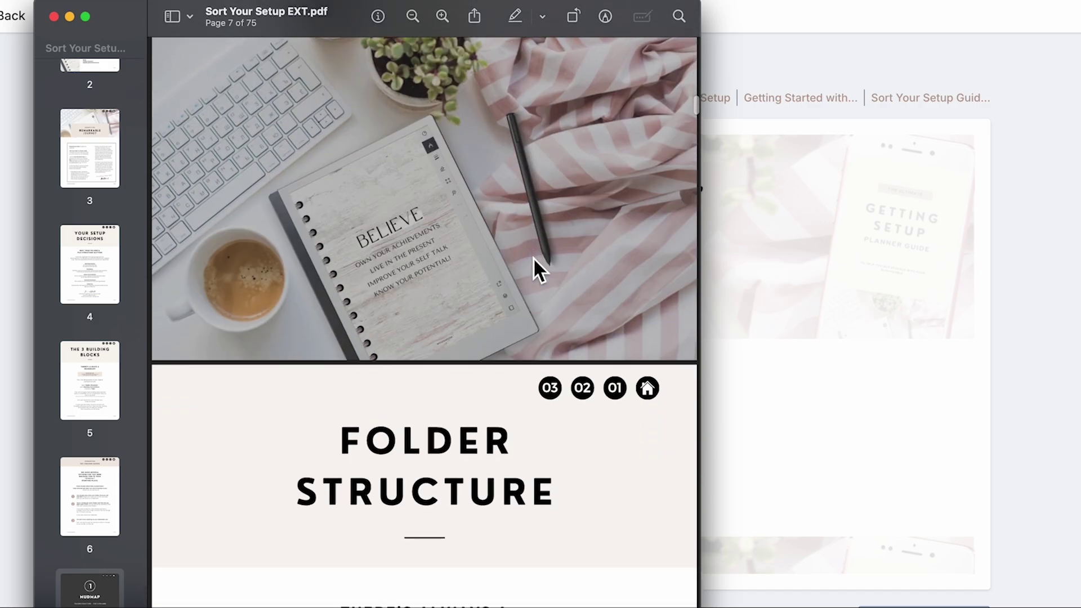
pyautogui.scroll(-5, 533, 258)
pyautogui.scroll(-5, 533, 257)
pyautogui.scroll(-5, 533, 258)
pyautogui.scroll(-5, 533, 258)
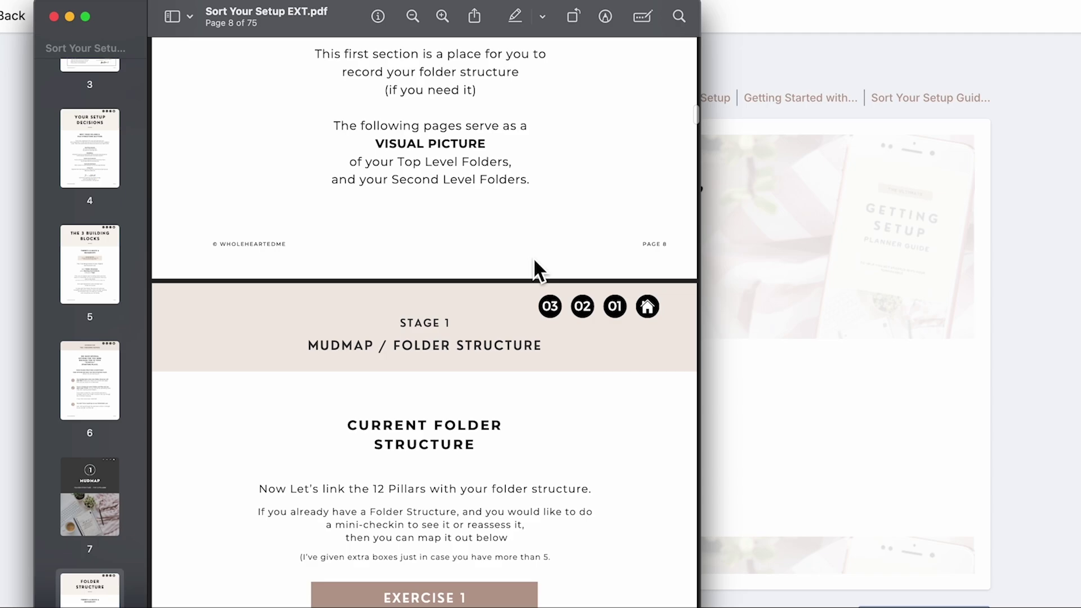
pyautogui.scroll(-5, 532, 258)
pyautogui.scroll(-5, 533, 258)
pyautogui.scroll(-5, 533, 258)
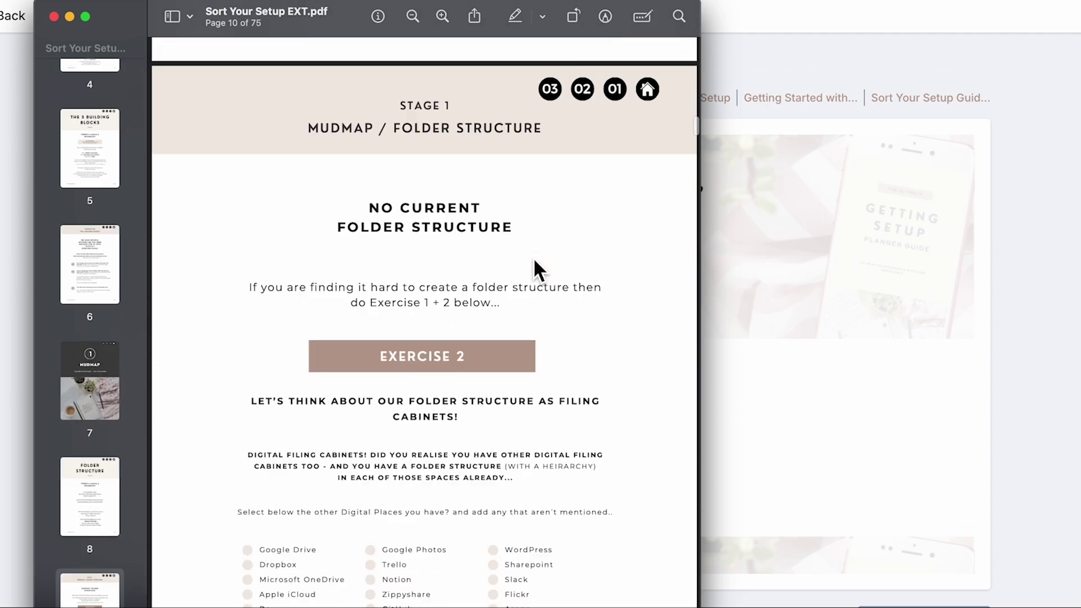
pyautogui.scroll(-3, 533, 257)
pyautogui.scroll(-3, 533, 258)
pyautogui.scroll(-5, 533, 258)
pyautogui.scroll(-5, 533, 257)
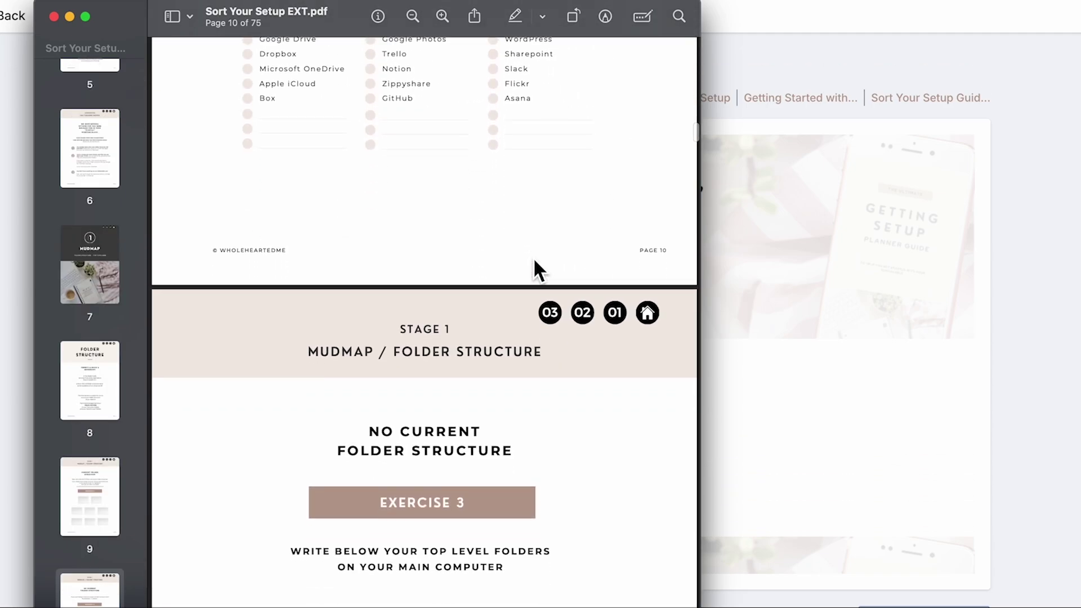
pyautogui.scroll(-5, 534, 258)
pyautogui.scroll(-2, 533, 258)
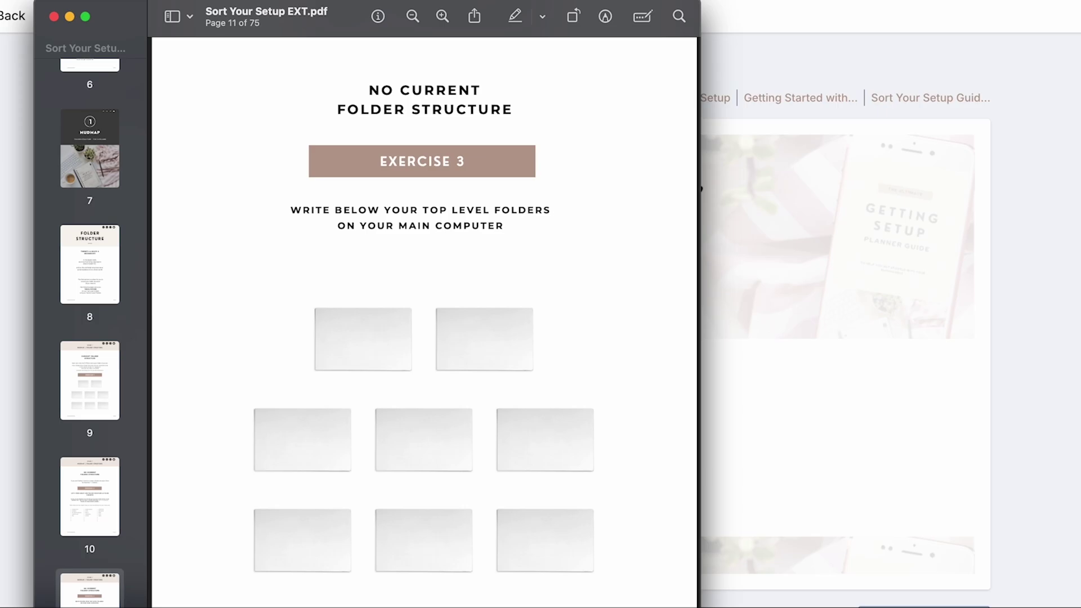
pyautogui.scroll(-5, 546, 324)
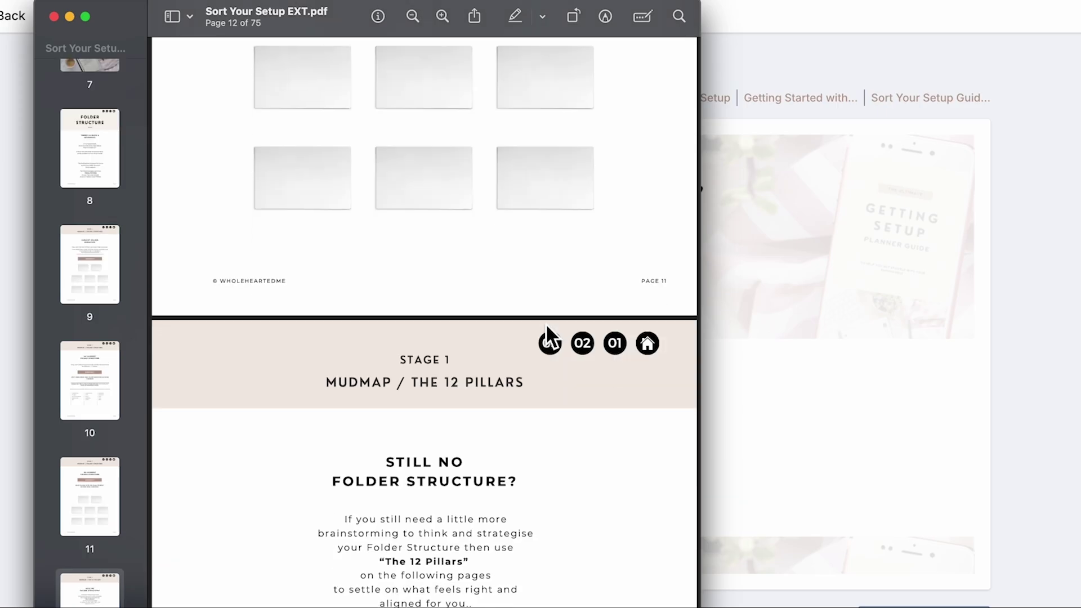
pyautogui.scroll(-5, 546, 324)
pyautogui.scroll(-4, 546, 324)
pyautogui.scroll(-4, 545, 324)
pyautogui.scroll(-4, 546, 324)
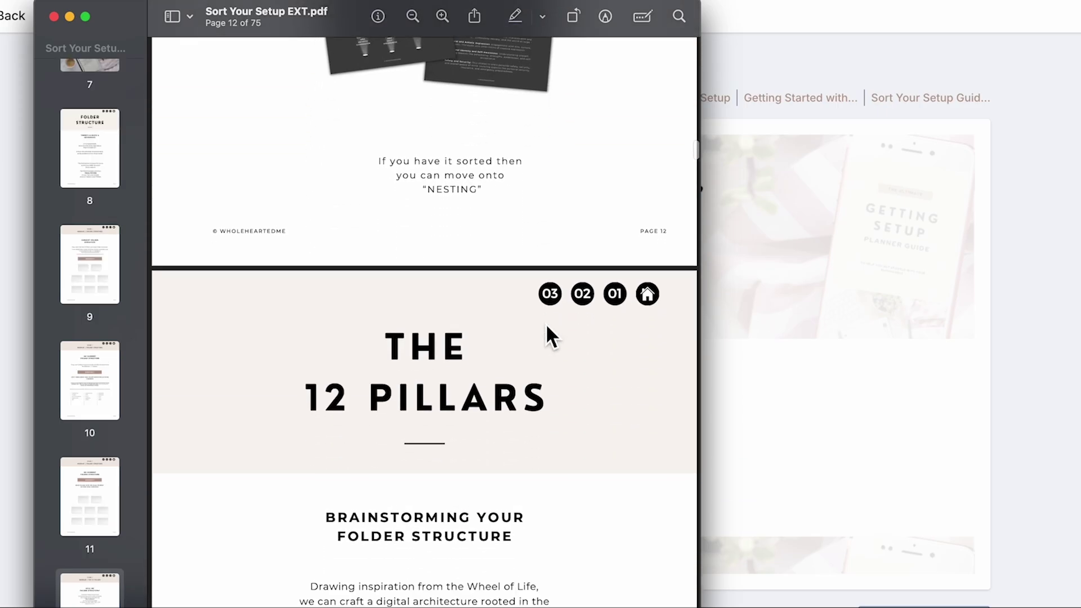
pyautogui.scroll(-4, 546, 323)
pyautogui.scroll(-4, 546, 323)
pyautogui.scroll(-5, 545, 324)
pyautogui.scroll(-2, 545, 323)
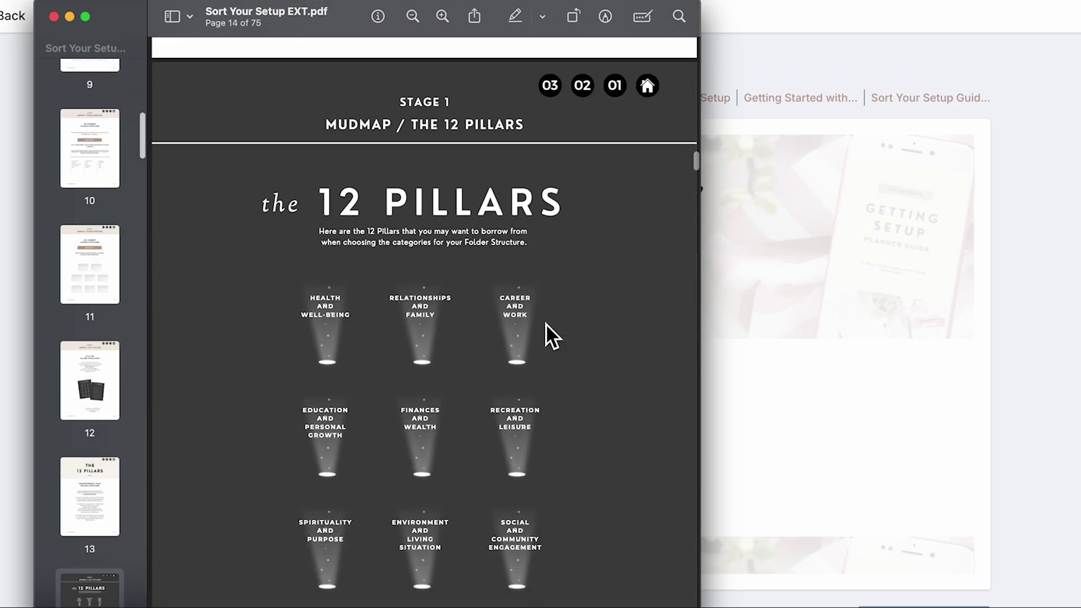
pyautogui.scroll(-5, 545, 323)
pyautogui.scroll(-5, 546, 324)
pyautogui.scroll(-5, 546, 324)
pyautogui.scroll(-4, 546, 323)
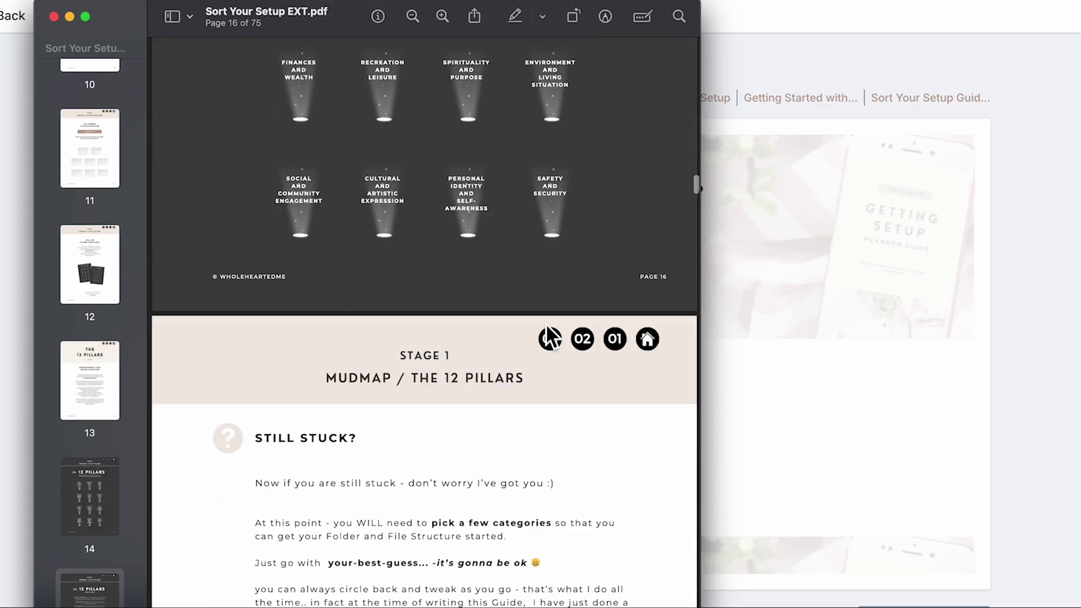
pyautogui.scroll(-4, 546, 324)
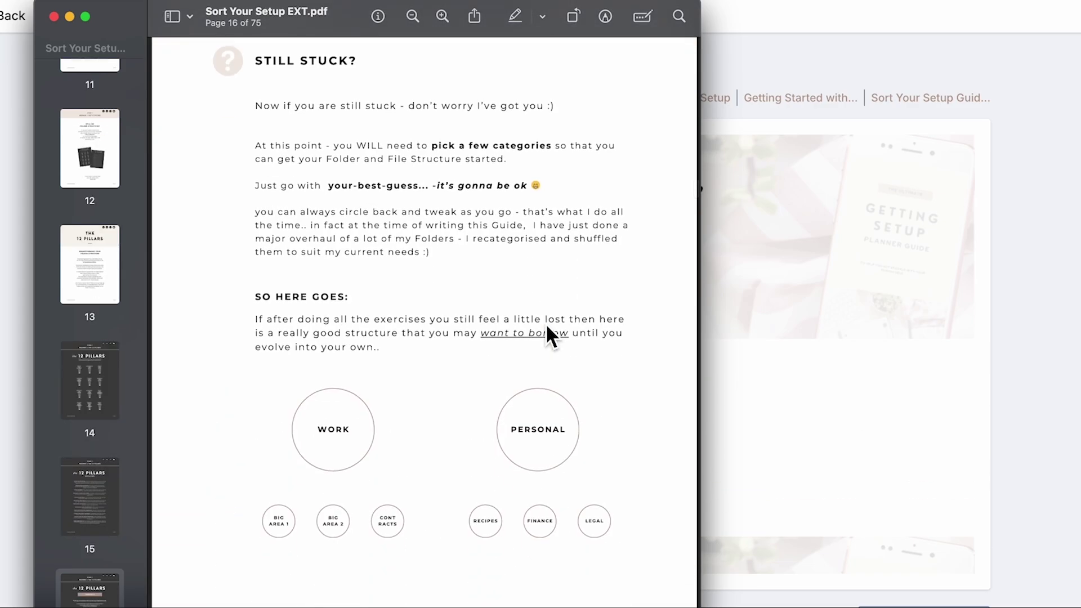
pyautogui.scroll(5, 464, 245)
pyautogui.scroll(2, 464, 245)
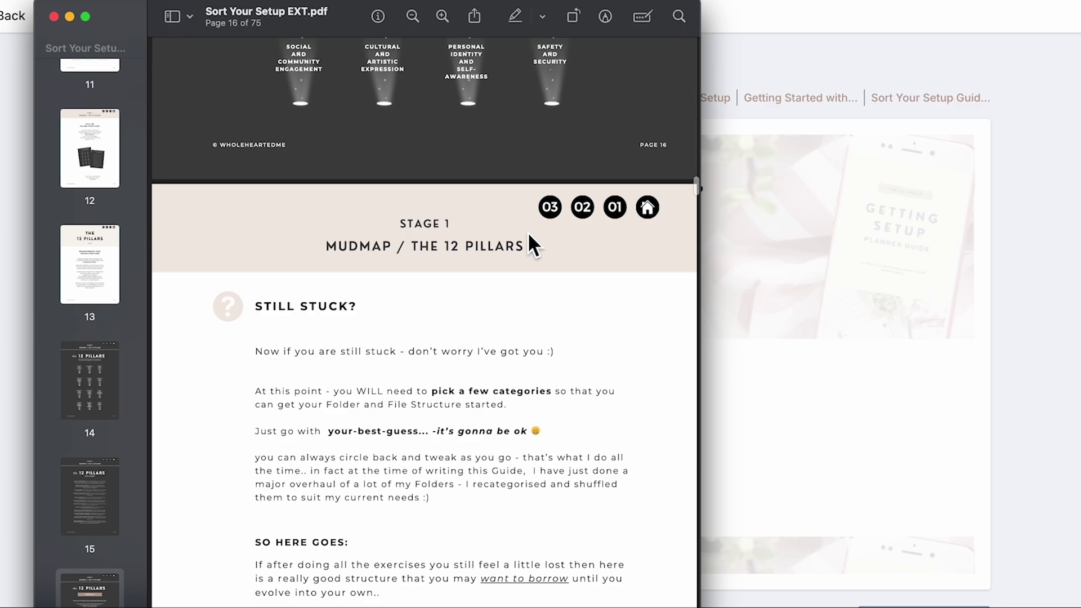
# Return to the guide's Contents page and jump to the ORIENTATION stage on page 35.
pyautogui.click(649, 207)
pyautogui.scroll(-4, 497, 310)
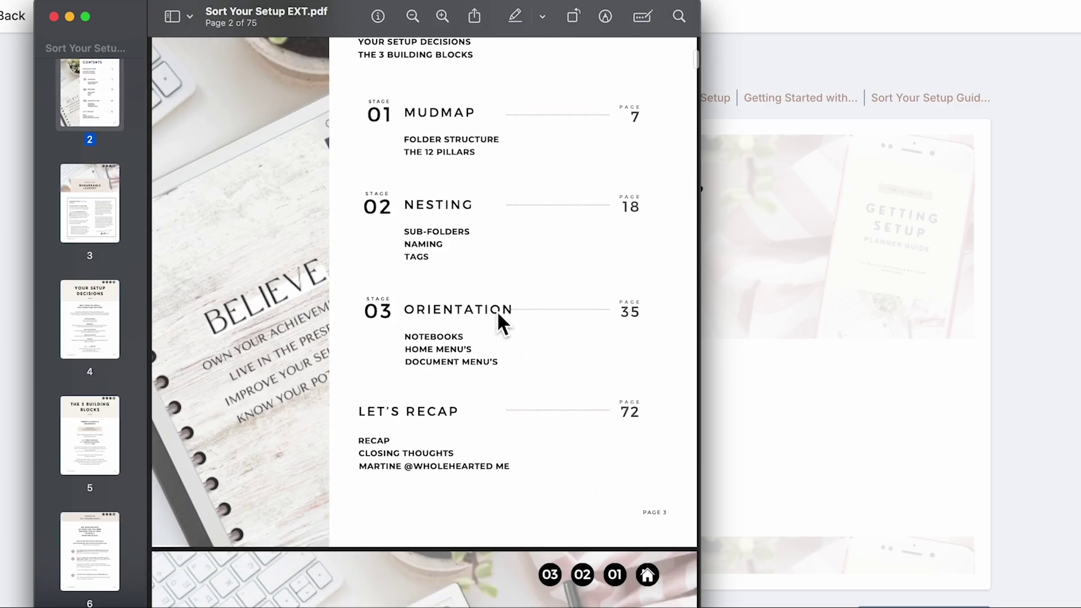
pyautogui.scroll(2, 497, 310)
pyautogui.scroll(3, 497, 310)
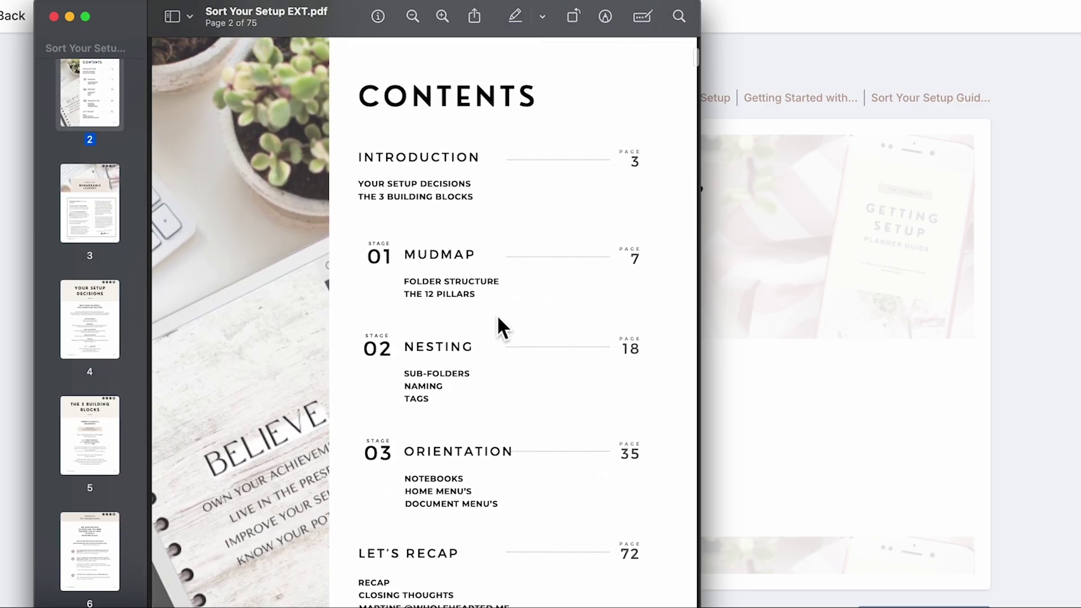
pyautogui.click(482, 503)
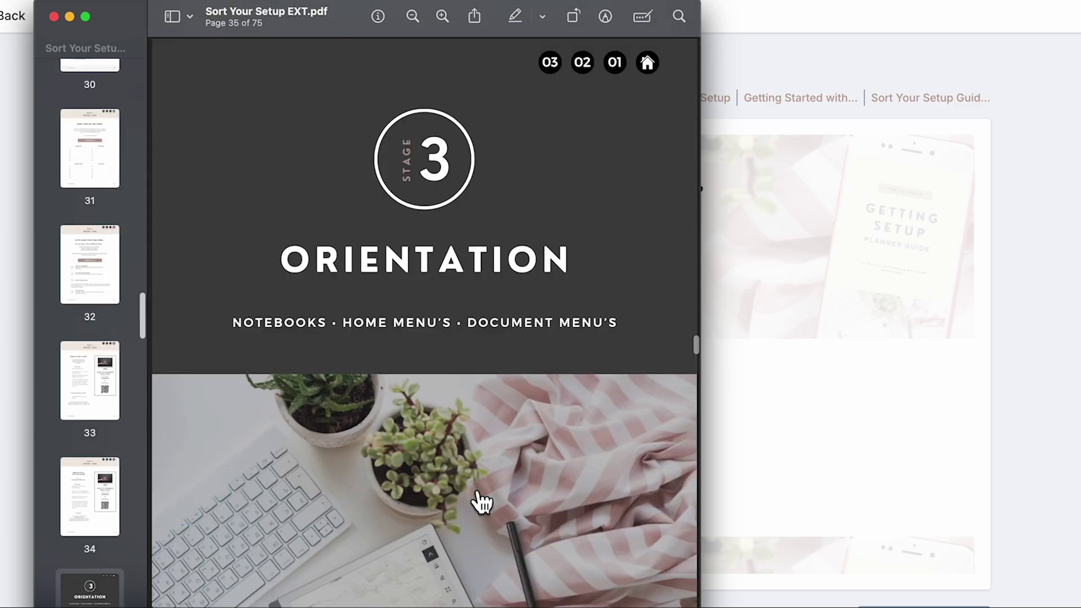
pyautogui.scroll(-5, 469, 486)
pyautogui.scroll(-5, 470, 486)
pyautogui.scroll(-3, 470, 485)
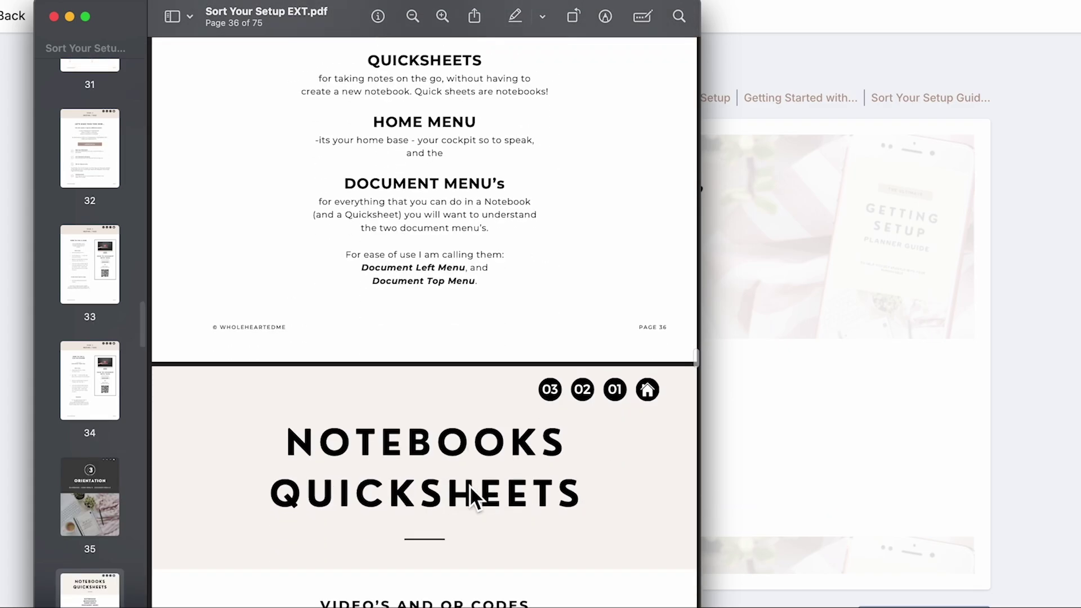
pyautogui.scroll(-8, 470, 485)
pyautogui.scroll(-3, 469, 486)
pyautogui.scroll(4, 470, 485)
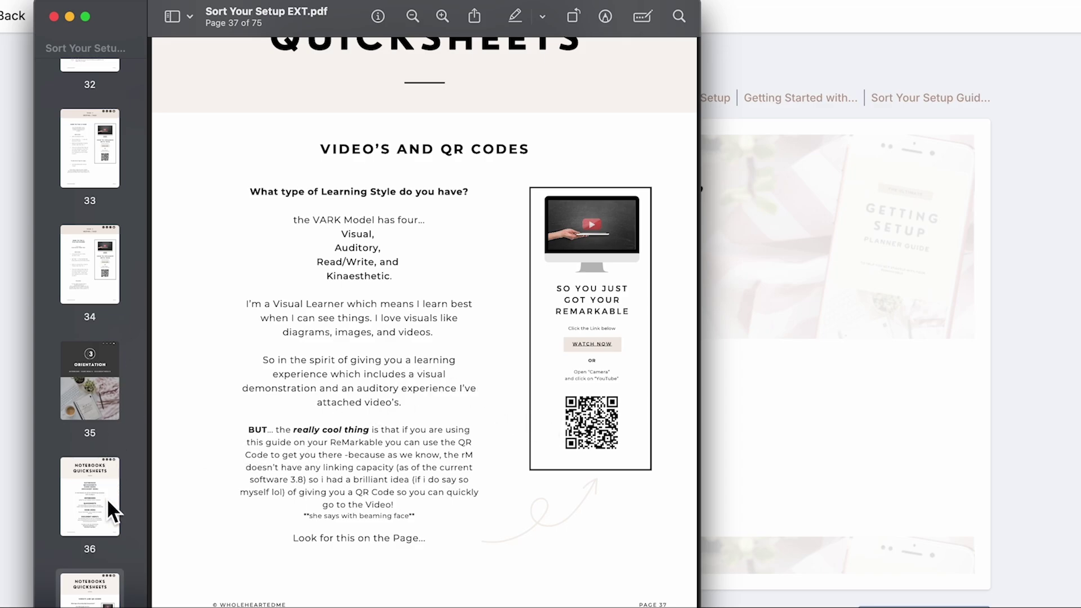
# Go back to page 36 of the Sort Your Setup guide.
pyautogui.click(84, 511)
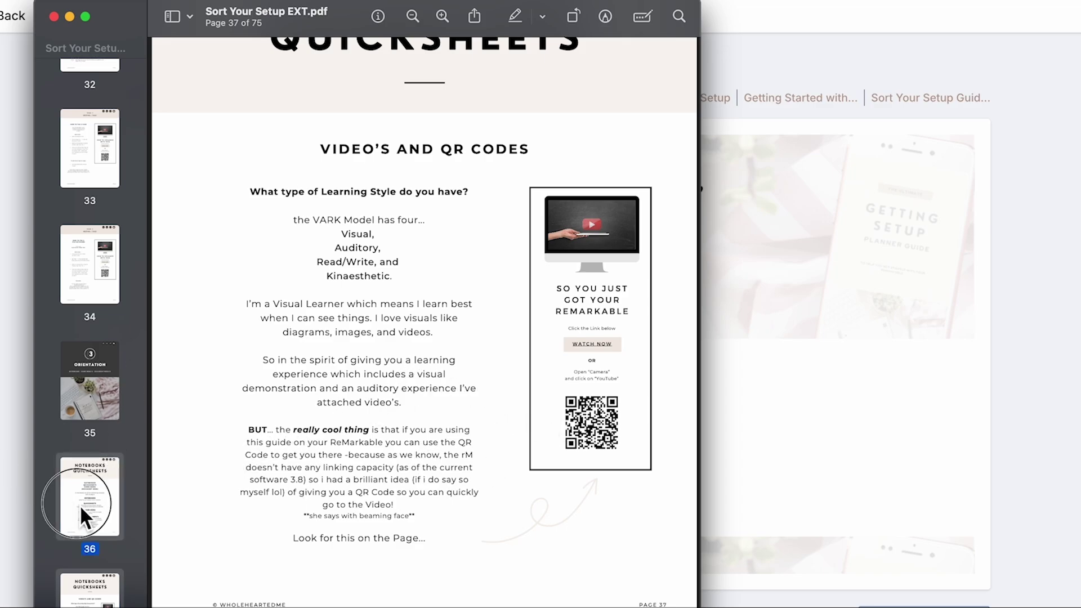
pyautogui.scroll(-5, 486, 439)
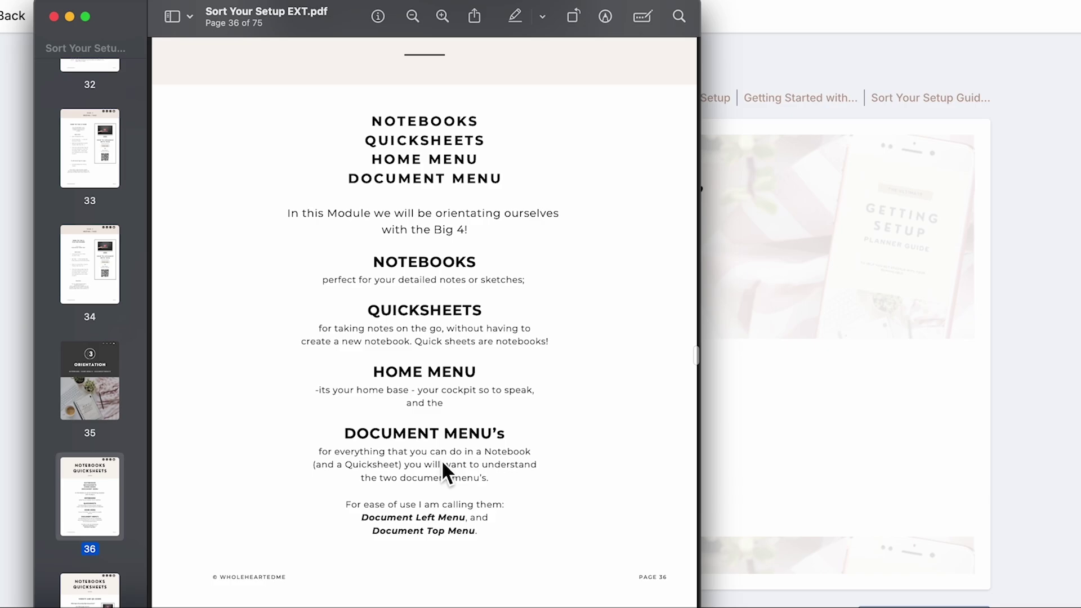
pyautogui.scroll(-5, 443, 471)
pyautogui.scroll(-5, 442, 471)
pyautogui.scroll(-5, 444, 471)
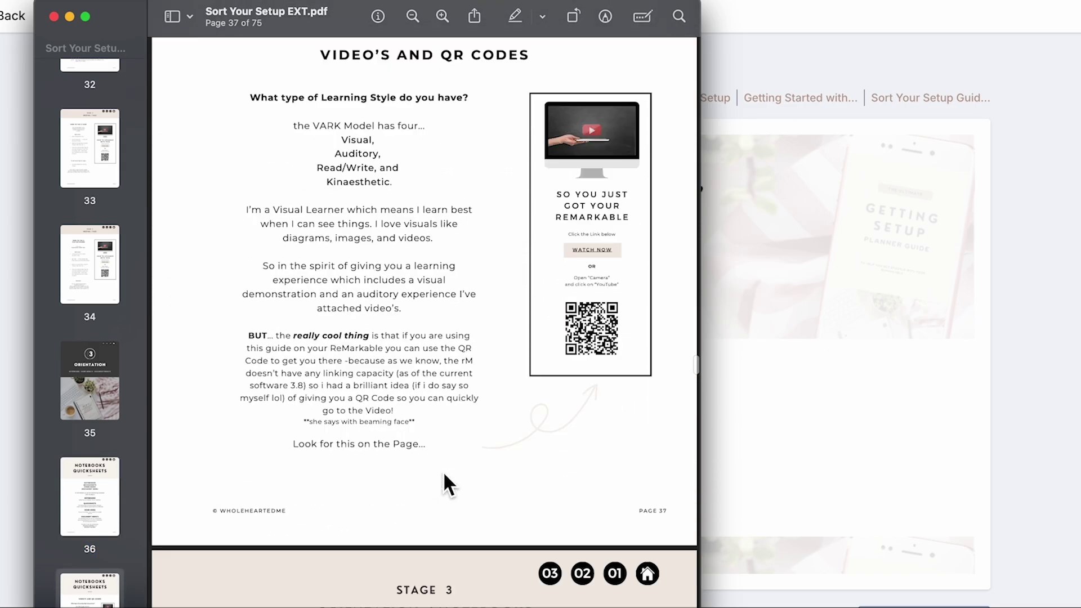
pyautogui.scroll(-5, 443, 470)
pyautogui.scroll(-5, 442, 471)
pyautogui.scroll(-5, 444, 470)
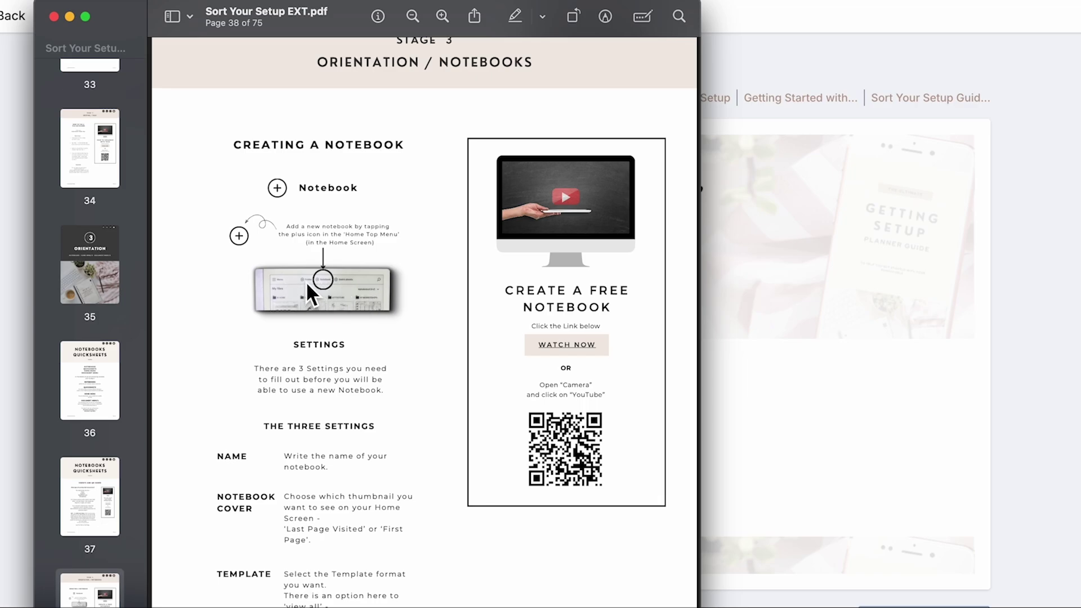
pyautogui.scroll(-5, 341, 319)
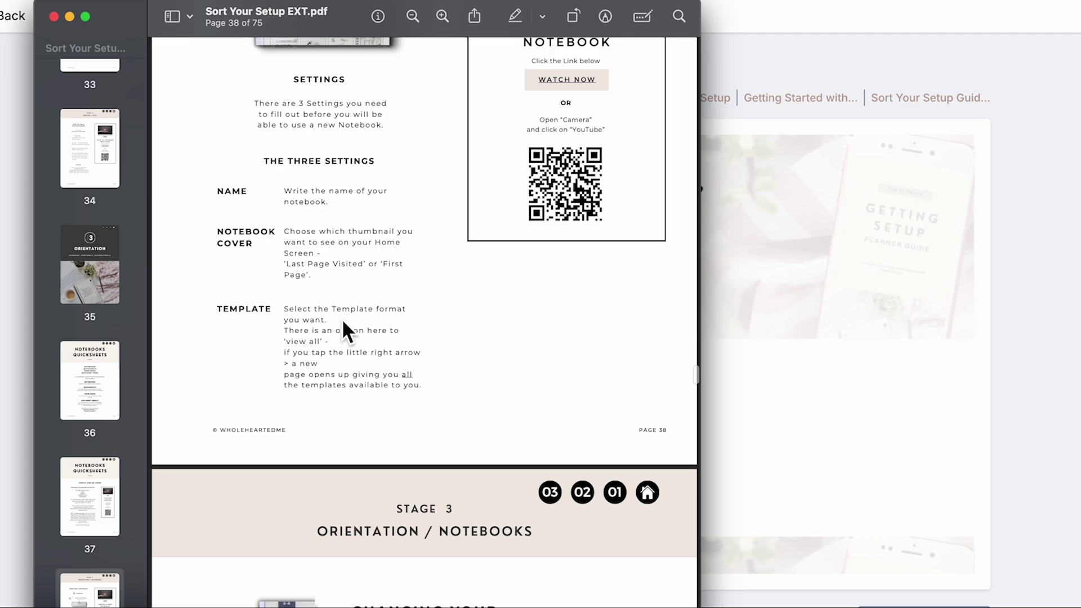
pyautogui.scroll(-3, 342, 318)
pyautogui.scroll(-5, 342, 319)
pyautogui.scroll(-5, 343, 319)
pyautogui.scroll(-4, 342, 318)
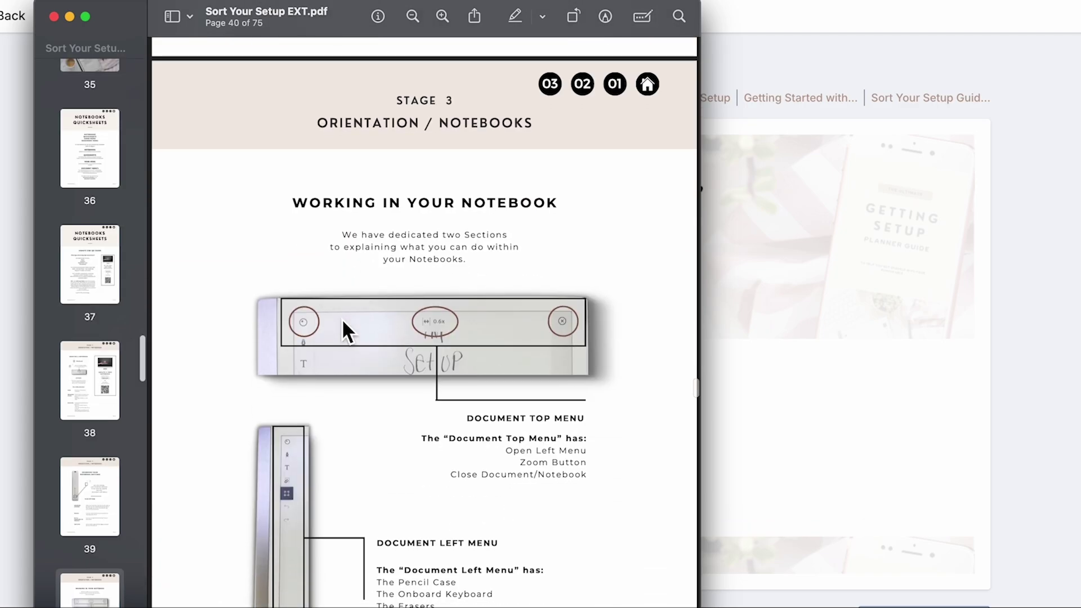
pyautogui.scroll(-6, 521, 321)
pyautogui.scroll(-5, 516, 326)
pyautogui.scroll(-6, 515, 325)
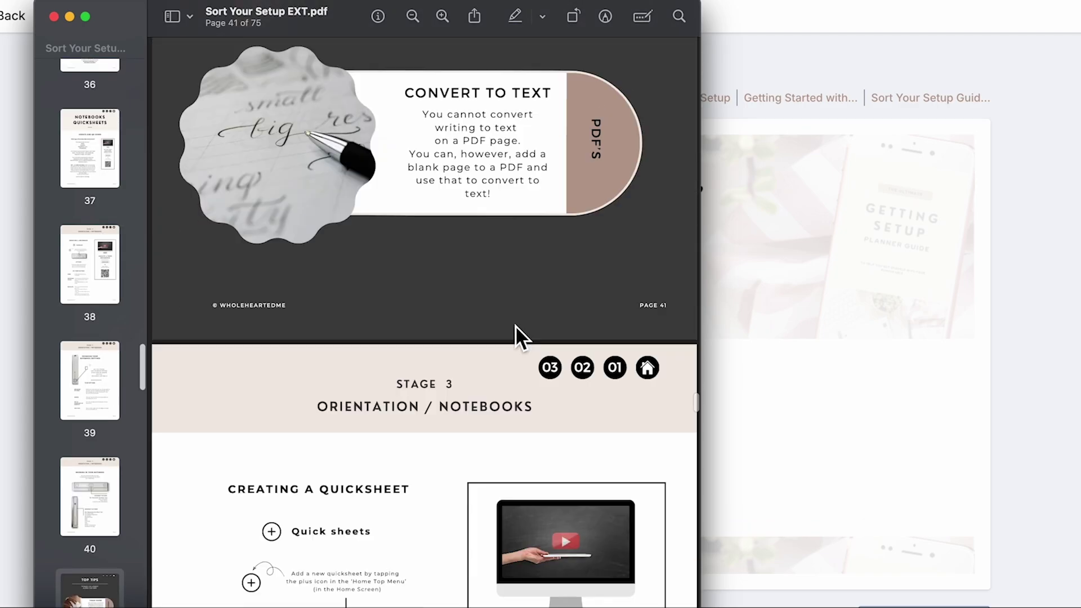
pyautogui.scroll(-6, 515, 326)
pyautogui.scroll(-2, 515, 324)
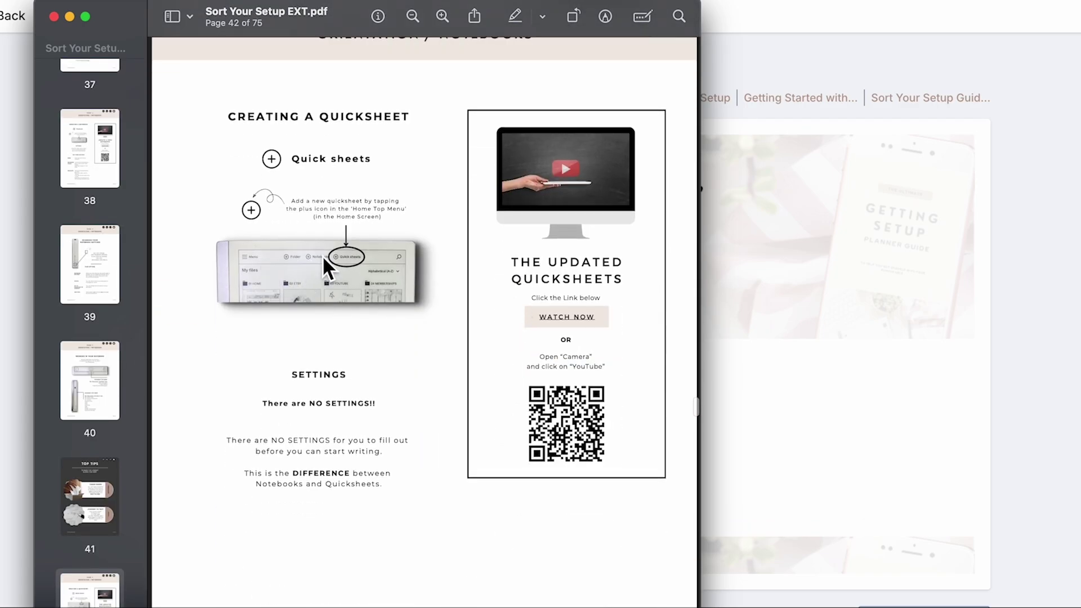
pyautogui.scroll(5, 328, 269)
pyautogui.scroll(5, 329, 270)
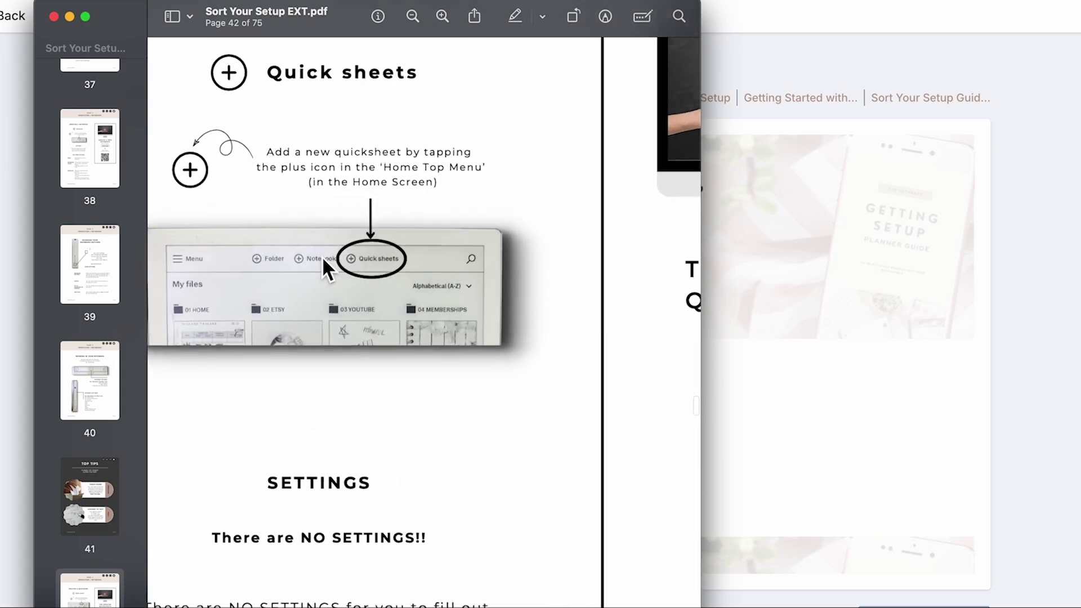
pyautogui.scroll(3, 328, 269)
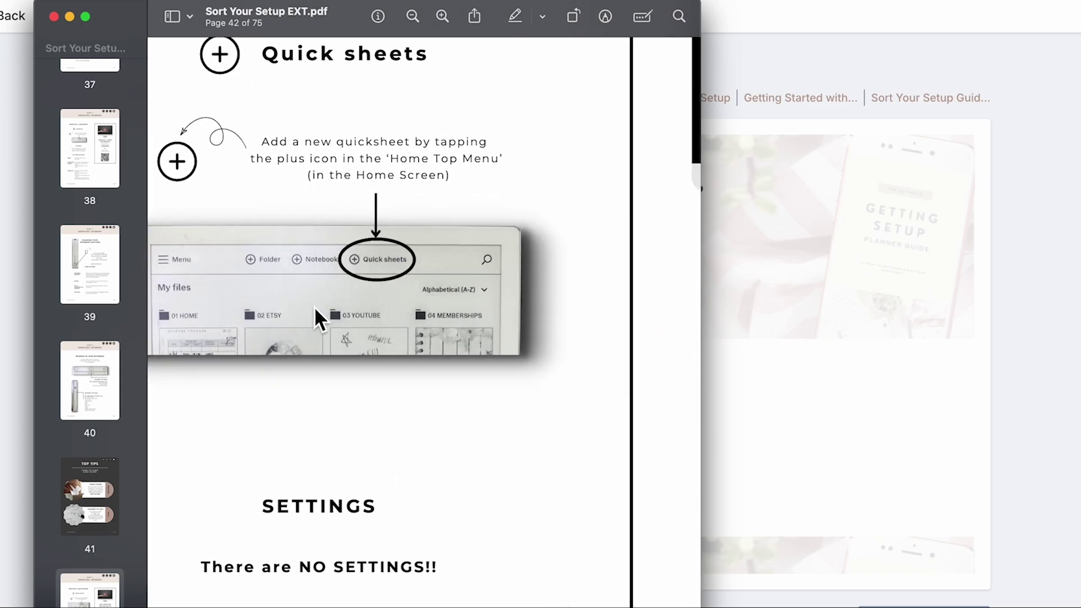
pyautogui.scroll(-5, 314, 317)
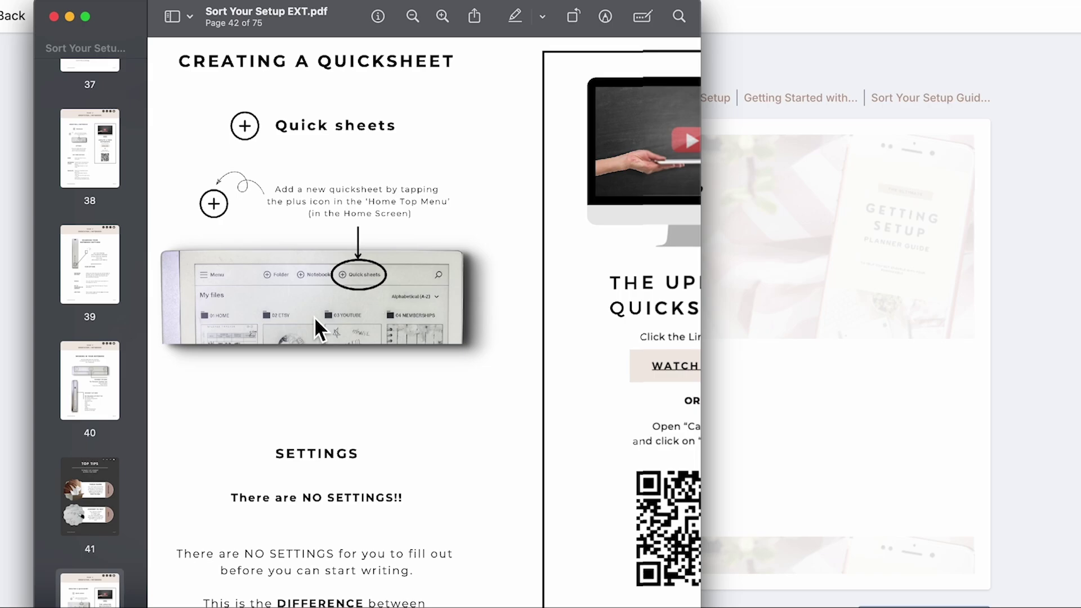
pyautogui.scroll(-3, 314, 317)
pyautogui.scroll(-3, 313, 317)
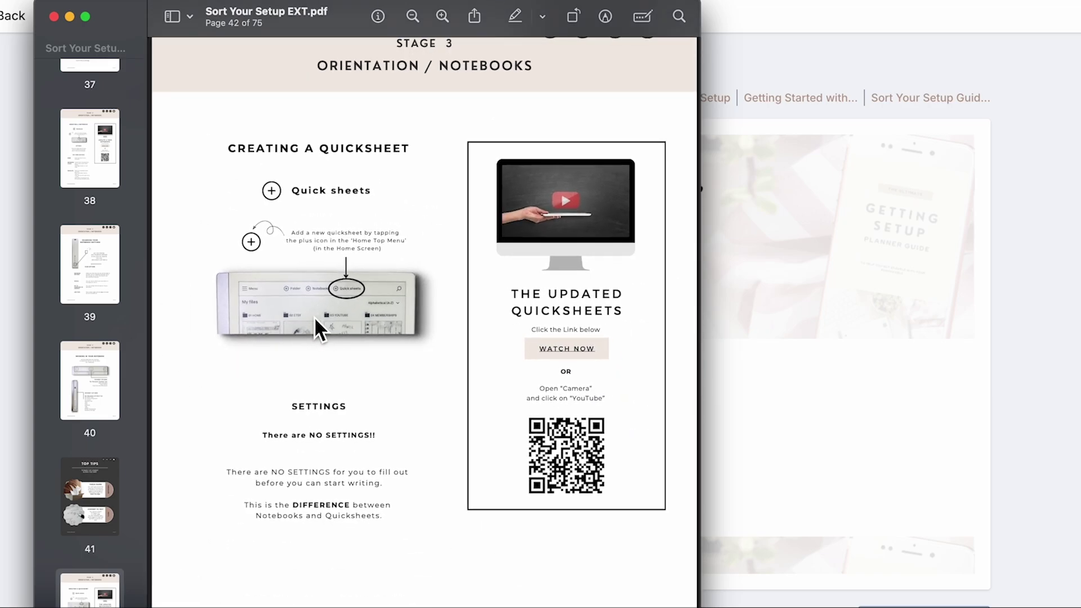
pyautogui.scroll(3, 313, 317)
pyautogui.scroll(-5, 314, 317)
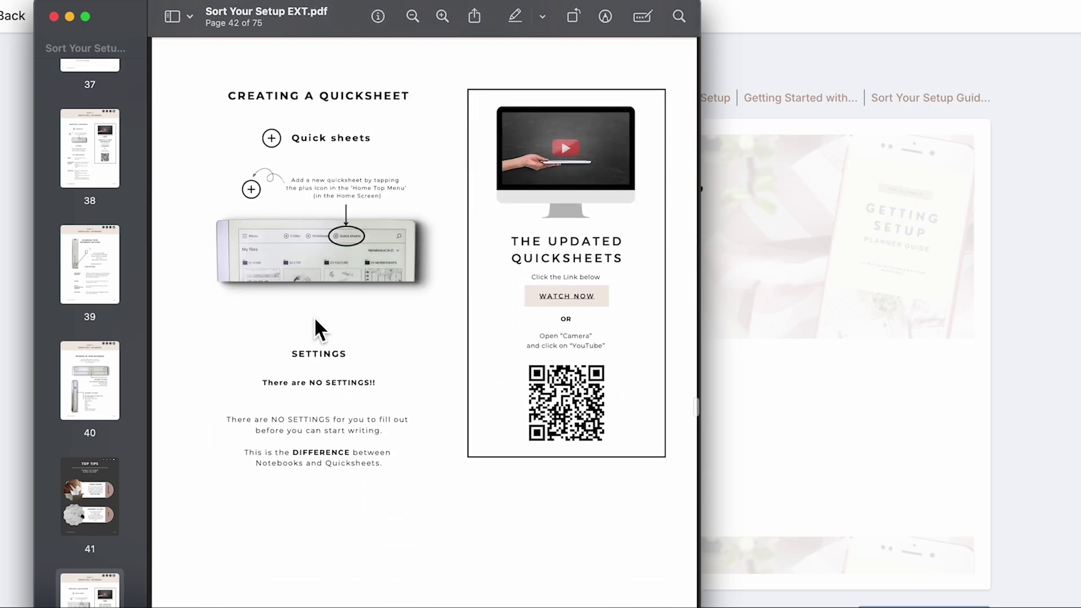
pyautogui.scroll(-3, 313, 317)
pyautogui.scroll(-2, 313, 317)
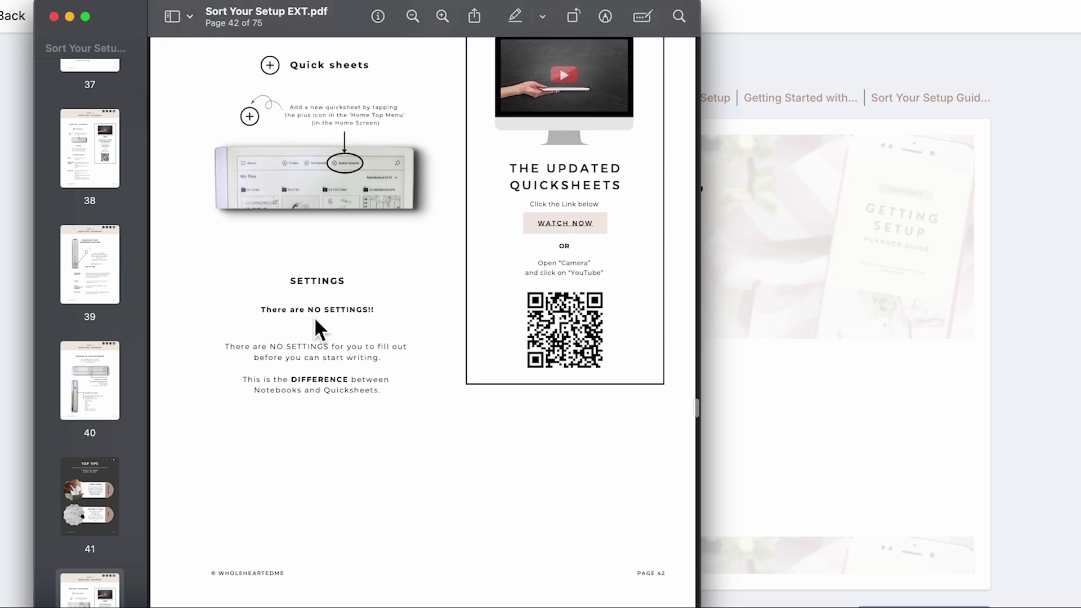
pyautogui.scroll(4, 313, 317)
pyautogui.scroll(-1, 313, 317)
pyautogui.scroll(1, 313, 317)
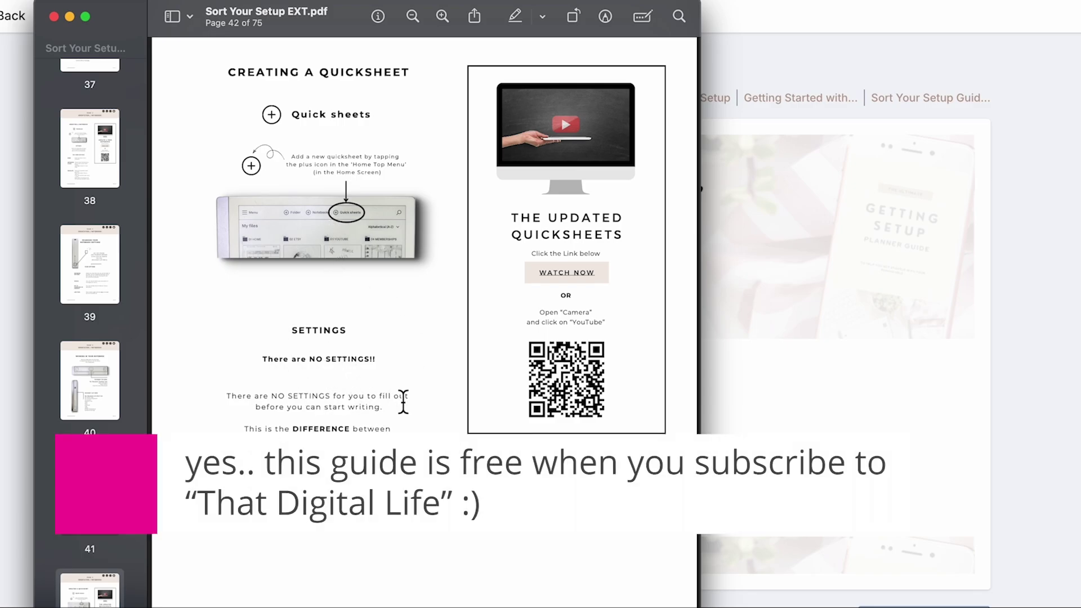
pyautogui.scroll(-8, 403, 402)
pyautogui.scroll(-5, 406, 406)
pyautogui.scroll(-4, 406, 406)
pyautogui.scroll(-4, 406, 411)
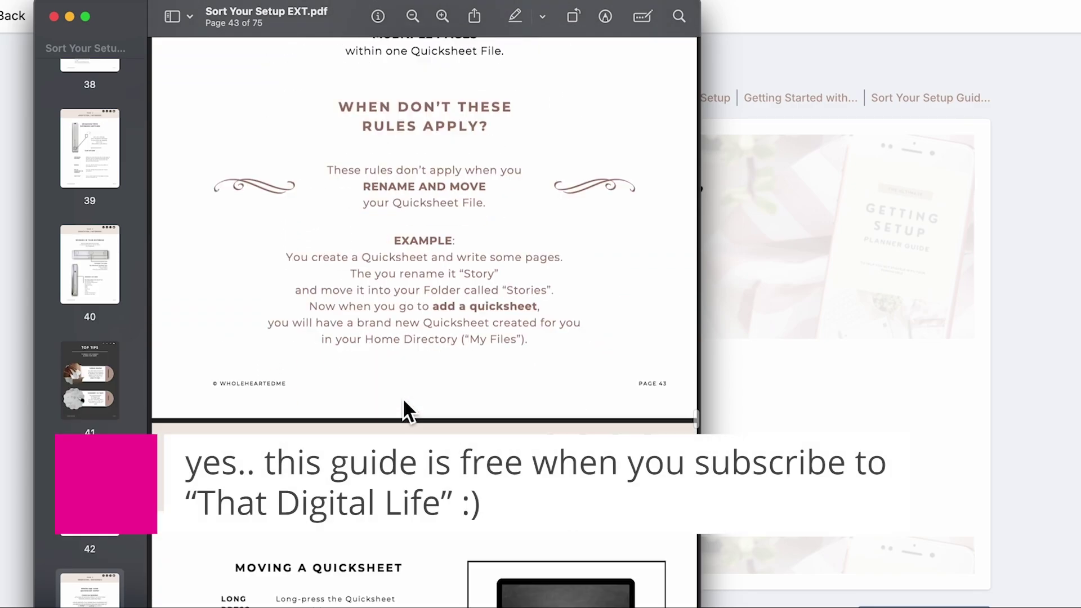
pyautogui.scroll(-5, 407, 412)
pyautogui.scroll(-5, 406, 411)
pyautogui.scroll(-2, 406, 412)
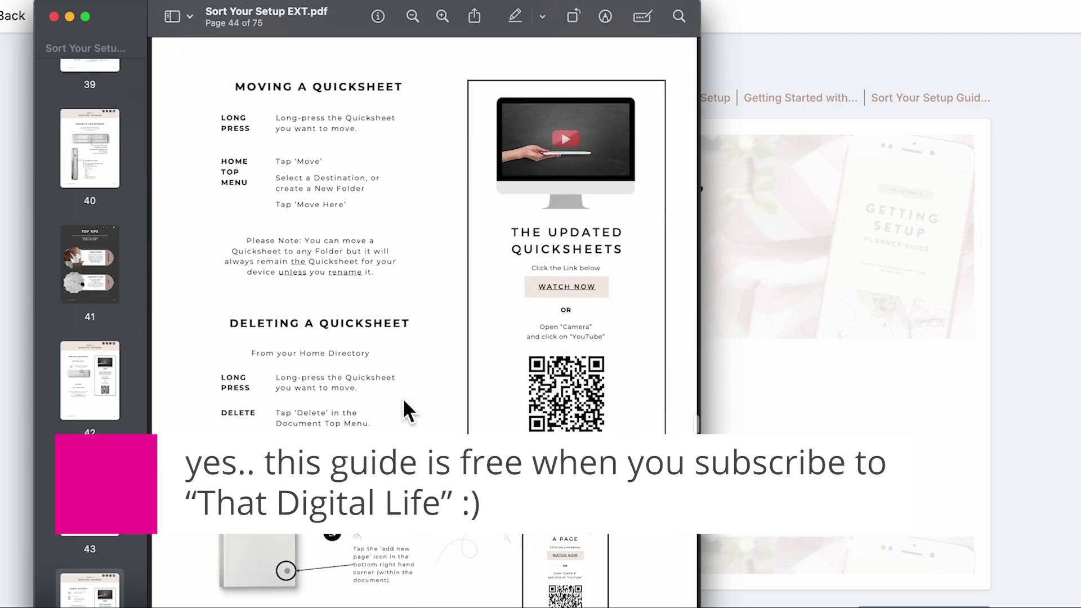
pyautogui.scroll(-3, 407, 411)
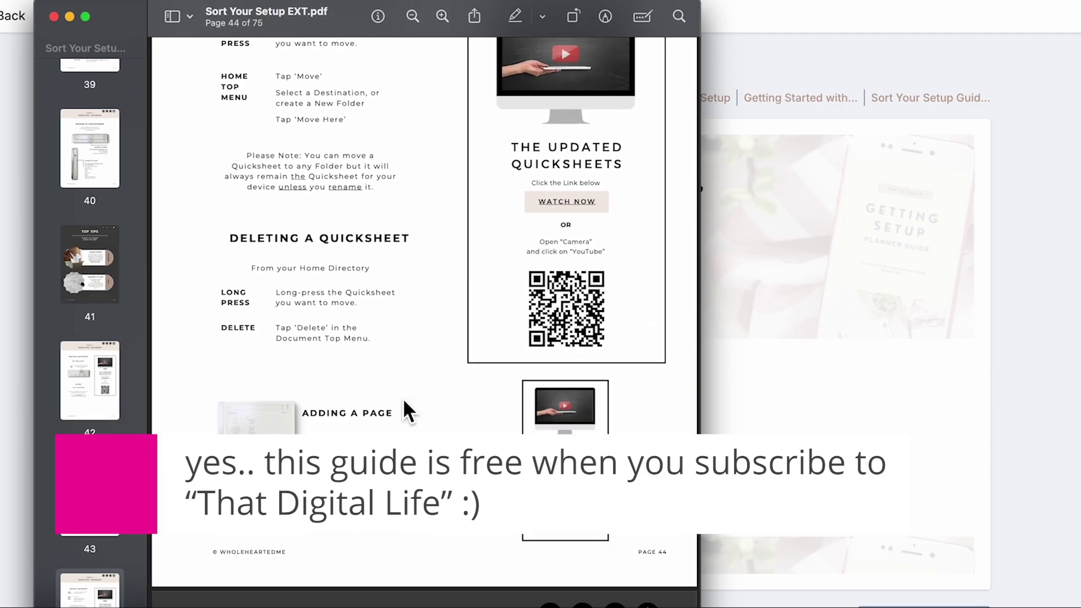
pyautogui.scroll(5, 407, 411)
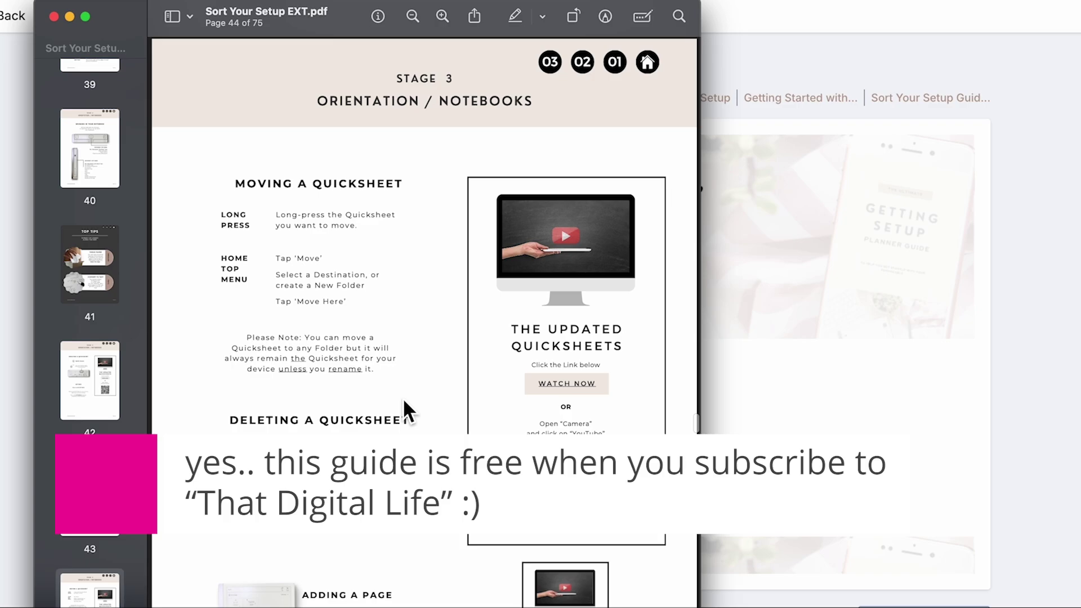
pyautogui.scroll(5, 404, 398)
pyautogui.scroll(4, 403, 398)
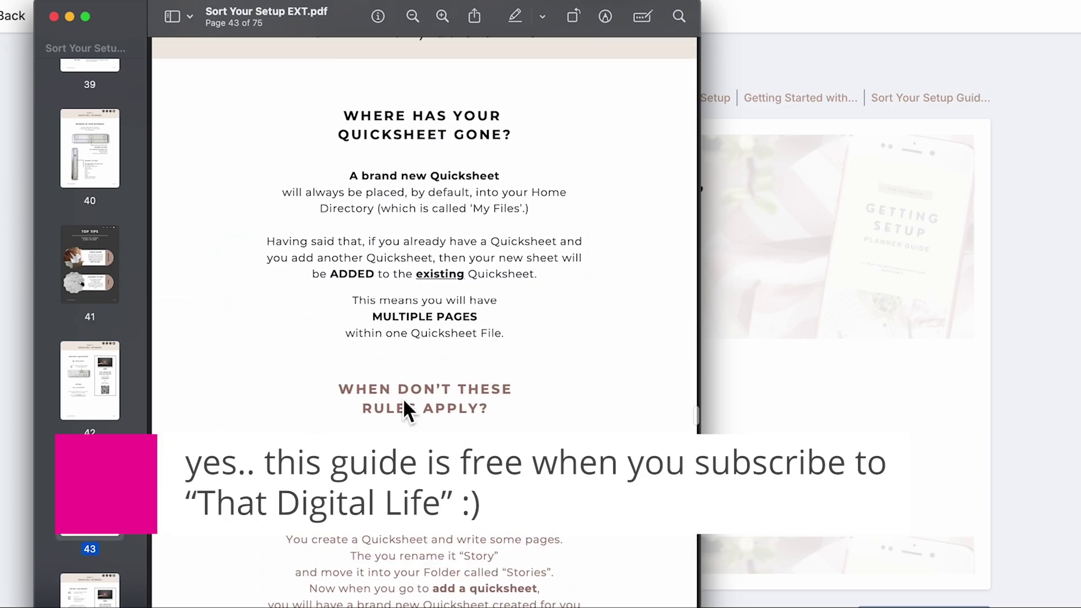
pyautogui.scroll(2, 403, 398)
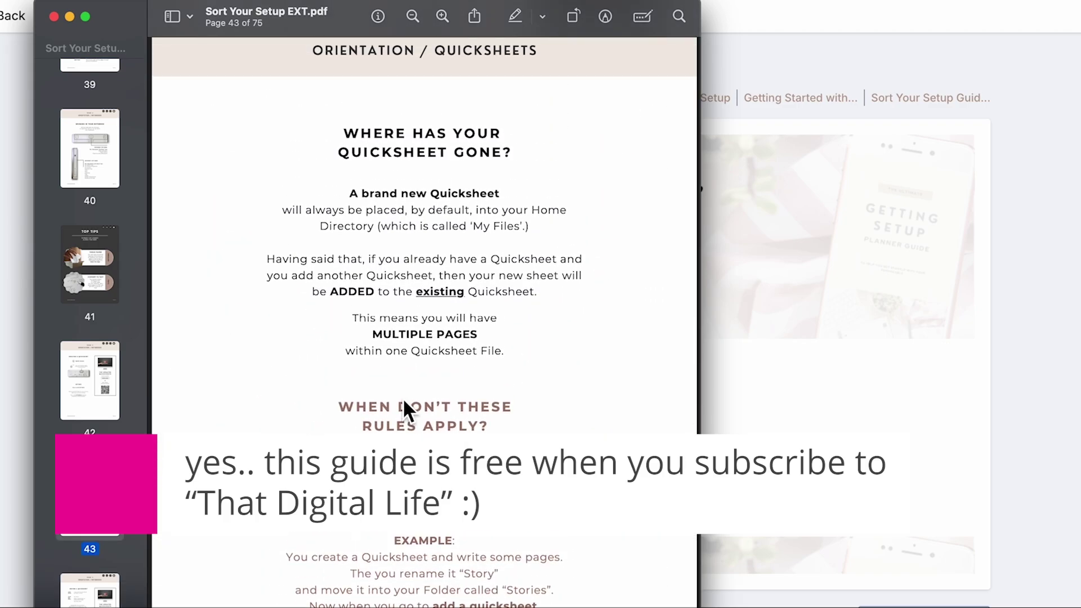
pyautogui.scroll(5, 403, 398)
pyautogui.scroll(5, 404, 398)
pyautogui.scroll(5, 403, 398)
pyautogui.scroll(5, 403, 398)
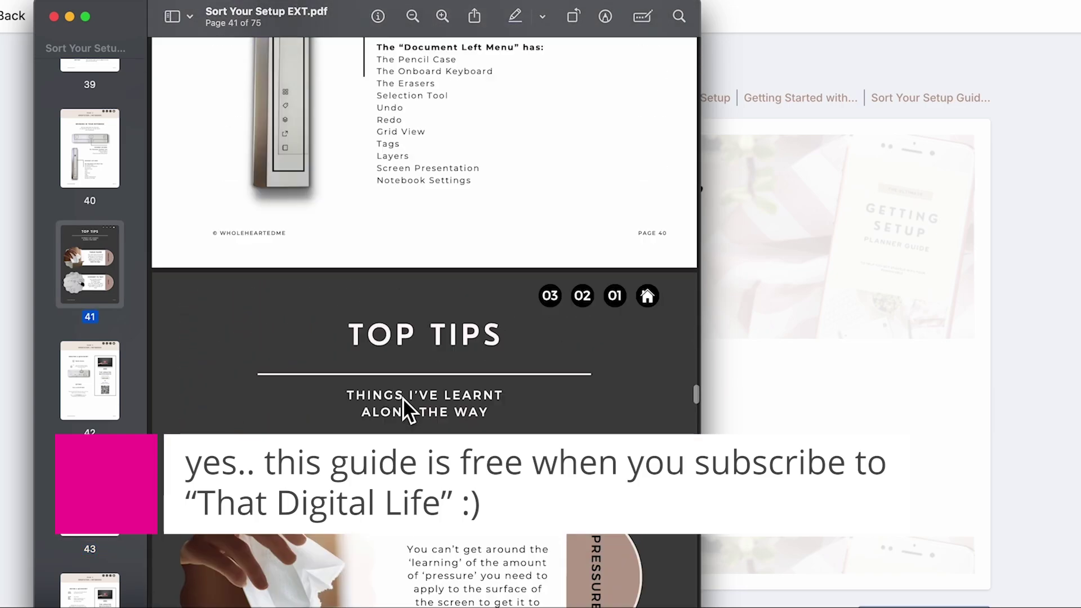
pyautogui.scroll(5, 403, 398)
pyautogui.scroll(3, 403, 398)
pyautogui.scroll(-2, 403, 398)
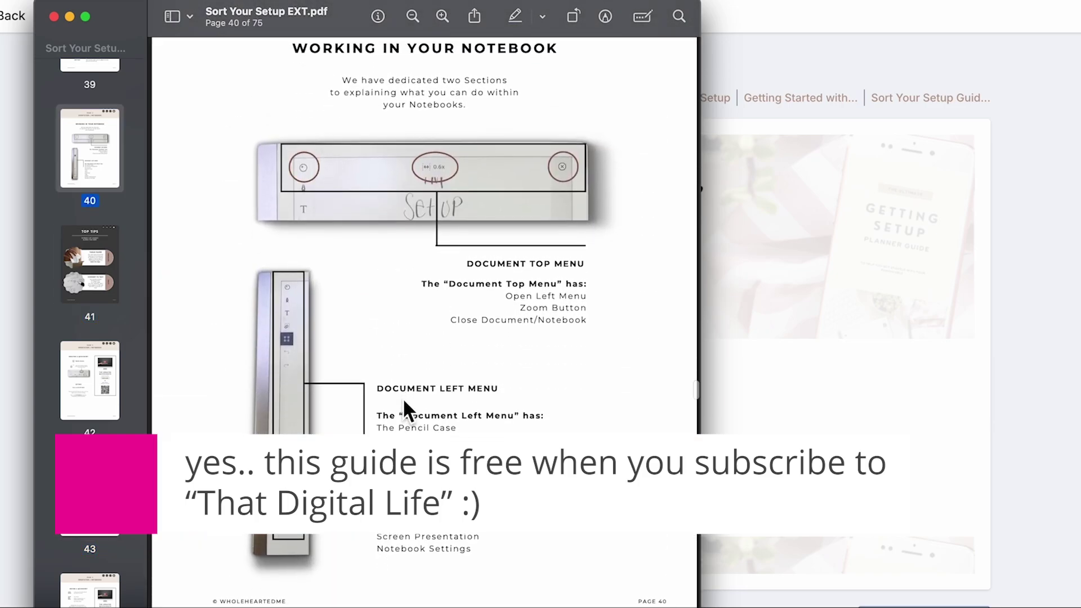
# Close the guide PDF and open Navigating the Hyperlinks from That Digital Life's Sort Your Setup tab.
pyautogui.click(54, 16)
pyautogui.scroll(-5, 794, 335)
pyautogui.scroll(5, 794, 335)
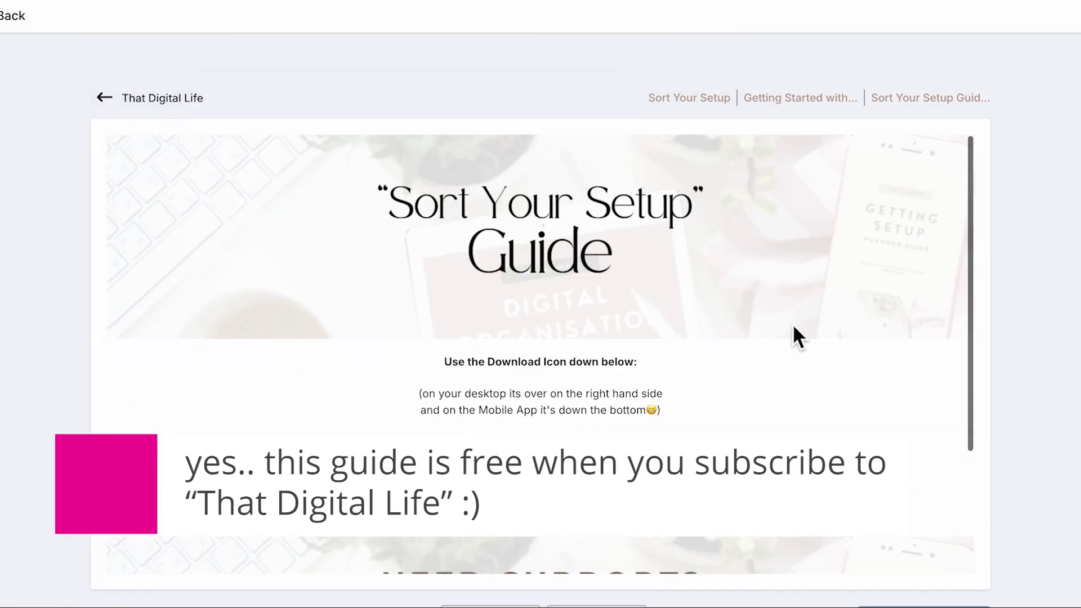
pyautogui.click(135, 97)
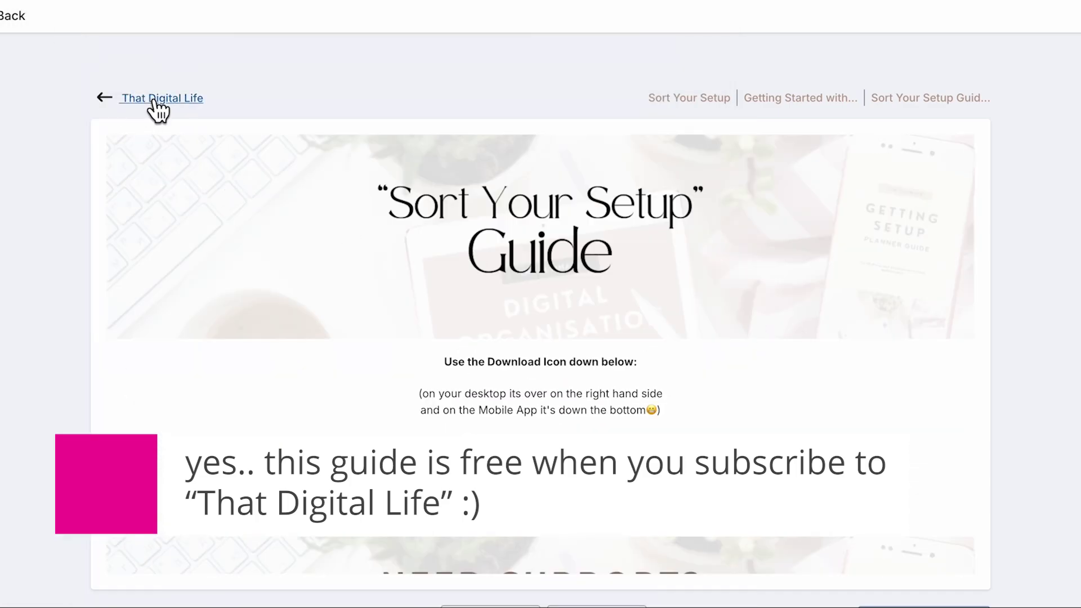
pyautogui.scroll(-5, 705, 342)
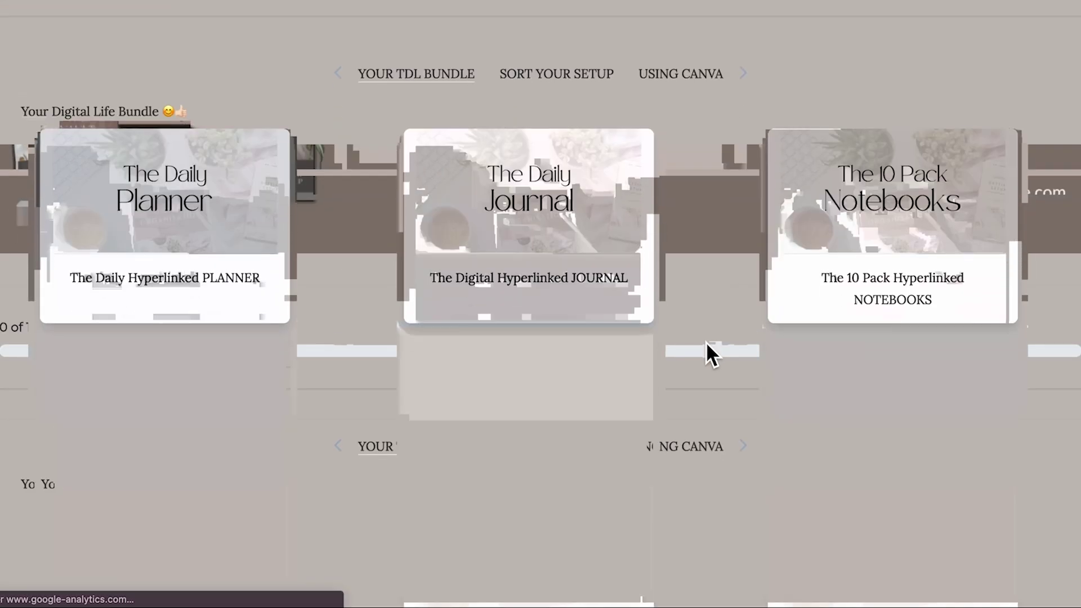
pyautogui.moveTo(591, 381); pyautogui.dragTo(414, 204)
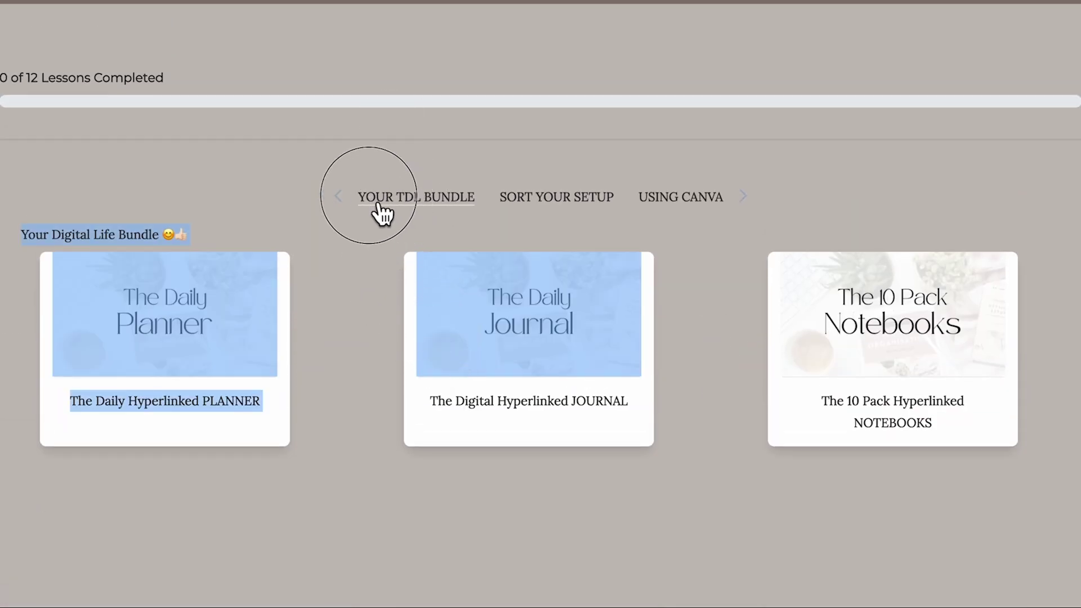
pyautogui.click(790, 294)
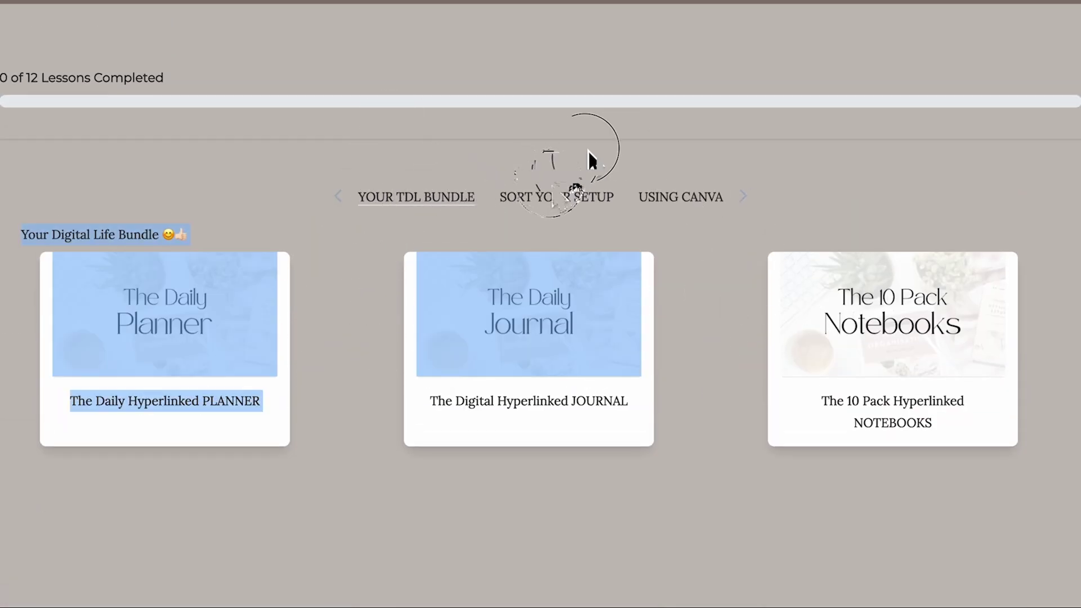
pyautogui.click(556, 198)
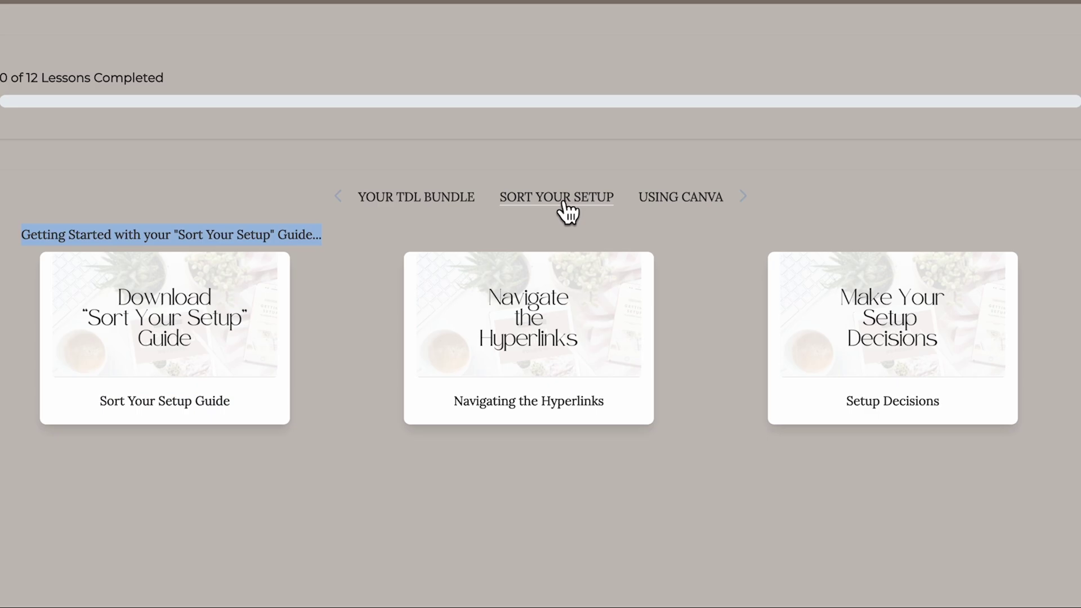
pyautogui.click(558, 337)
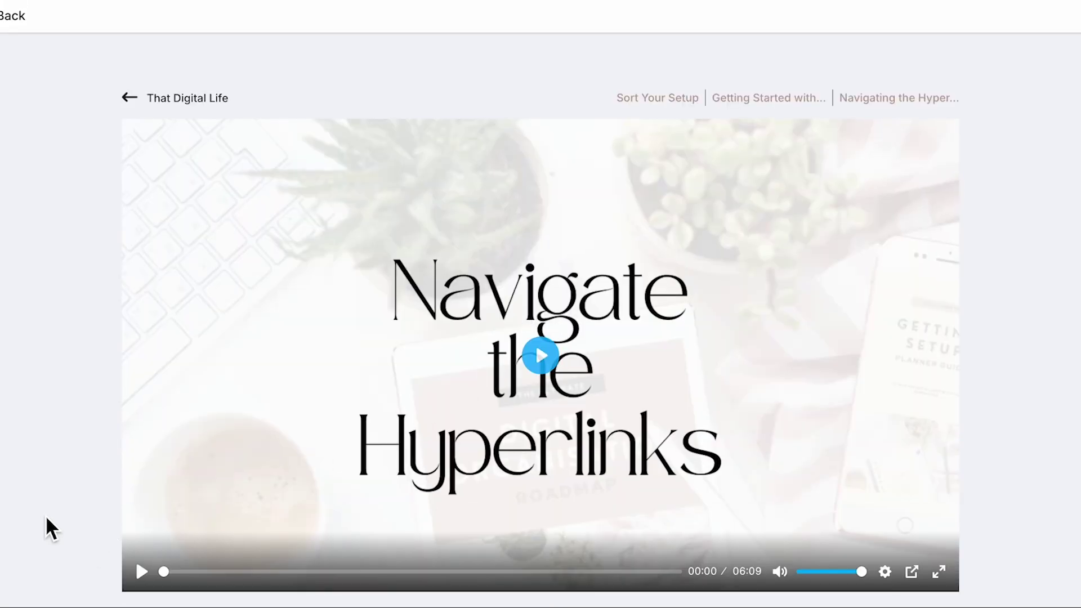
# Play the 6:09 Navigating the Hyperlinks video, then go back to the That Digital Life course home.
pyautogui.click(553, 360)
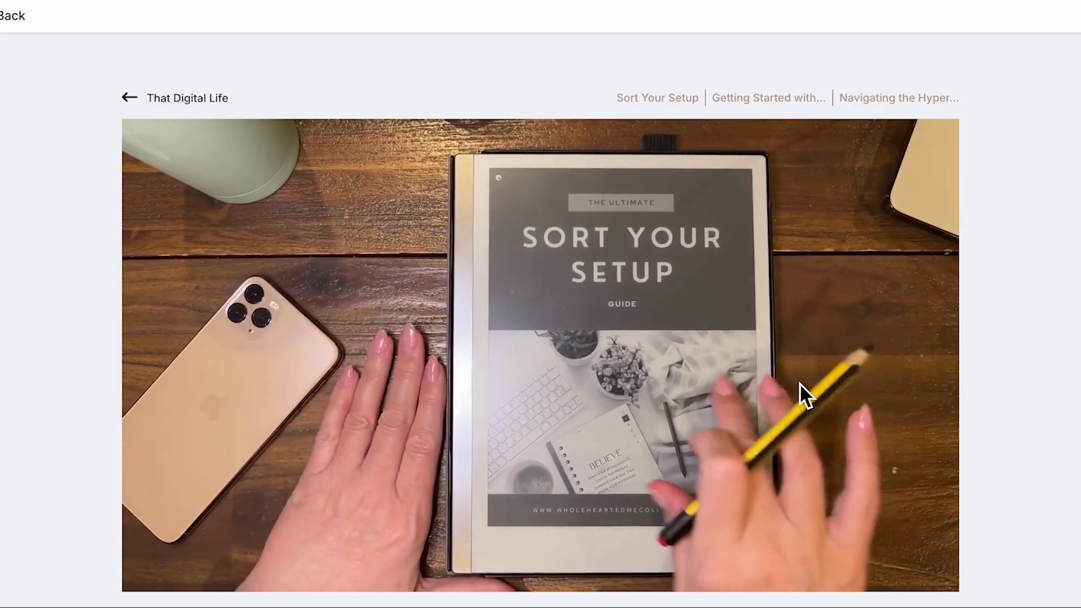
pyautogui.scroll(-1, 1043, 380)
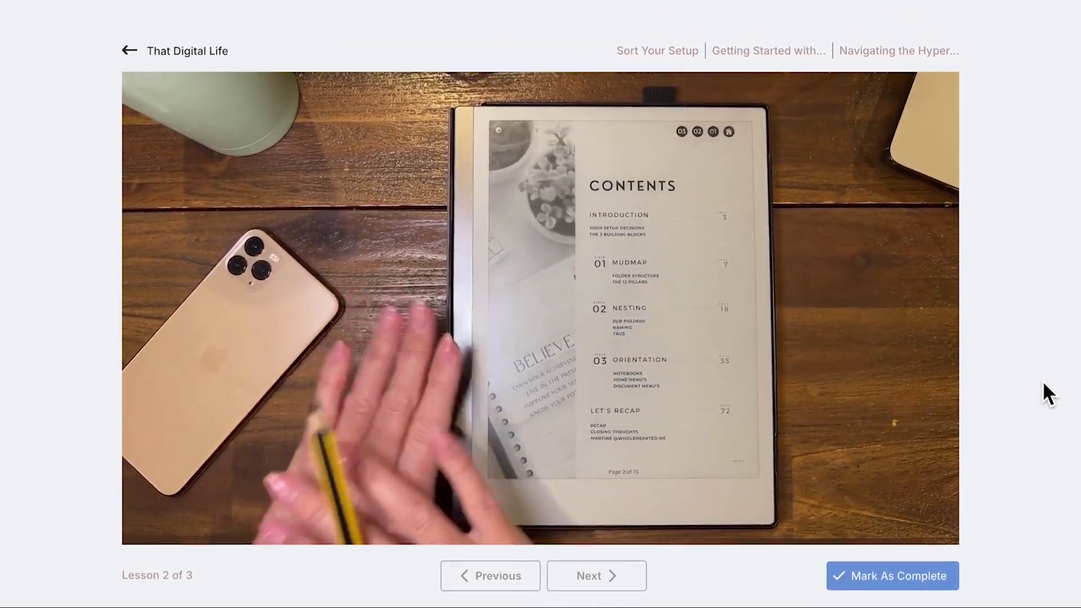
pyautogui.scroll(1, 1042, 381)
pyautogui.scroll(1, 1043, 380)
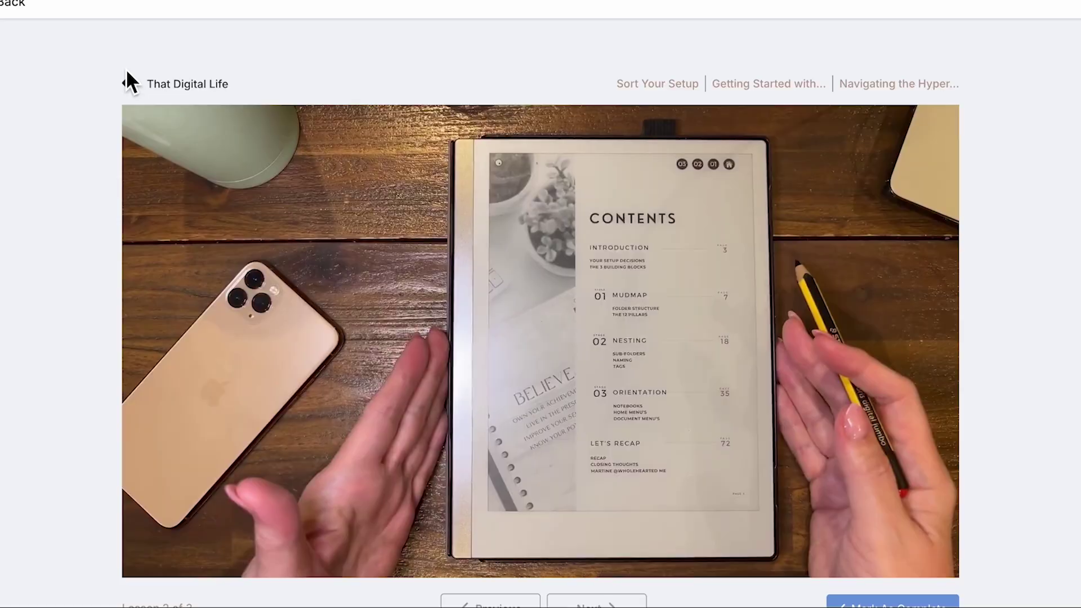
pyautogui.click(182, 83)
pyautogui.scroll(-3, 811, 372)
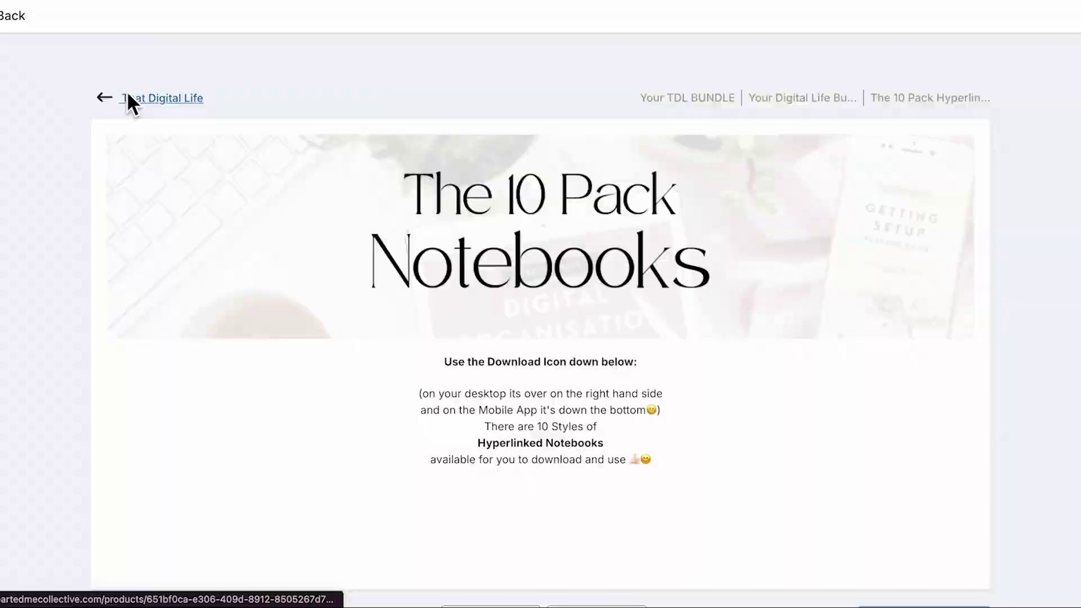
# Bring up the Sort Your Setup lessons on the That Digital Life course page.
pyautogui.click(557, 516)
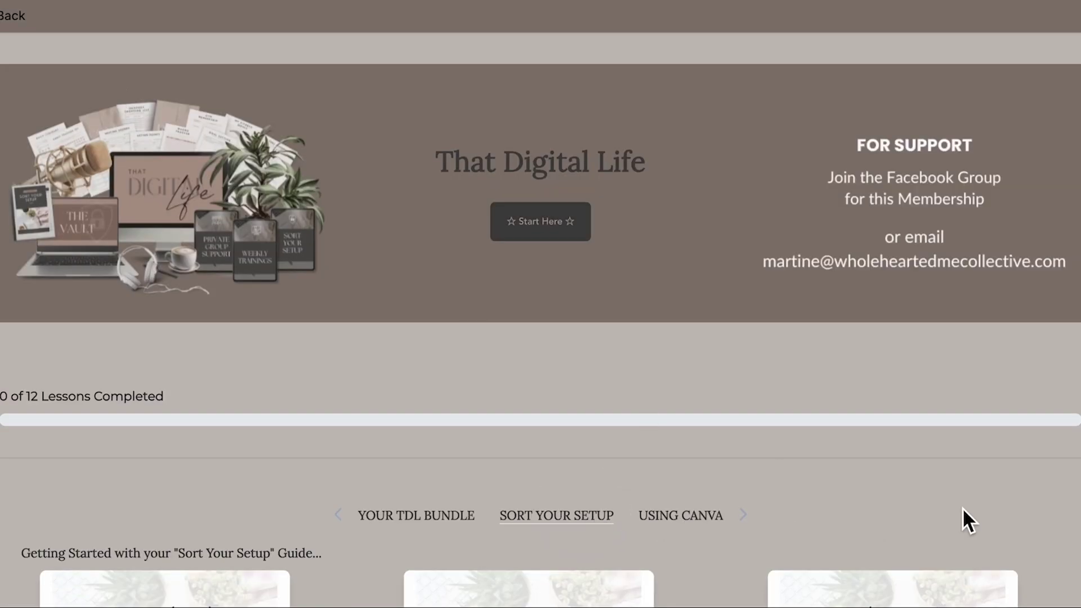
pyautogui.scroll(-3, 541, 339)
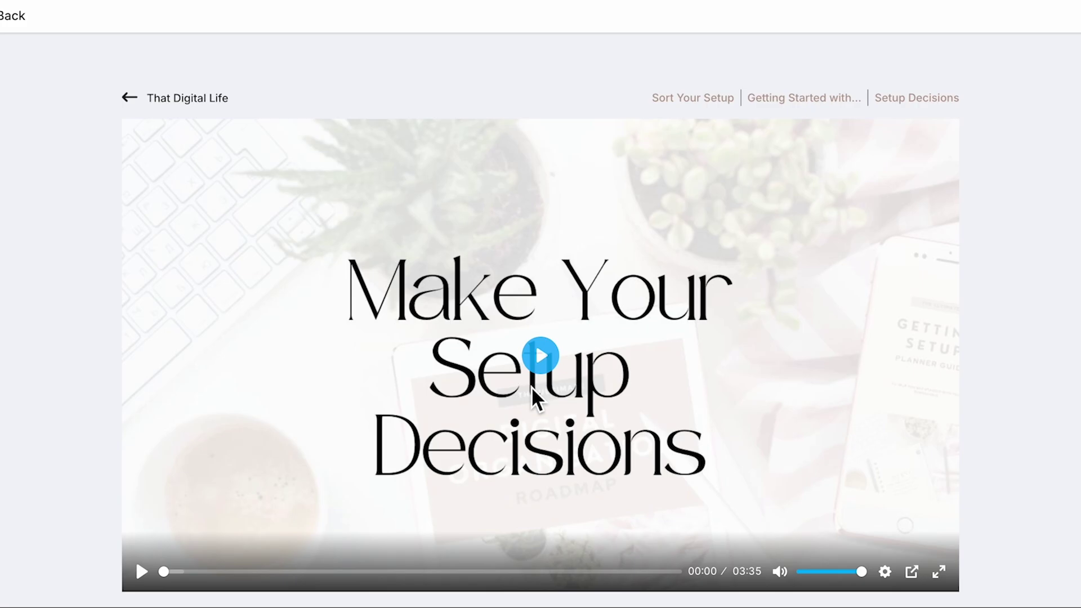
pyautogui.scroll(-3, 1059, 405)
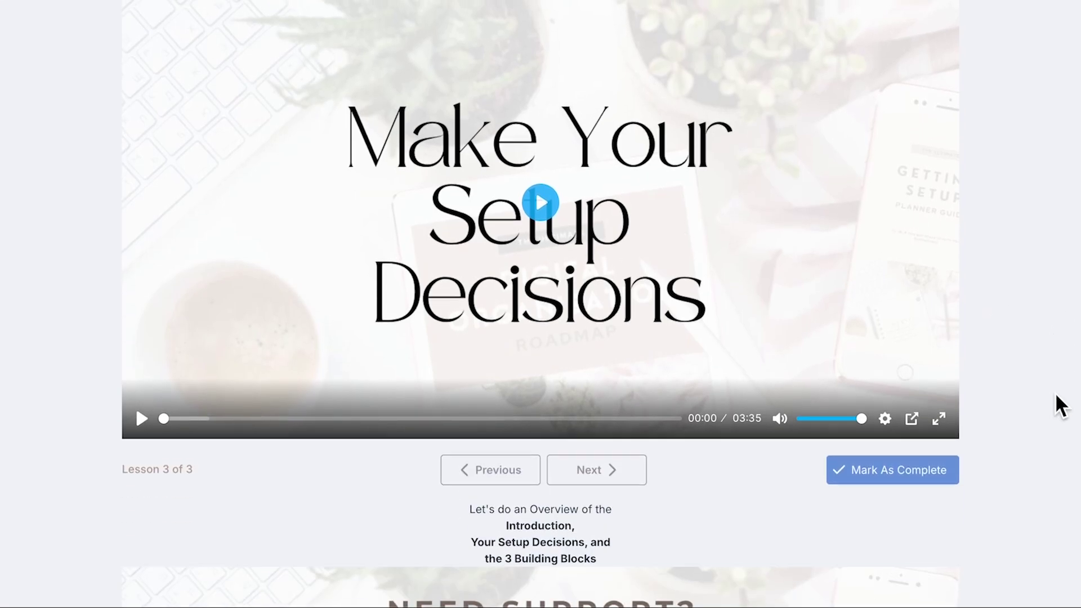
pyautogui.scroll(3, 1060, 405)
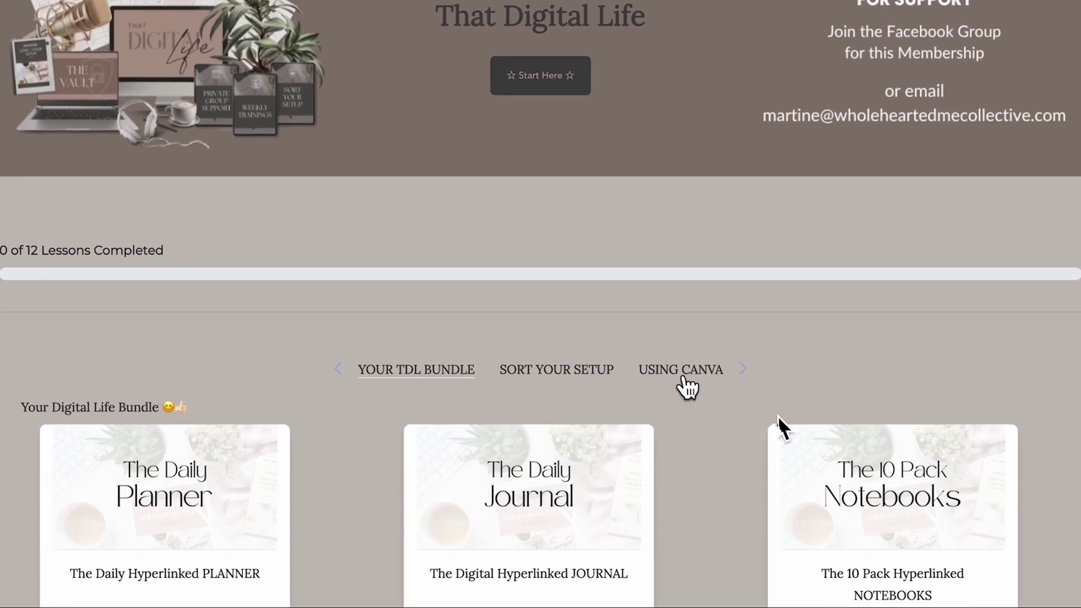
# Switch to the Using Canva lessons and play the Explaining HOME Top Menu video.
pyautogui.click(687, 380)
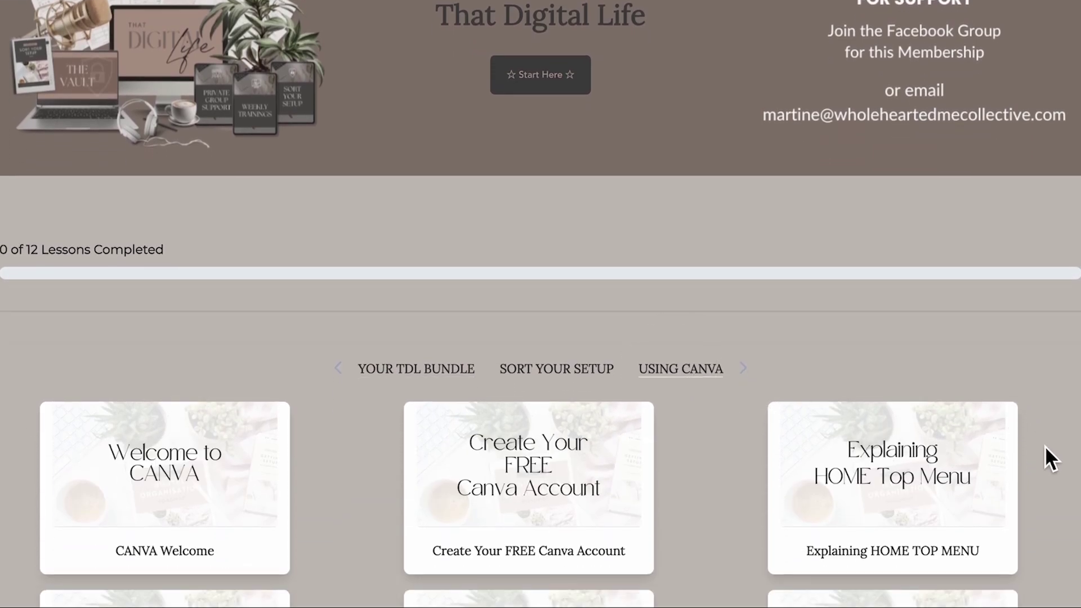
pyautogui.scroll(-3, 1045, 445)
pyautogui.scroll(-1, 1045, 445)
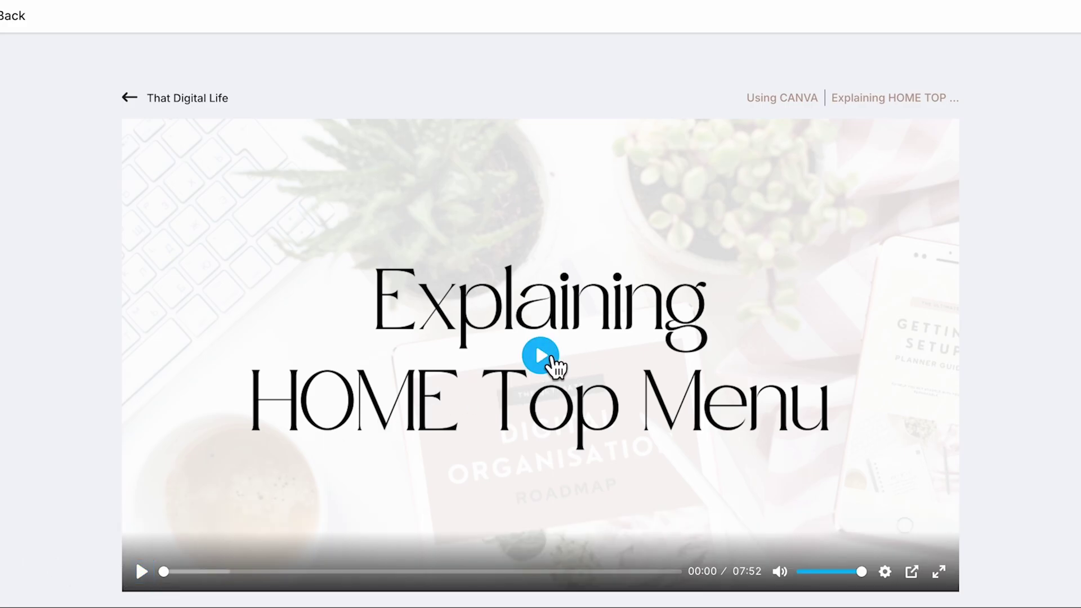
pyautogui.click(542, 355)
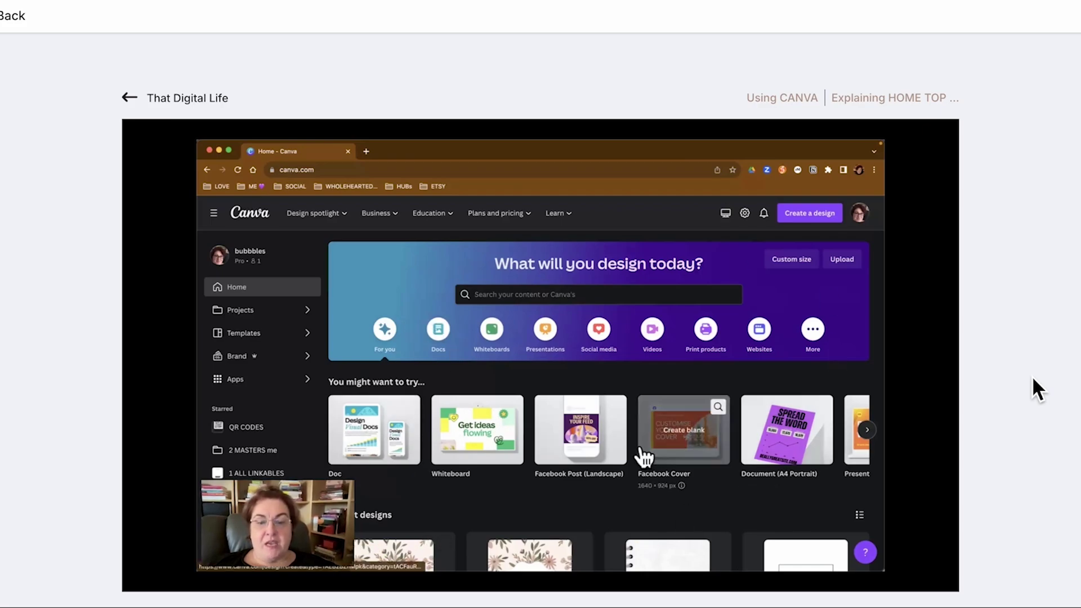
pyautogui.scroll(-3, 1032, 376)
pyautogui.scroll(2, 1032, 377)
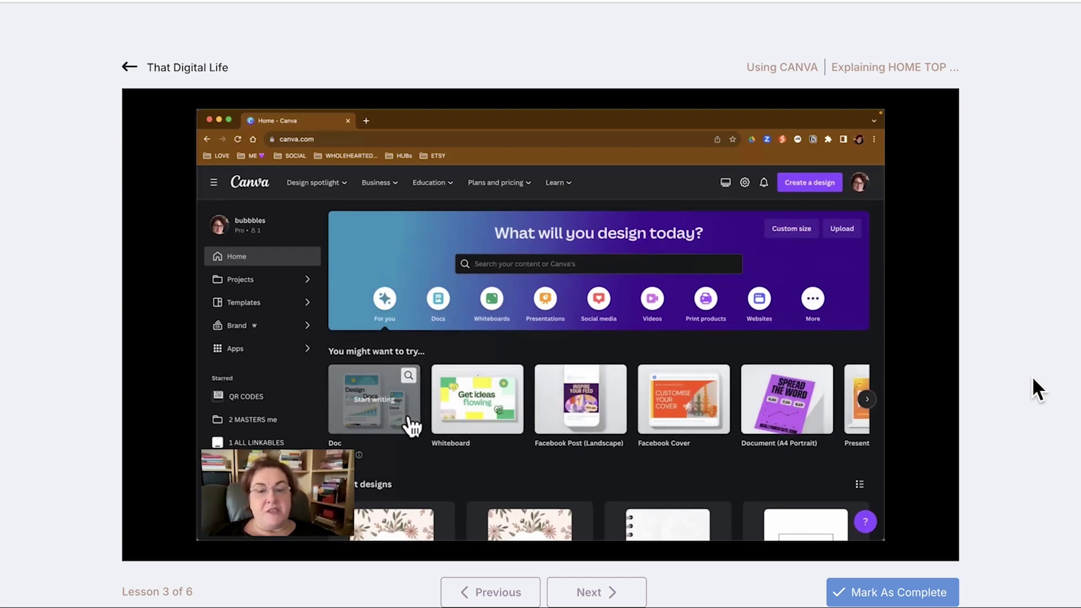
# Go from the That Digital Life course home back to the group's course cards.
pyautogui.click(156, 68)
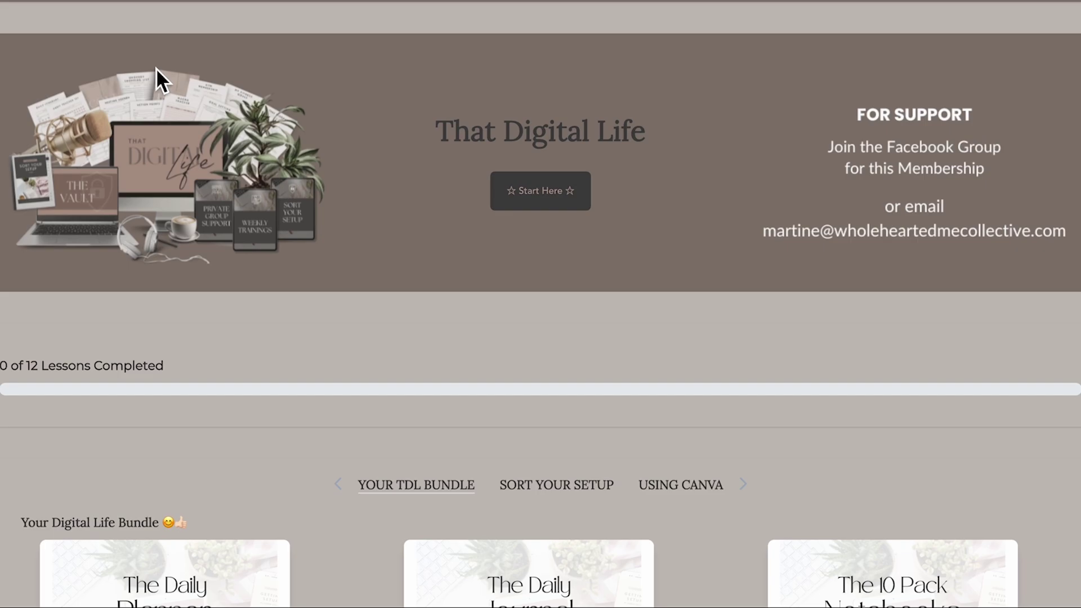
pyautogui.scroll(-3, 821, 461)
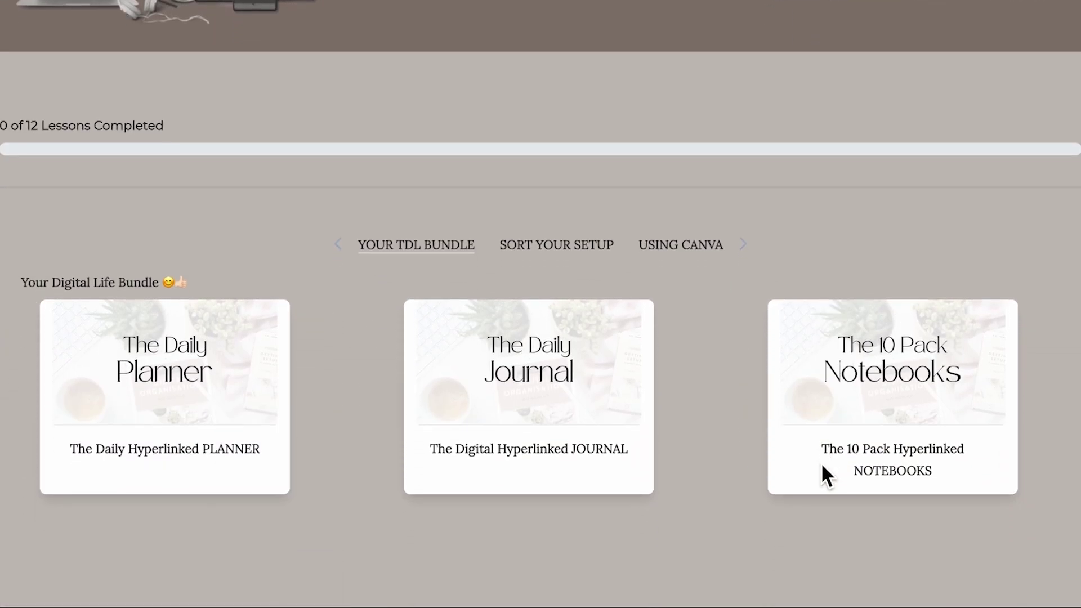
pyautogui.scroll(2, 525, 187)
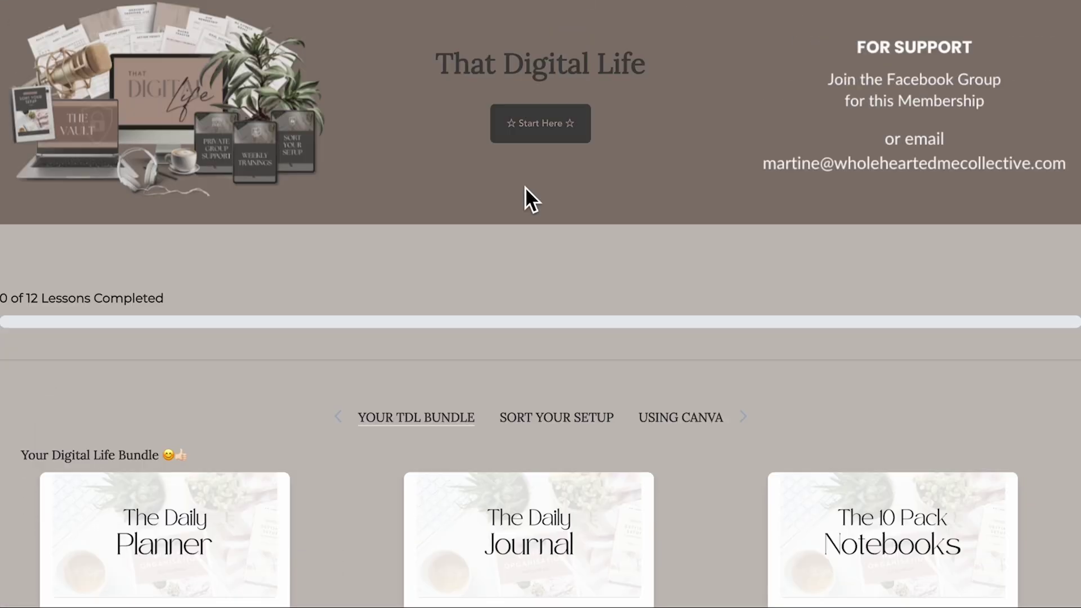
pyautogui.scroll(1, 524, 187)
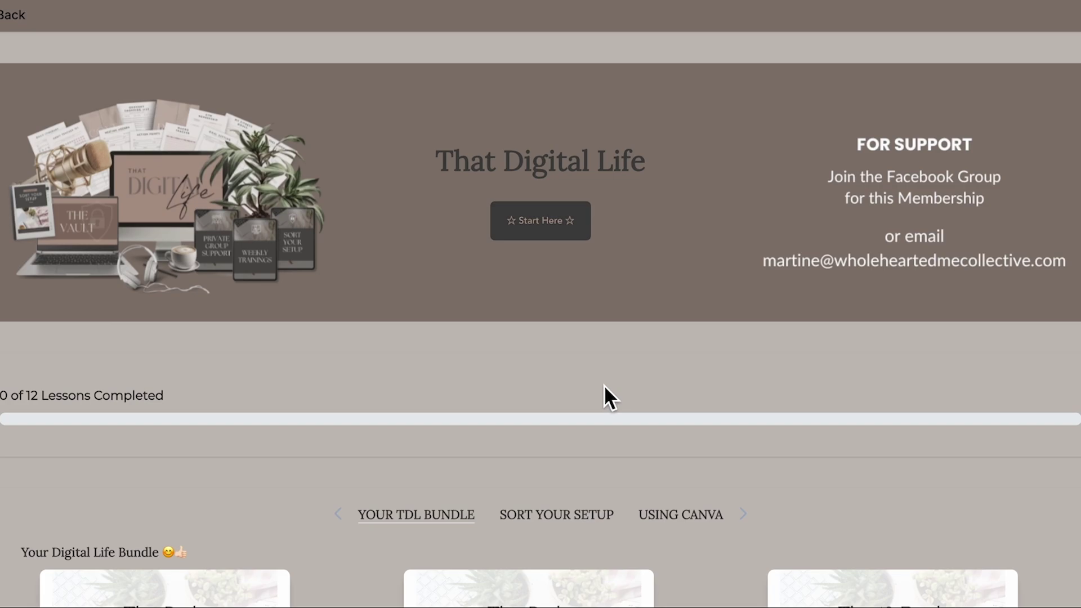
pyautogui.scroll(-1, 604, 384)
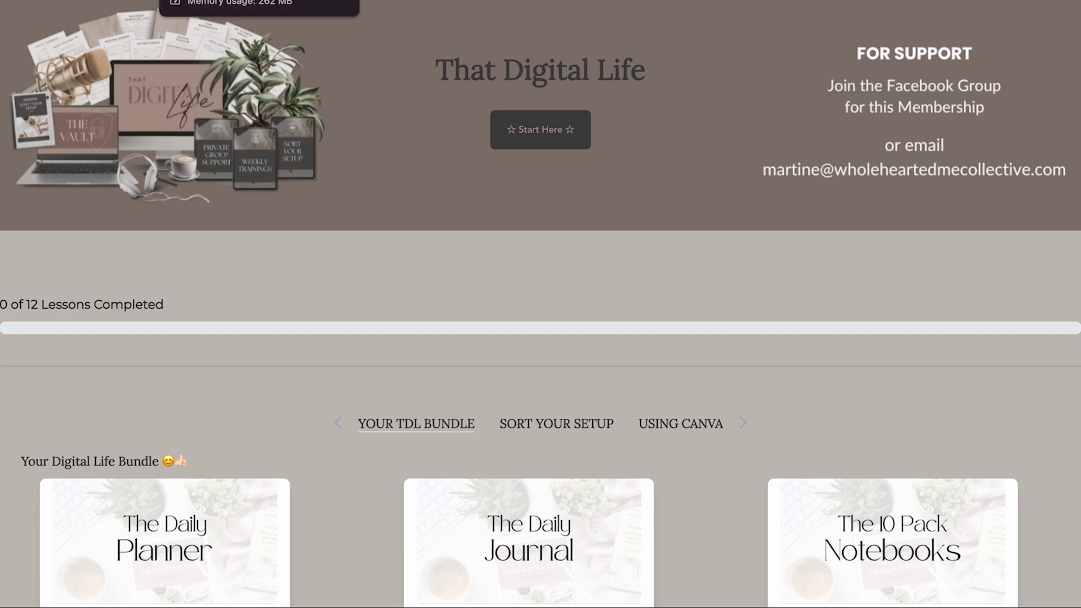
pyautogui.scroll(2, 541, 305)
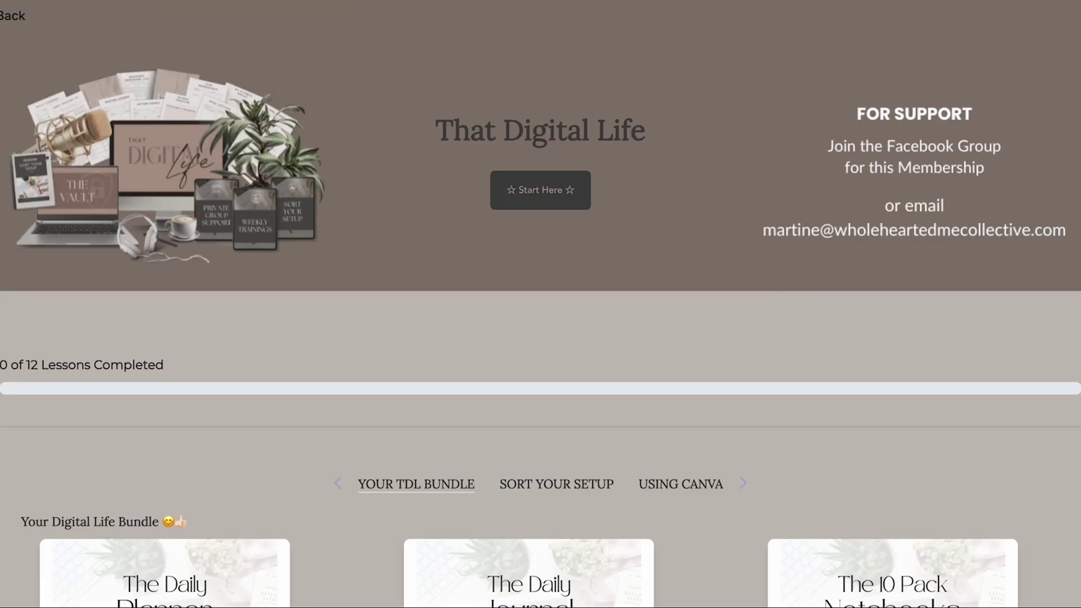
pyautogui.click(12, 16)
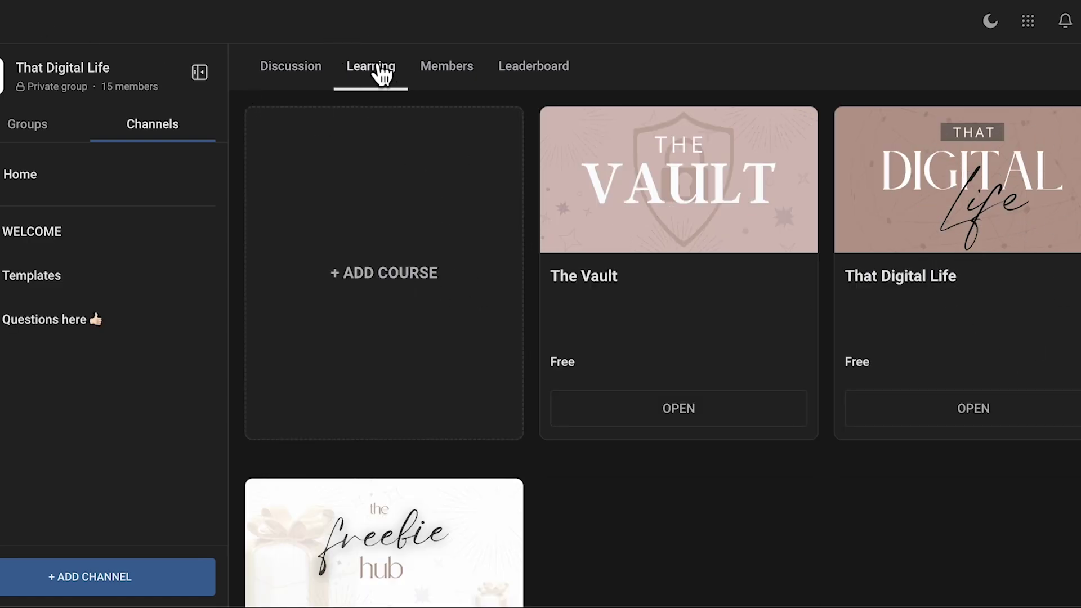
# Open The Vault course (0 of 347 lessons) and select its Using Canva tab.
pyautogui.click(730, 203)
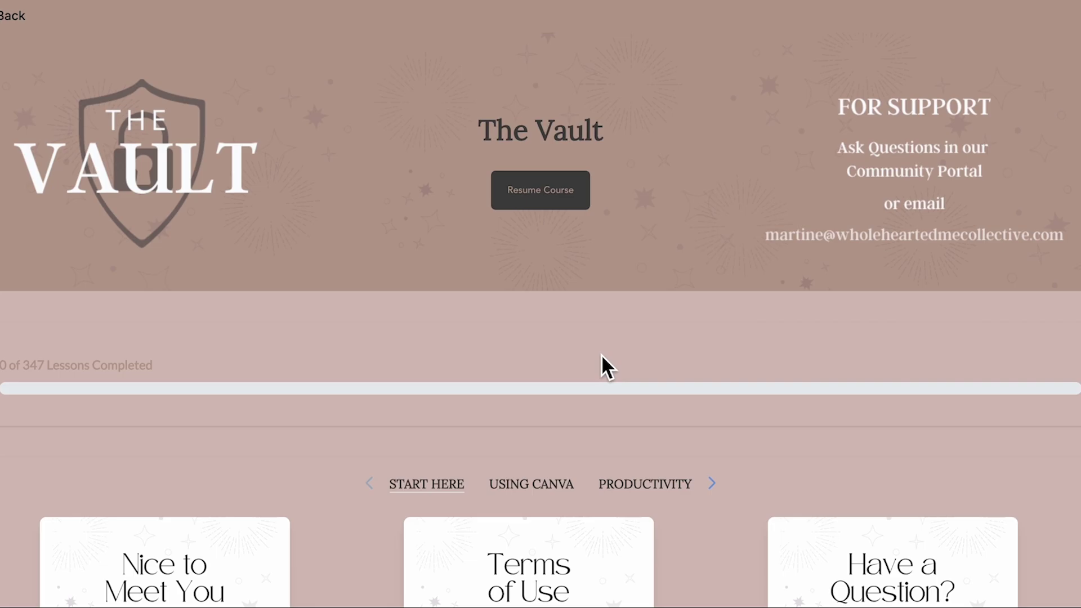
pyautogui.scroll(-4, 948, 445)
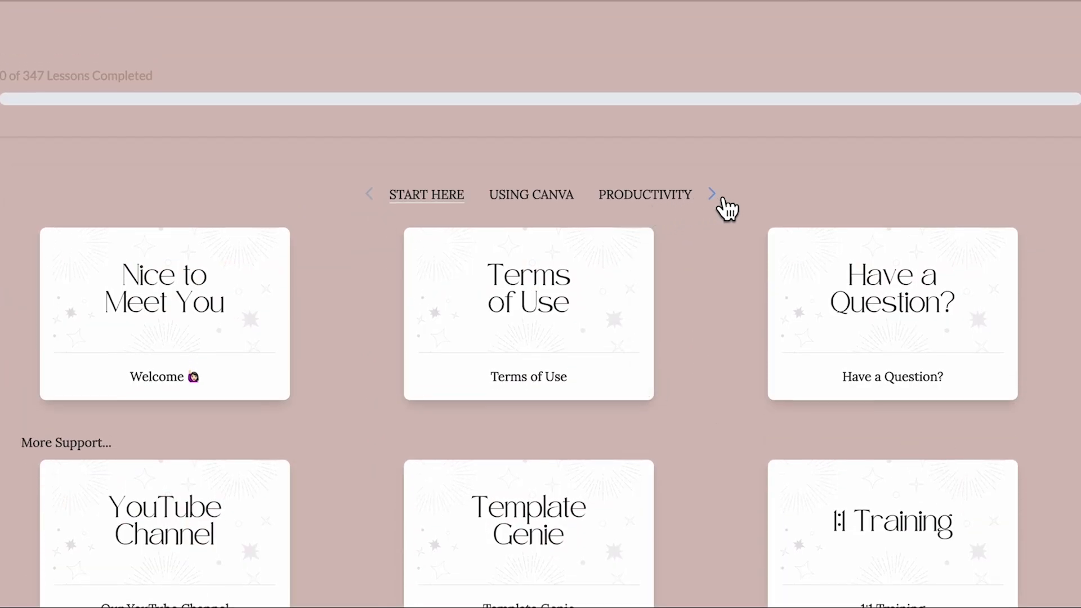
pyautogui.scroll(-2, 719, 312)
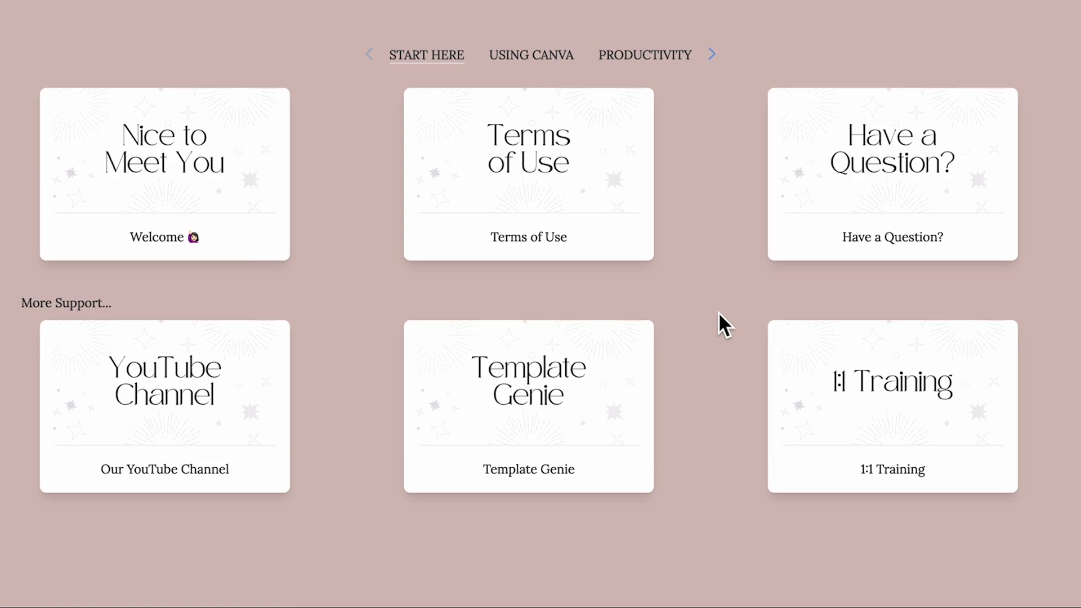
pyautogui.scroll(1, 719, 311)
pyautogui.scroll(-1, 719, 312)
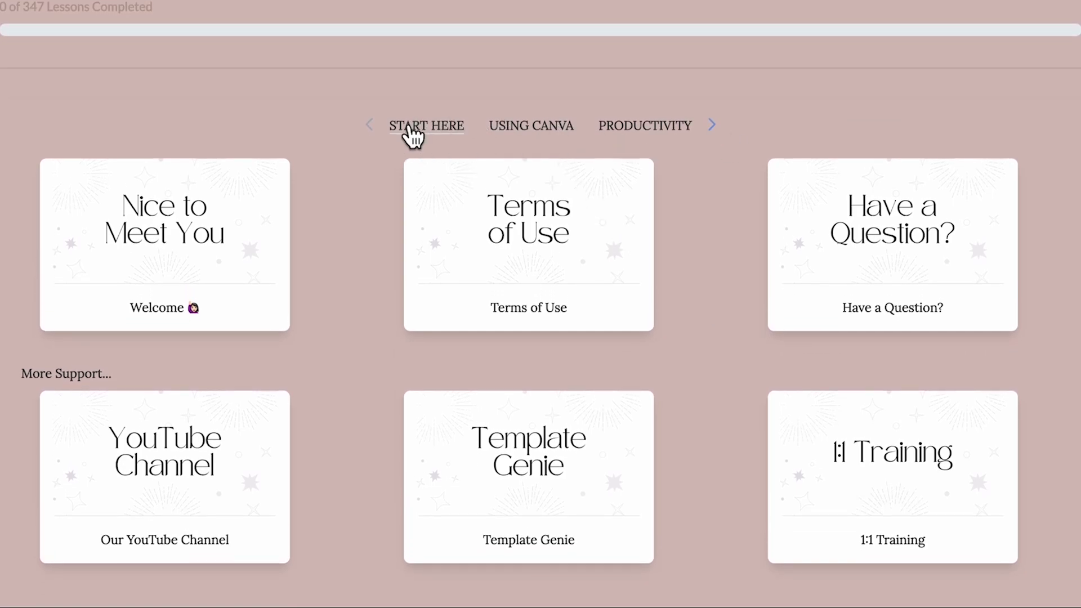
pyautogui.scroll(5, 731, 142)
pyautogui.scroll(3, 731, 142)
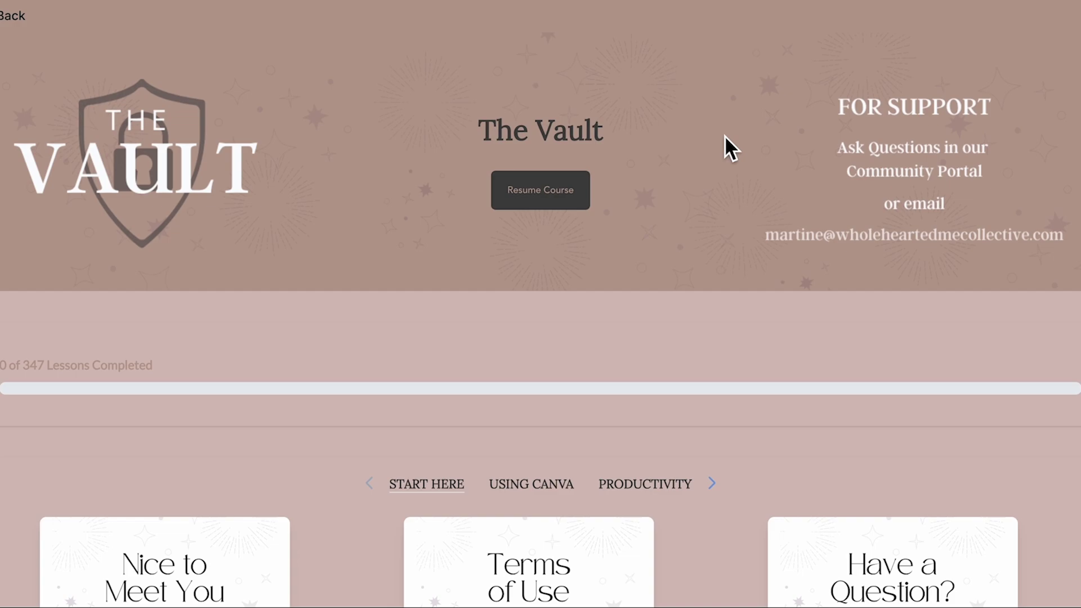
pyautogui.scroll(-1, 730, 147)
pyautogui.scroll(-1, 730, 148)
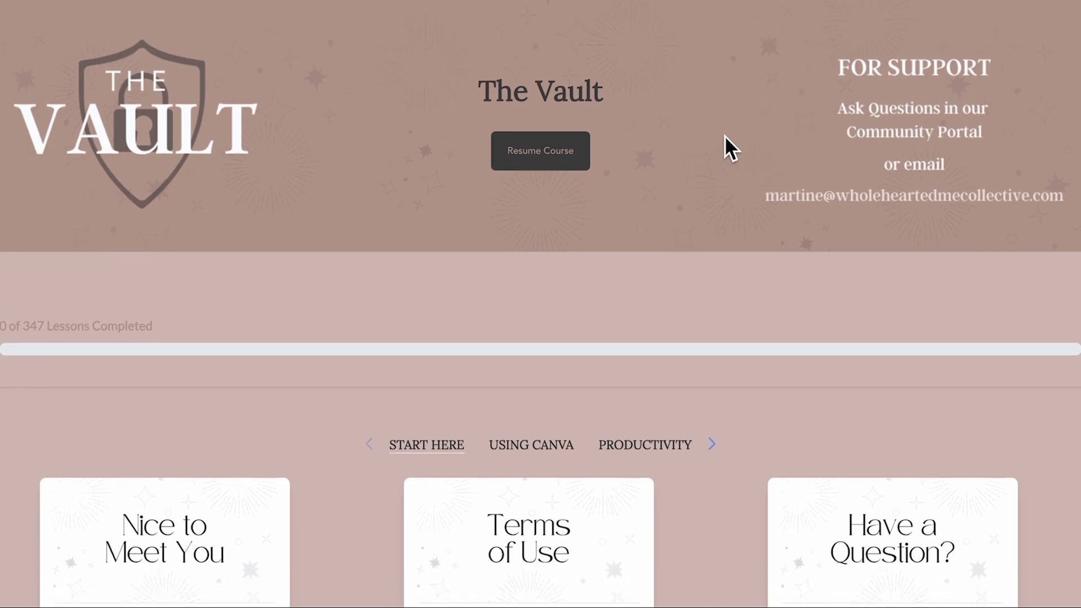
pyautogui.scroll(-1, 730, 148)
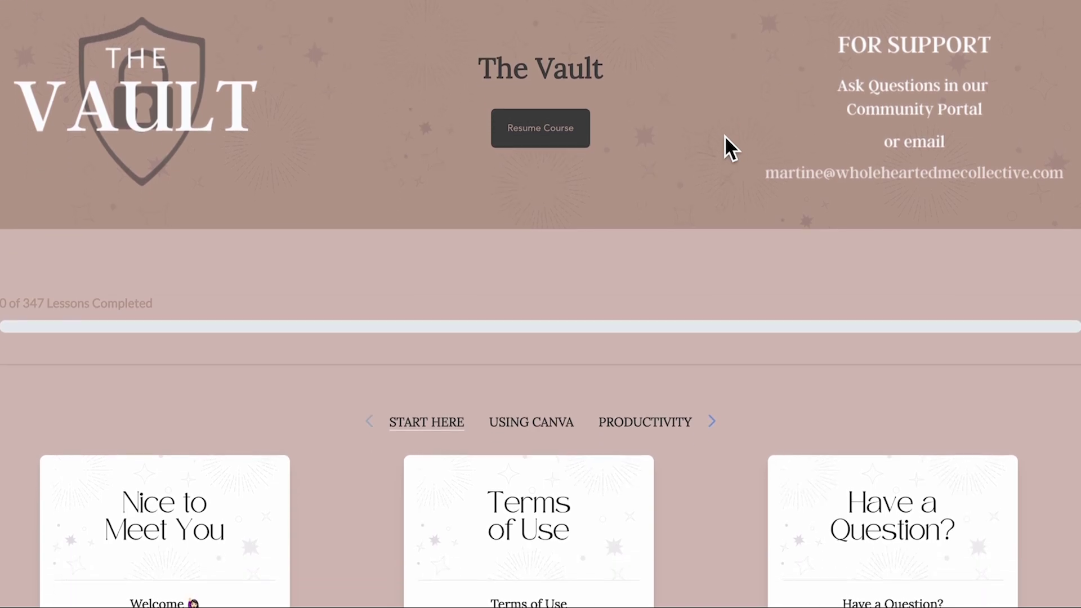
pyautogui.scroll(2, 731, 148)
pyautogui.scroll(-1, 731, 148)
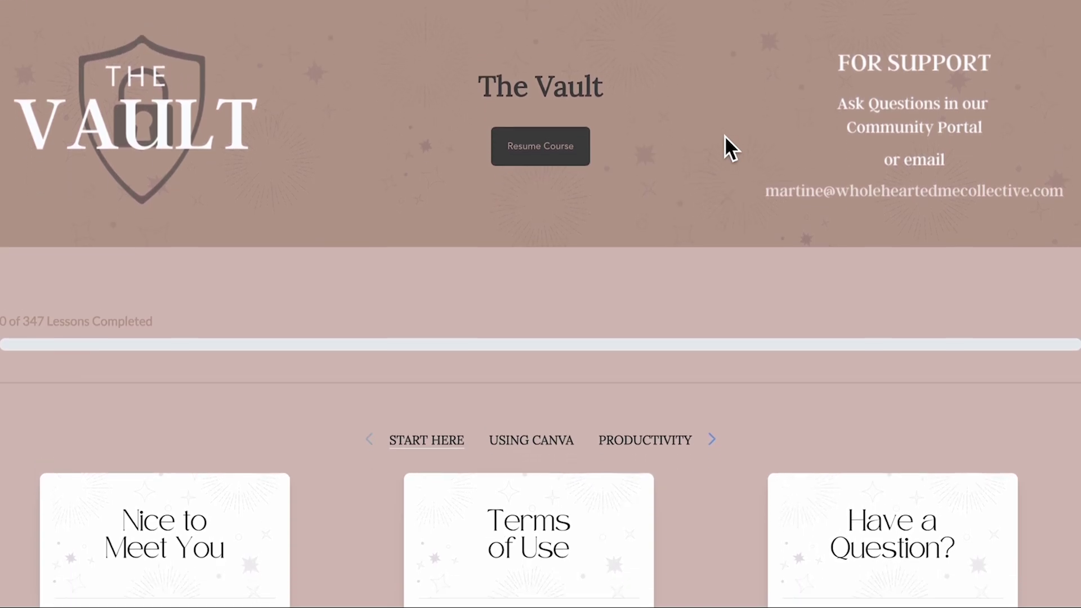
pyautogui.scroll(-3, 730, 148)
pyautogui.scroll(-2, 731, 148)
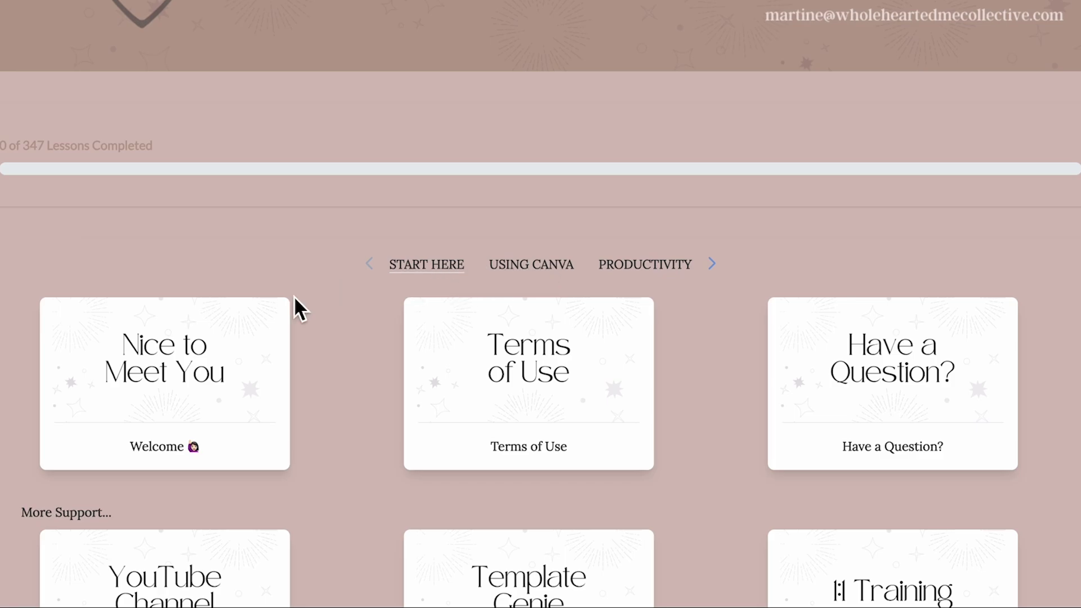
pyautogui.scroll(-3, 400, 369)
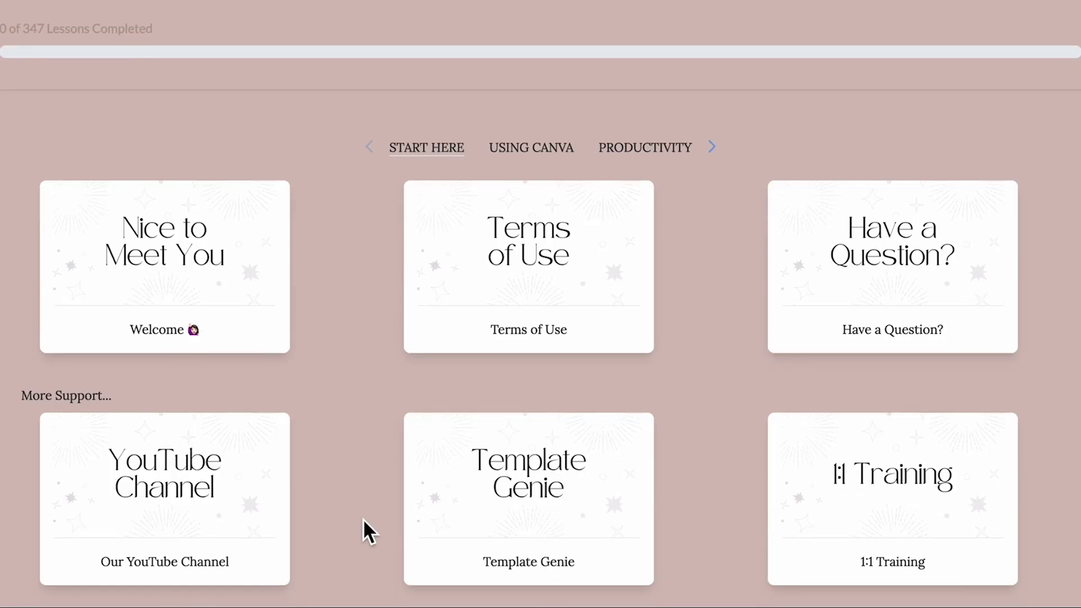
pyautogui.scroll(1, 690, 287)
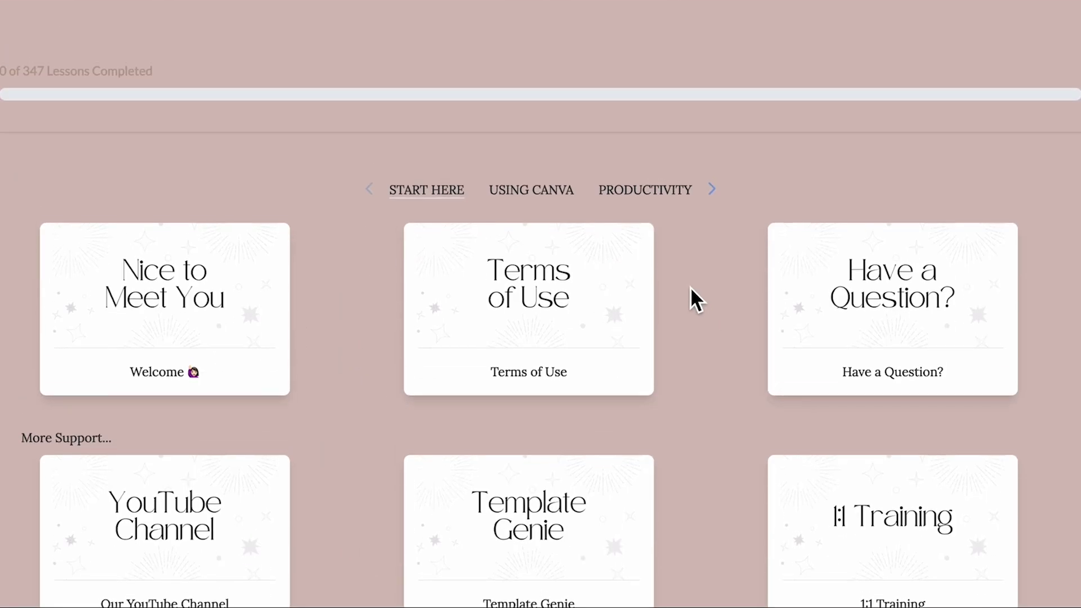
pyautogui.click(545, 191)
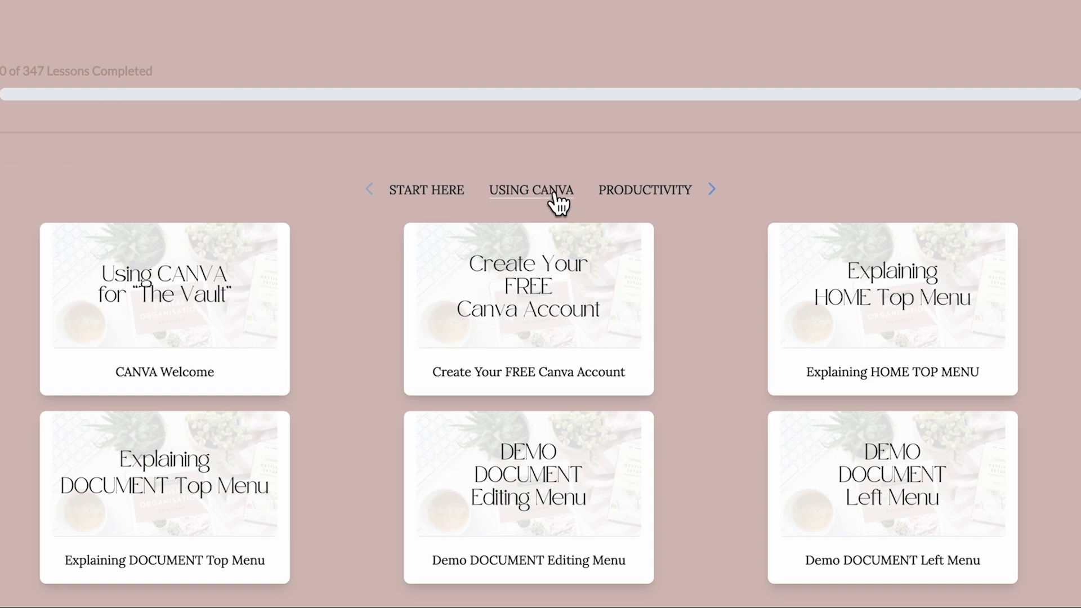
# Shift the category tabs right and select Productivity, showing Eisenhower Matrix and Delegation Tracker.
pyautogui.click(712, 190)
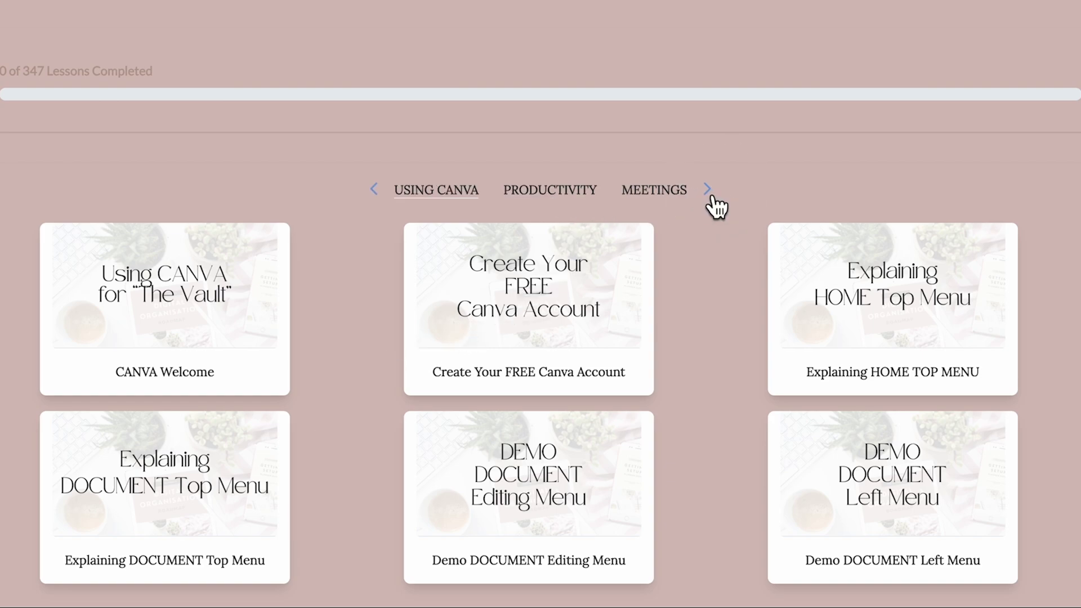
pyautogui.click(586, 203)
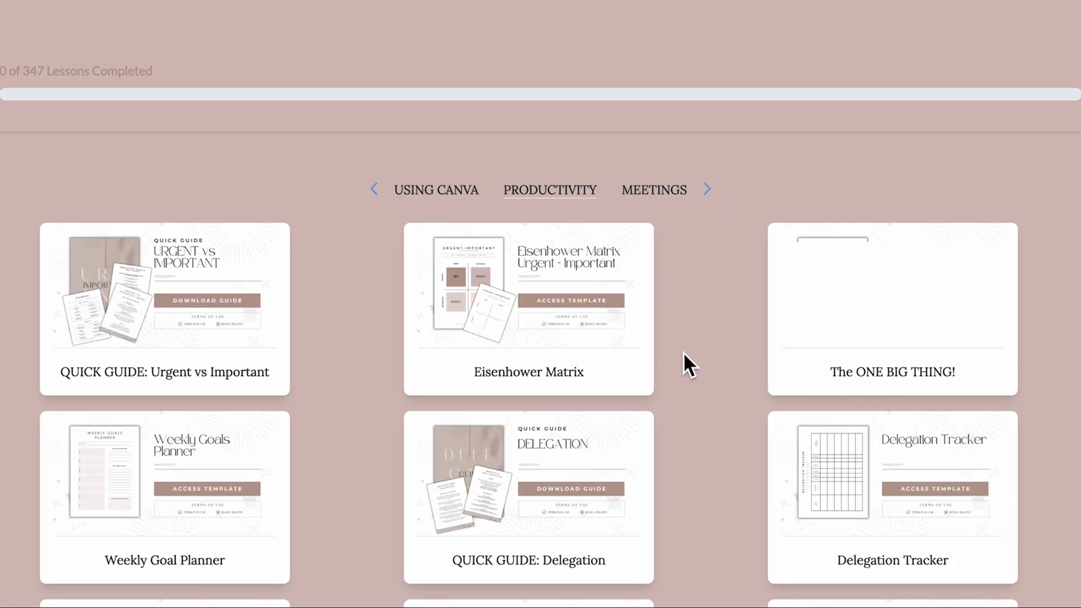
pyautogui.scroll(-3, 683, 352)
pyautogui.scroll(3, 683, 353)
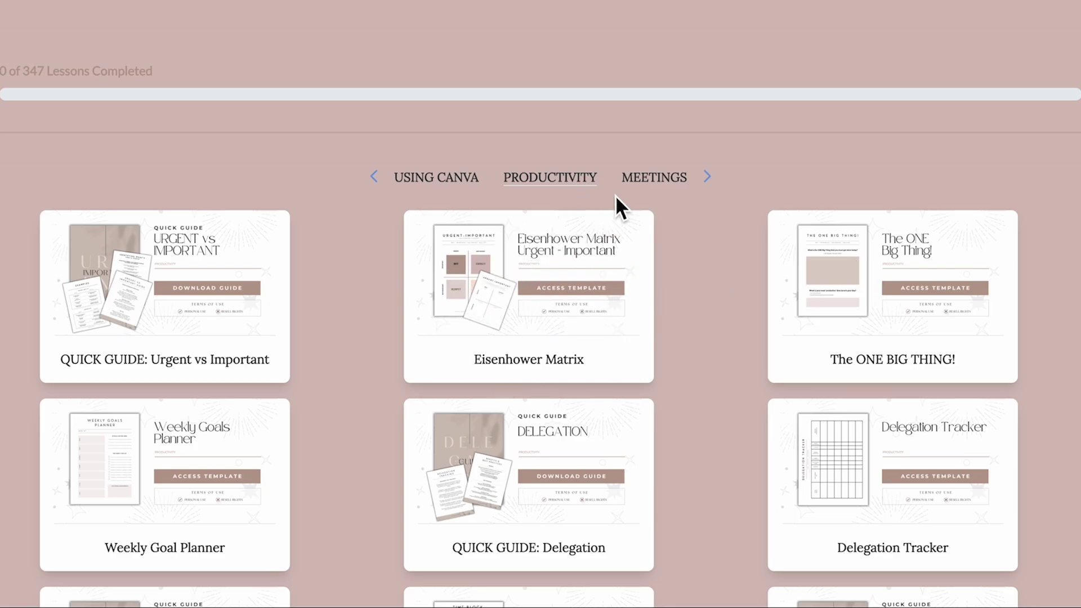
# Browse The Vault's Meetings, Clients and Planning template categories in turn.
pyautogui.click(654, 178)
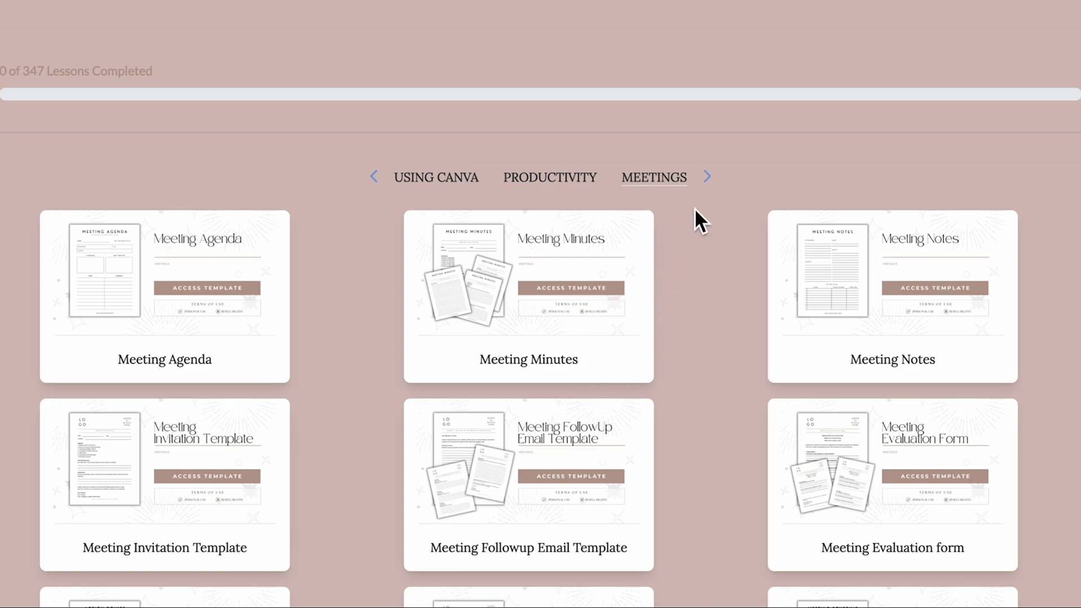
pyautogui.click(708, 178)
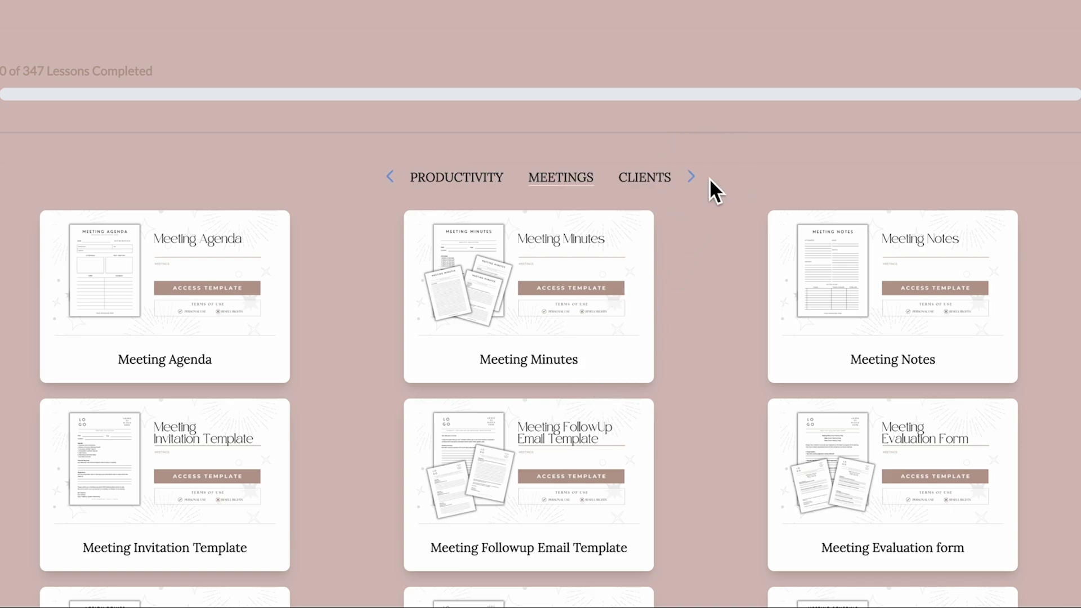
pyautogui.click(655, 185)
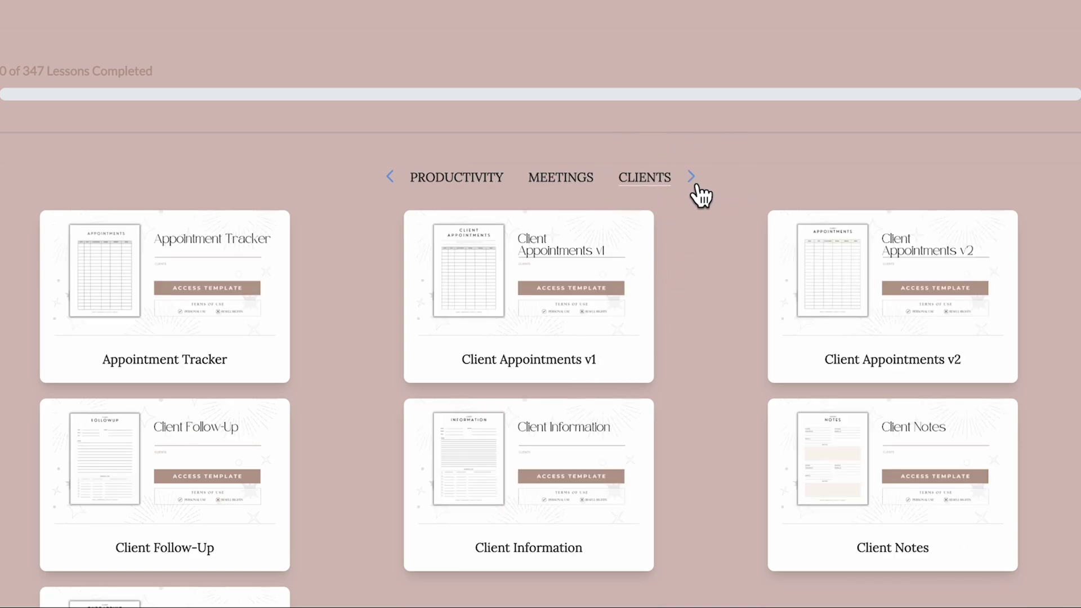
pyautogui.click(691, 178)
pyautogui.click(630, 180)
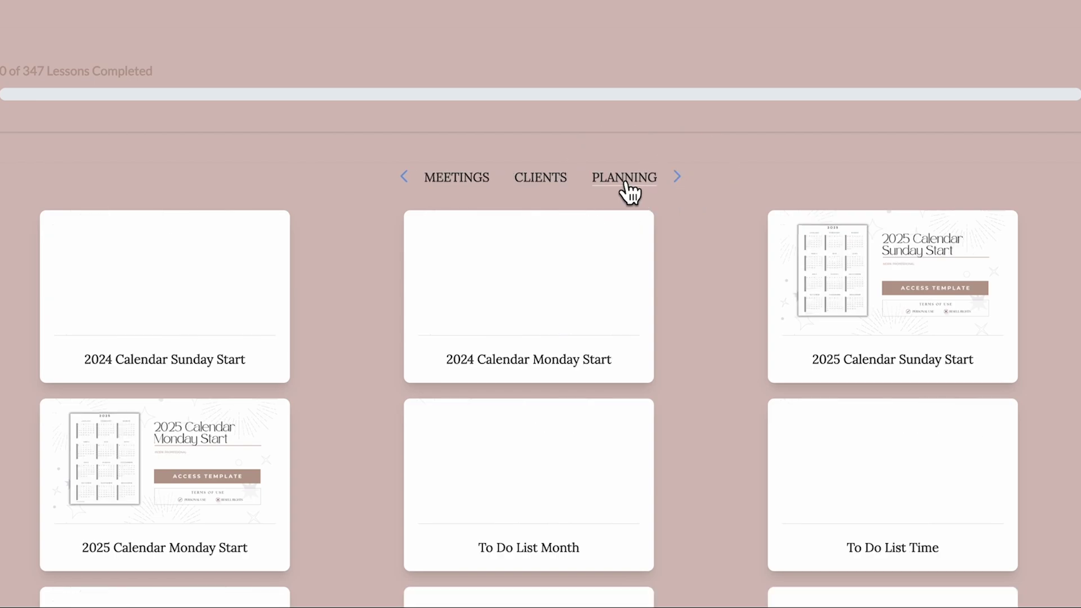
# Continue to the Projects templates, then the Strategy visual-planning templates like Affinity Mindmap.
pyautogui.click(679, 177)
pyautogui.click(625, 178)
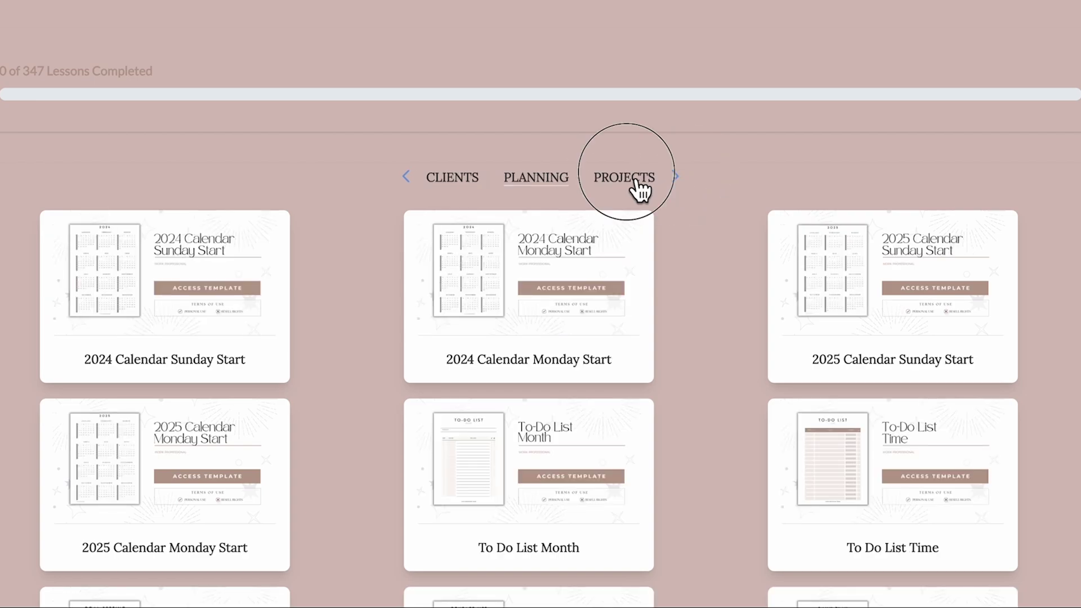
pyautogui.click(676, 177)
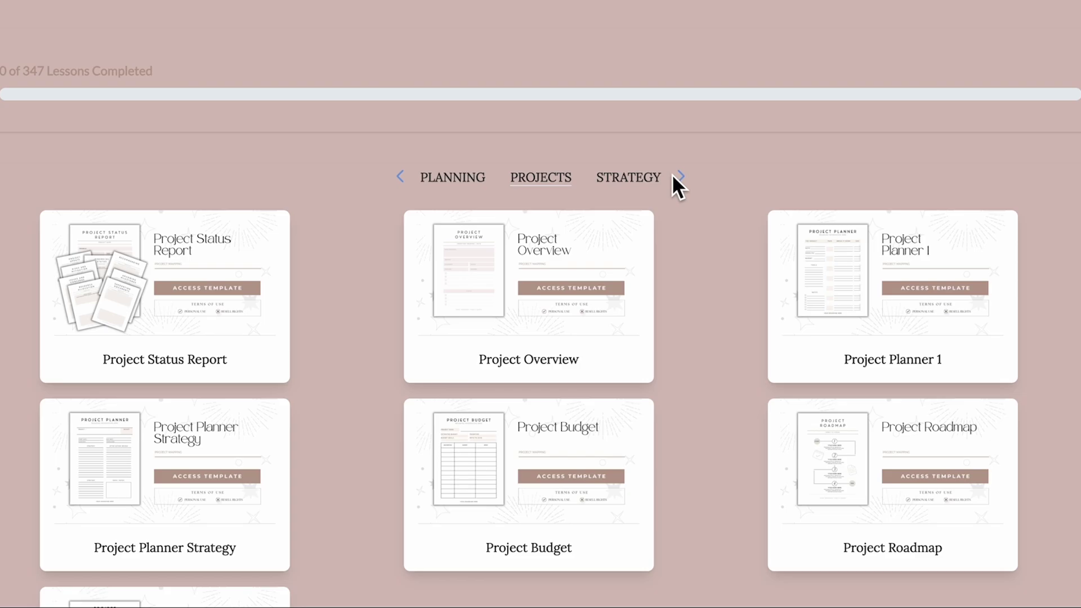
pyautogui.click(630, 180)
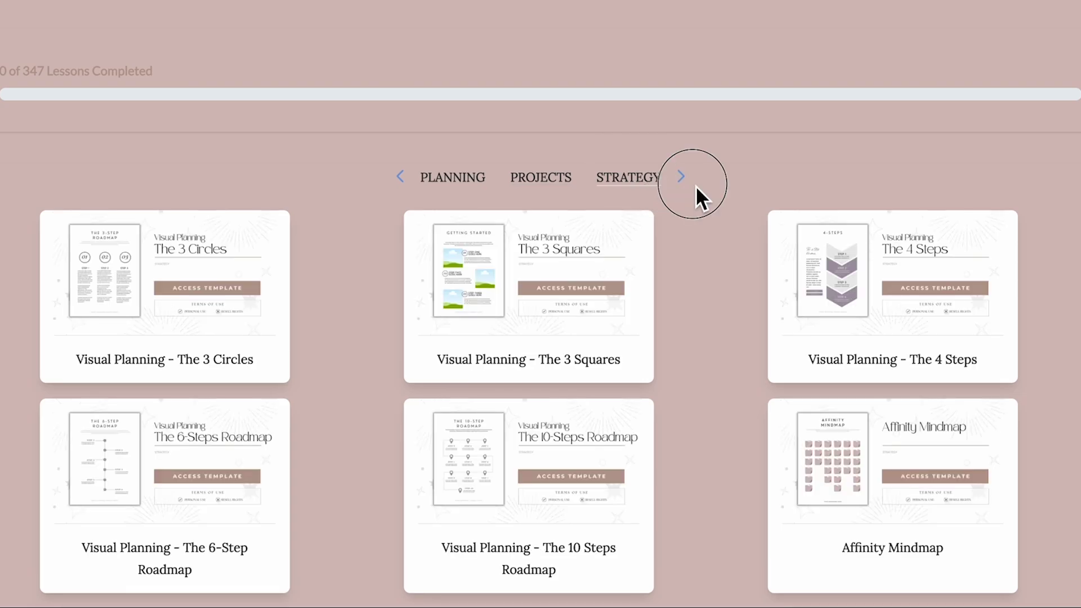
pyautogui.click(683, 177)
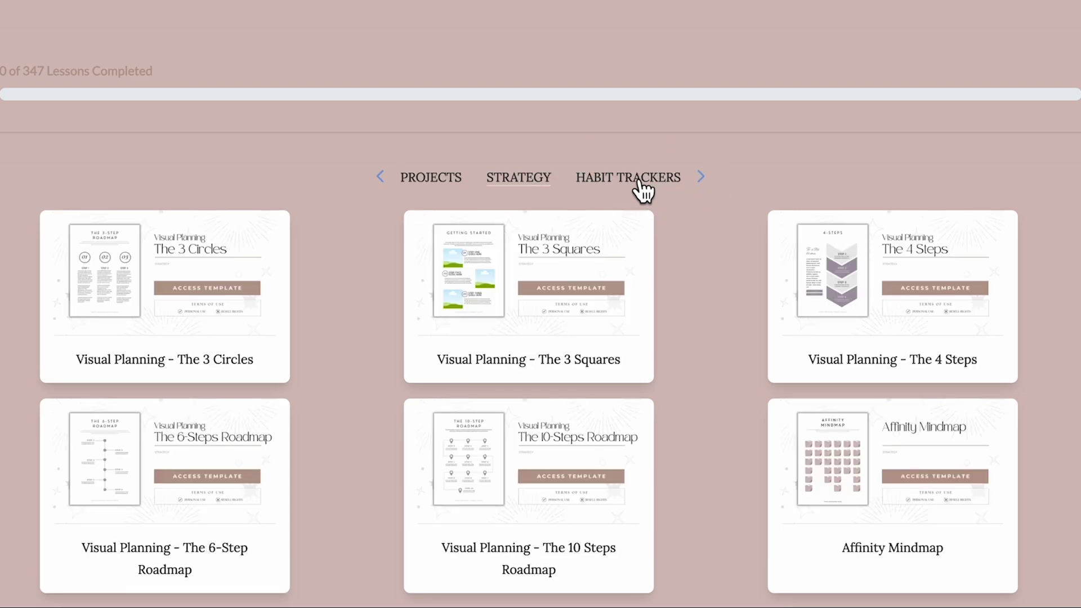
# Go from Habit Trackers to Business Graphics, with Starting a Business and Target Market templates.
pyautogui.click(642, 178)
pyautogui.scroll(-3, 706, 350)
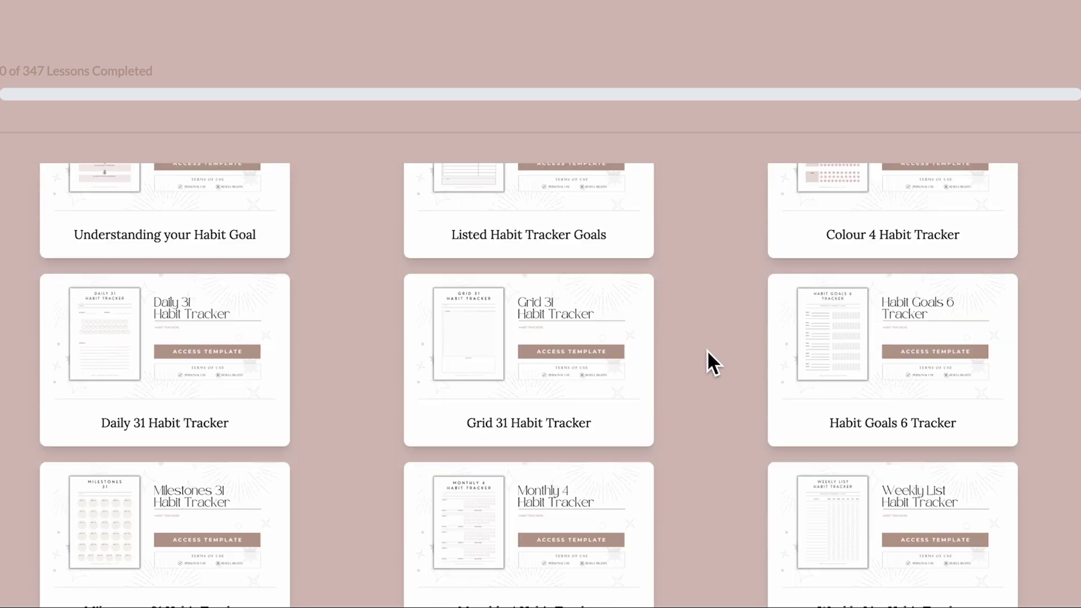
pyautogui.scroll(-1, 706, 350)
pyautogui.scroll(5, 707, 349)
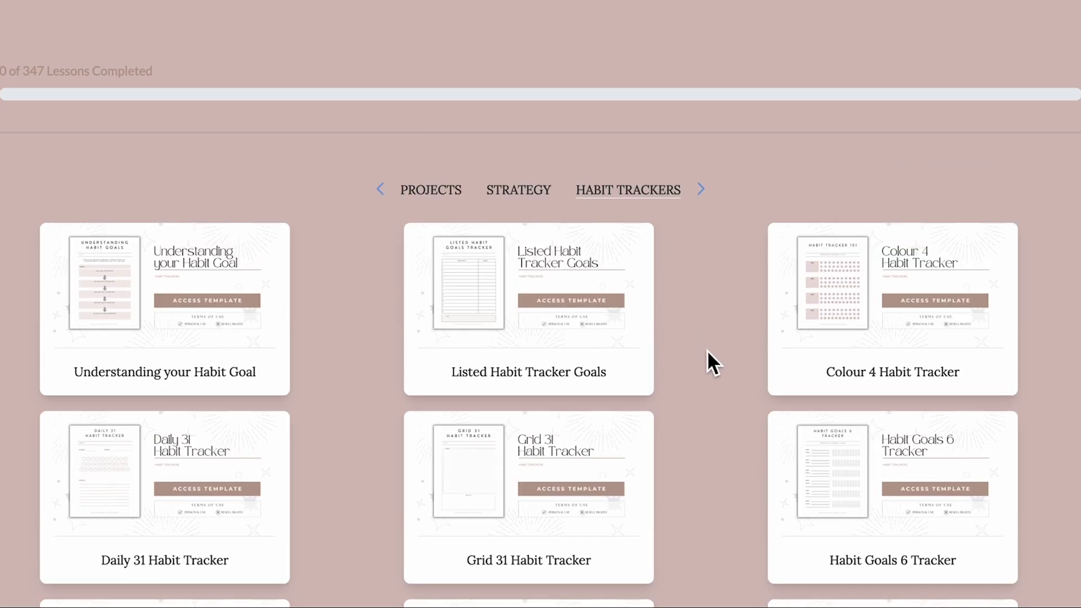
pyautogui.click(700, 189)
pyautogui.click(686, 195)
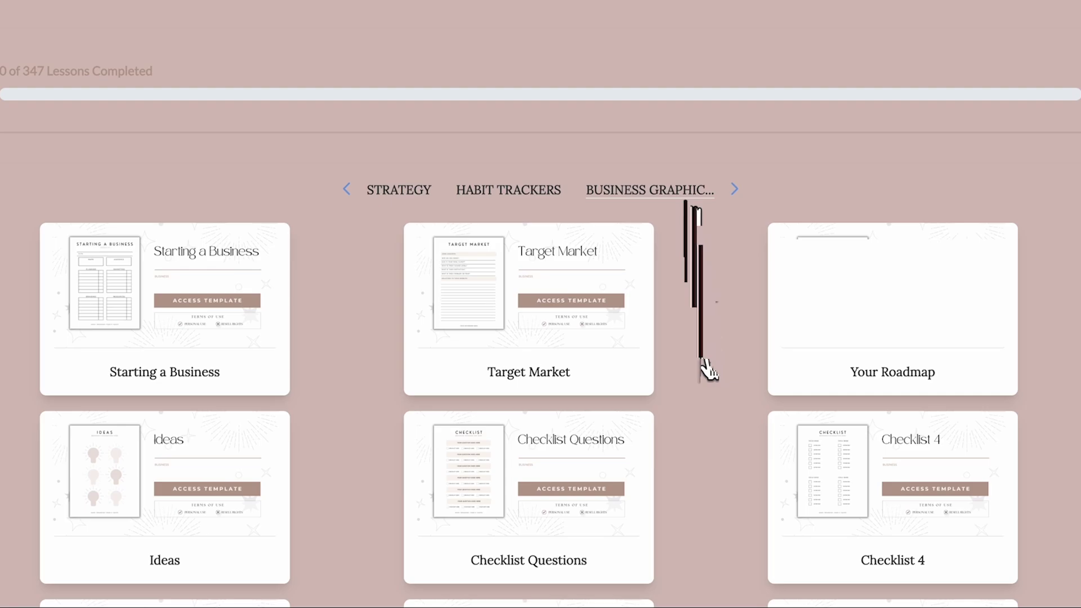
pyautogui.scroll(-1, 752, 358)
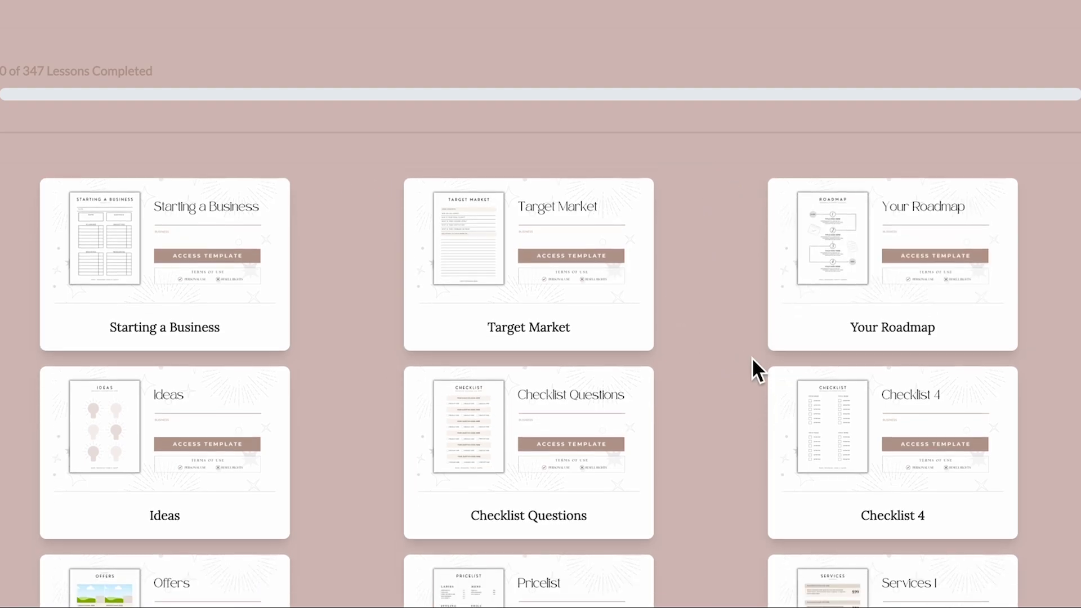
pyautogui.scroll(1, 752, 358)
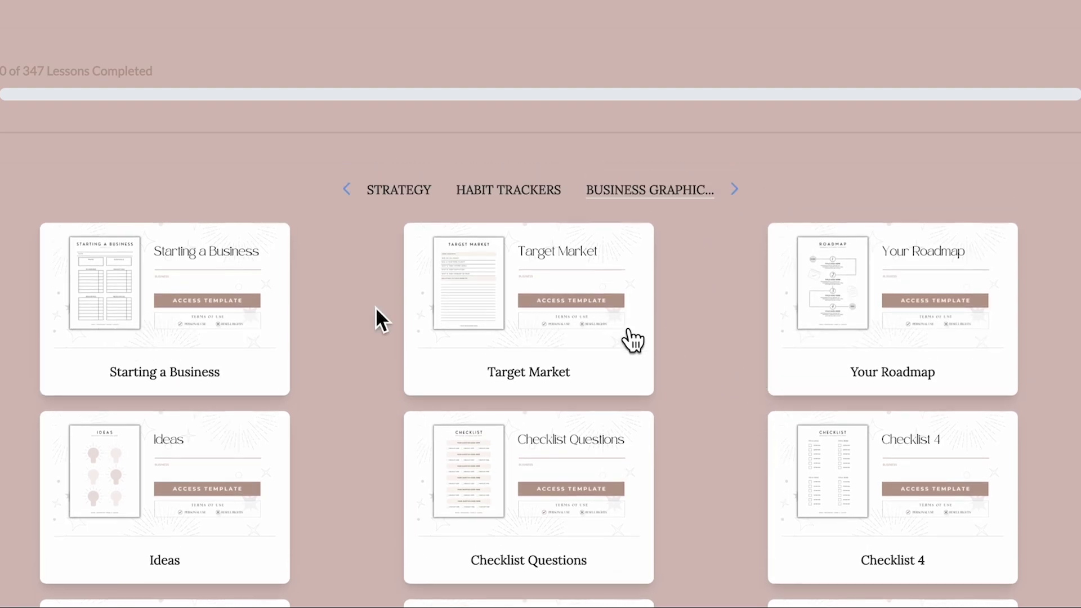
pyautogui.scroll(-3, 633, 340)
pyautogui.scroll(-2, 633, 340)
pyautogui.scroll(3, 632, 340)
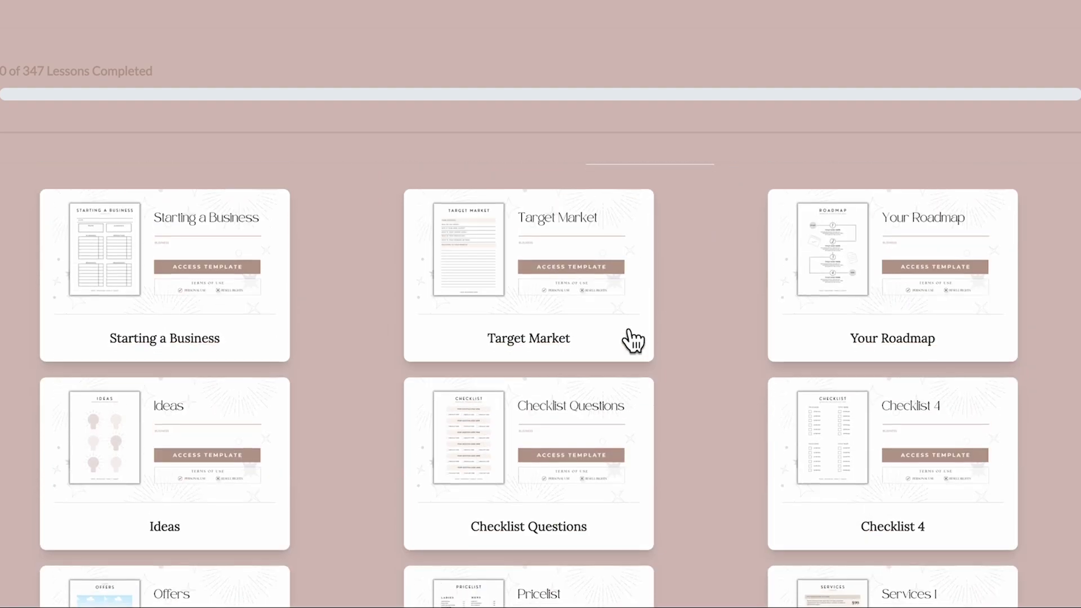
pyautogui.scroll(-3, 633, 340)
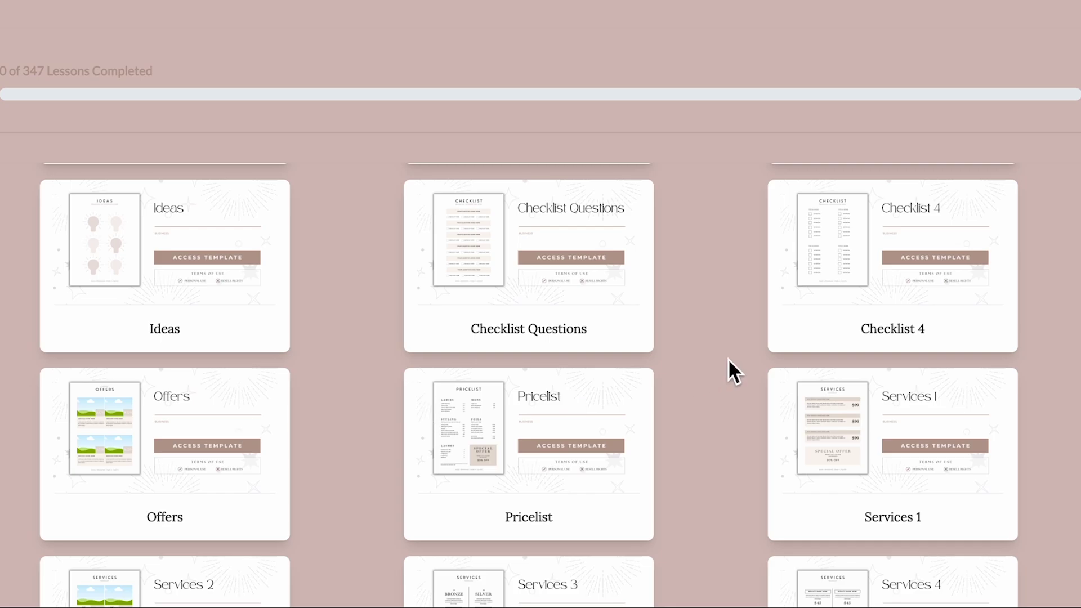
pyautogui.scroll(3, 728, 359)
# Step through The Vault's Sales, Marketing and Social Media template categories.
pyautogui.click(734, 189)
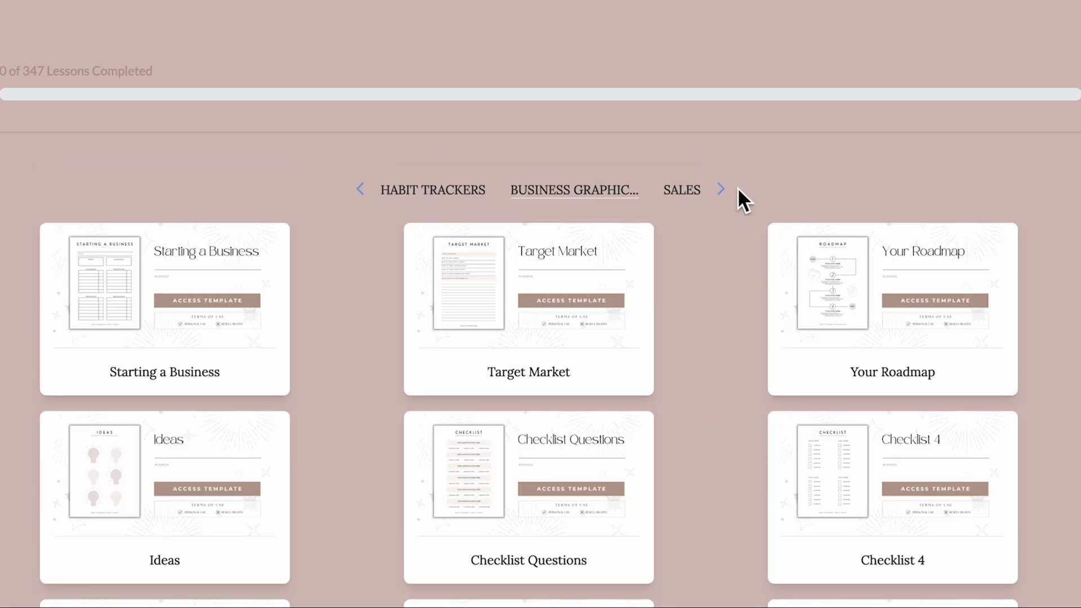
pyautogui.click(686, 191)
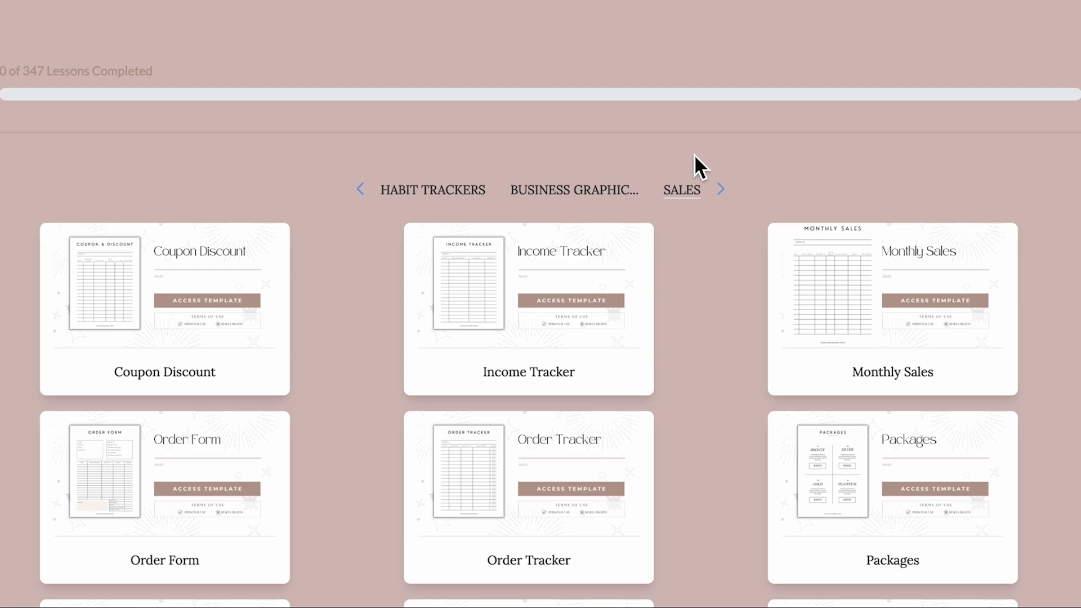
pyautogui.click(721, 190)
pyautogui.click(667, 193)
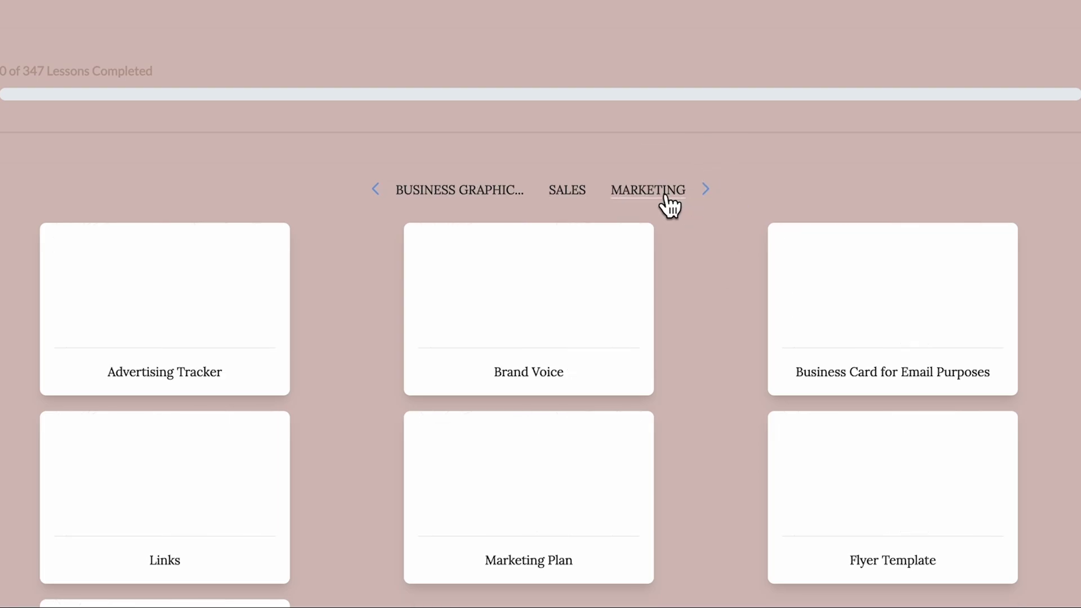
pyautogui.scroll(-1, 692, 422)
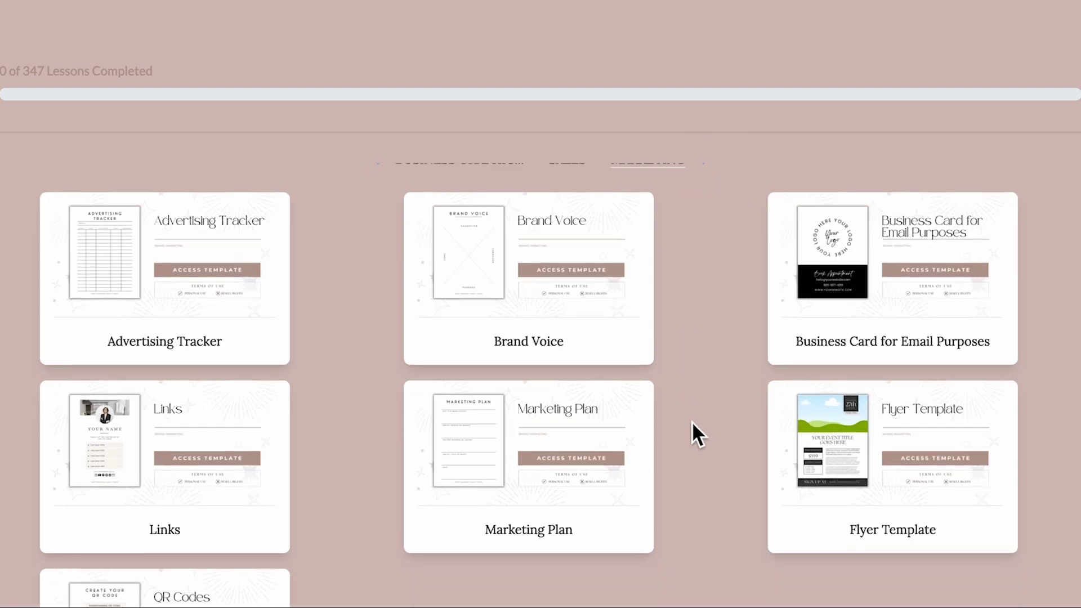
pyautogui.scroll(1, 692, 422)
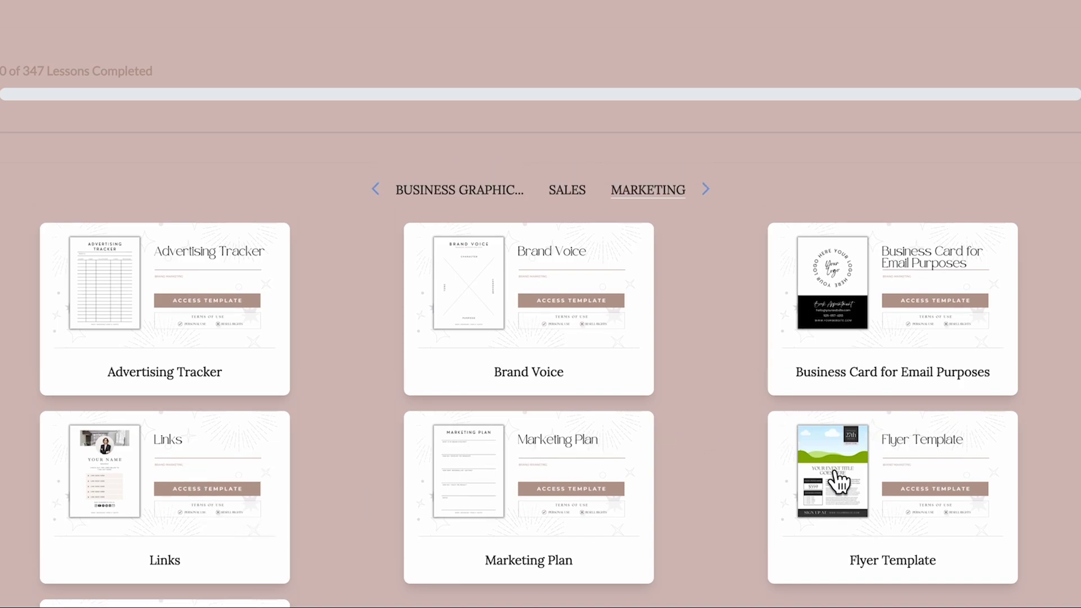
pyautogui.click(709, 194)
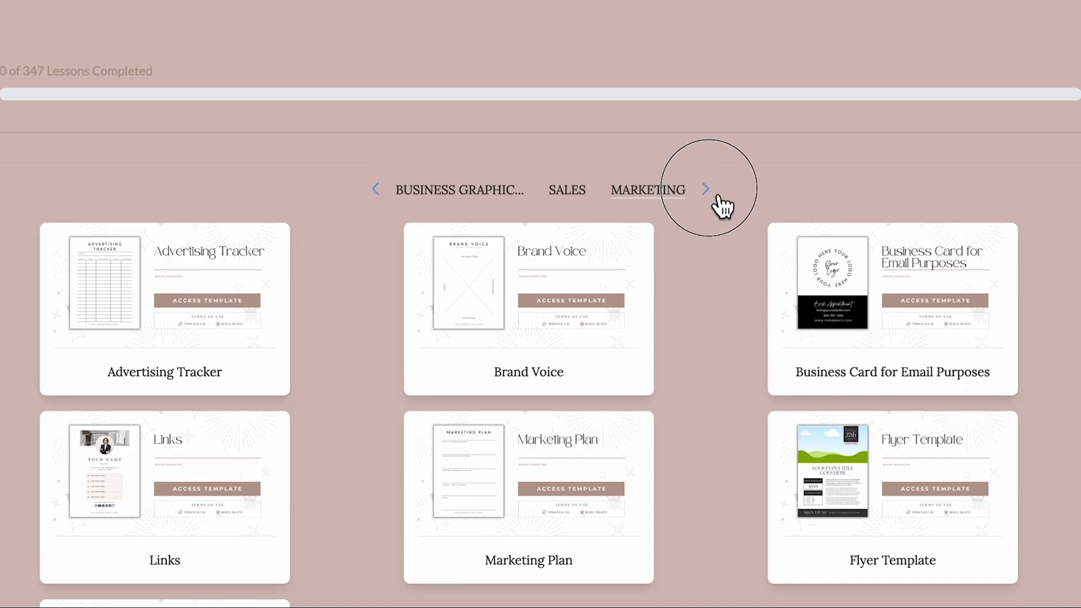
pyautogui.click(642, 193)
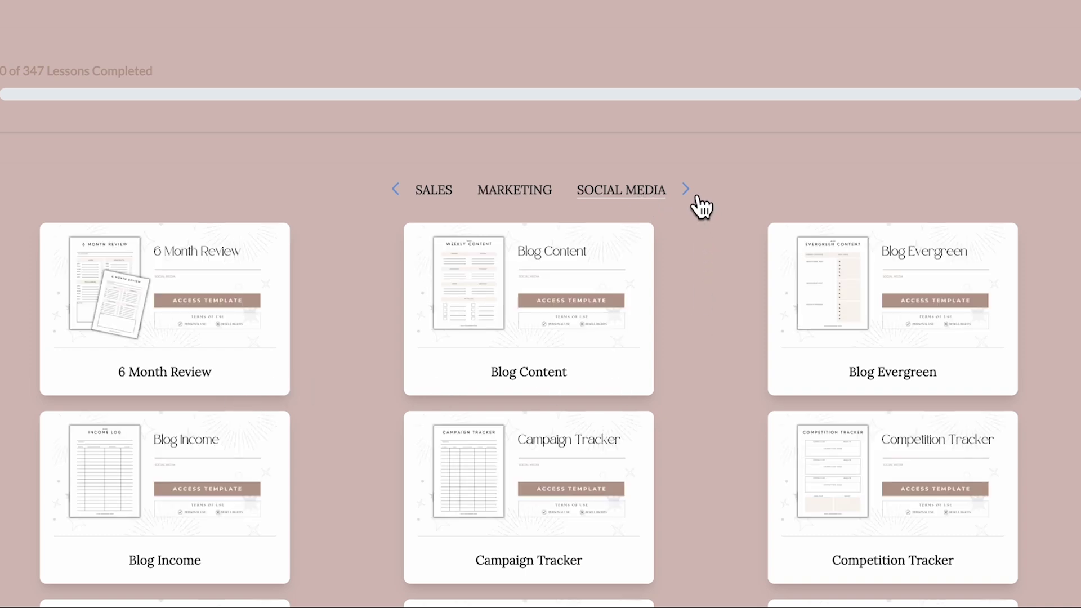
pyautogui.scroll(-2, 712, 274)
pyautogui.scroll(-2, 706, 261)
pyautogui.scroll(-2, 707, 261)
pyautogui.scroll(1, 707, 261)
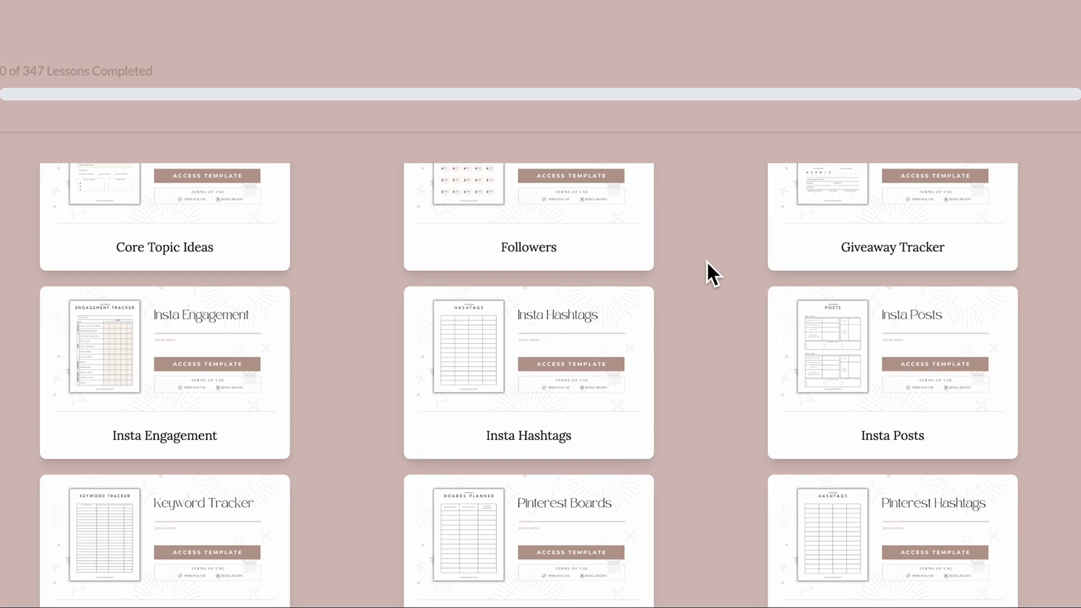
pyautogui.scroll(5, 707, 262)
# Continue through Menu's / Recipes, Wellness and Fitness, then move the tabs toward Notebook Covers.
pyautogui.click(686, 191)
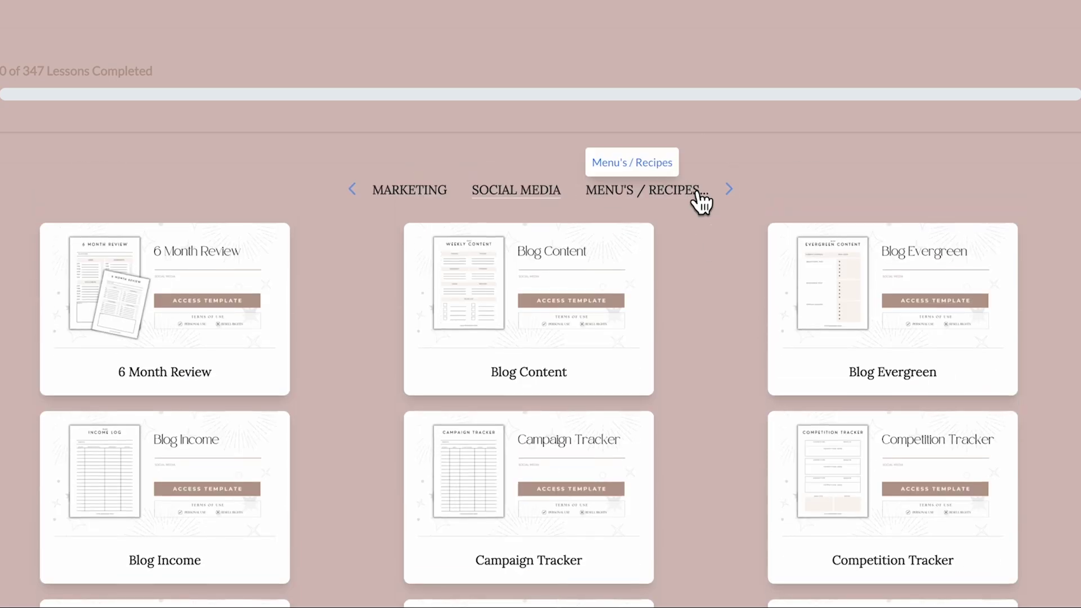
pyautogui.click(700, 196)
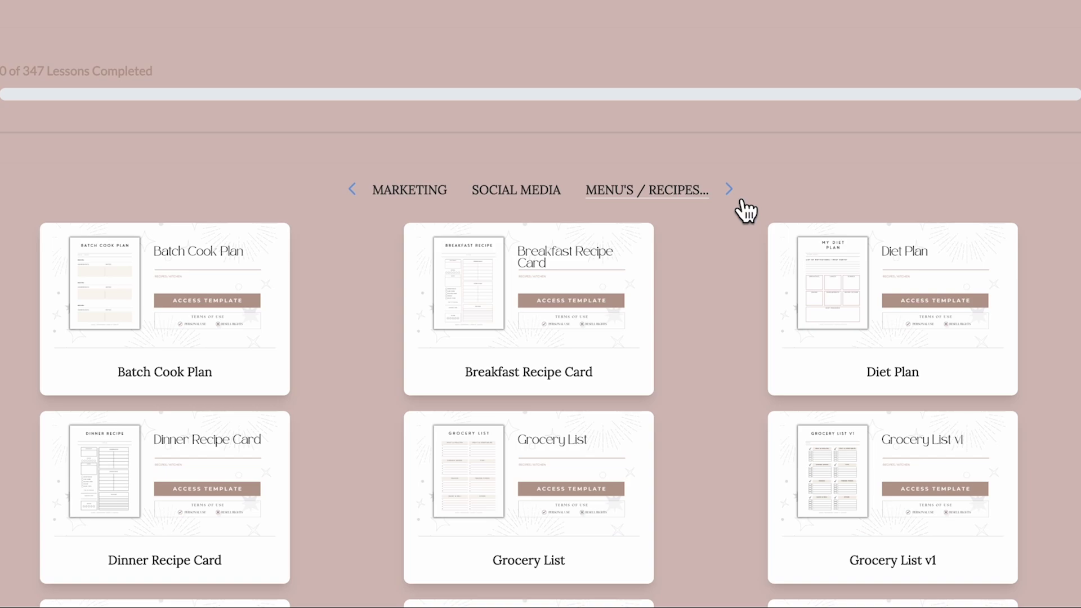
pyautogui.scroll(-5, 706, 398)
pyautogui.scroll(5, 706, 398)
pyautogui.click(729, 189)
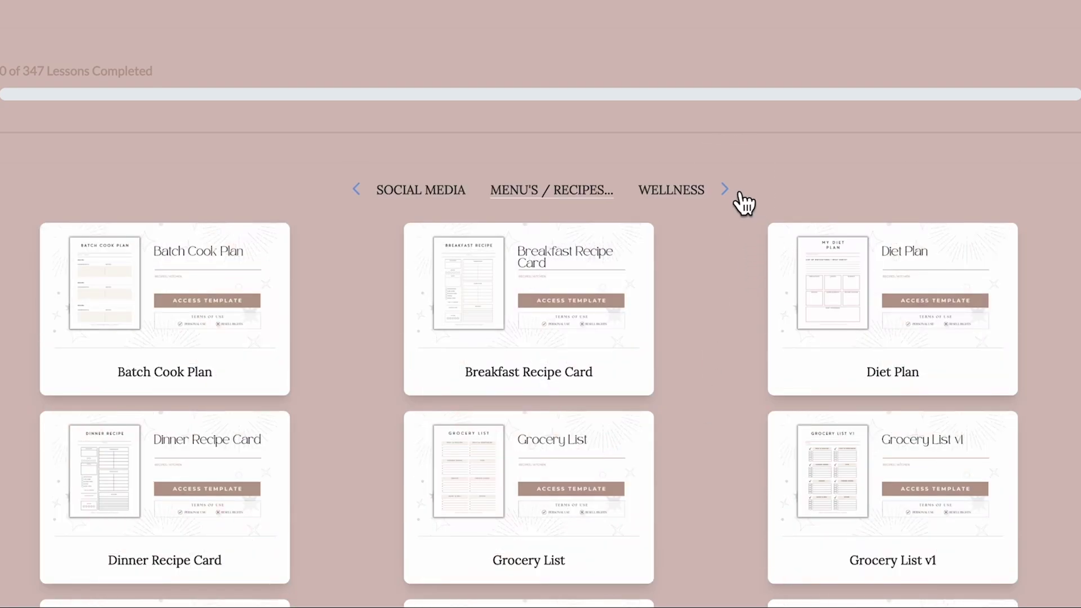
pyautogui.click(693, 193)
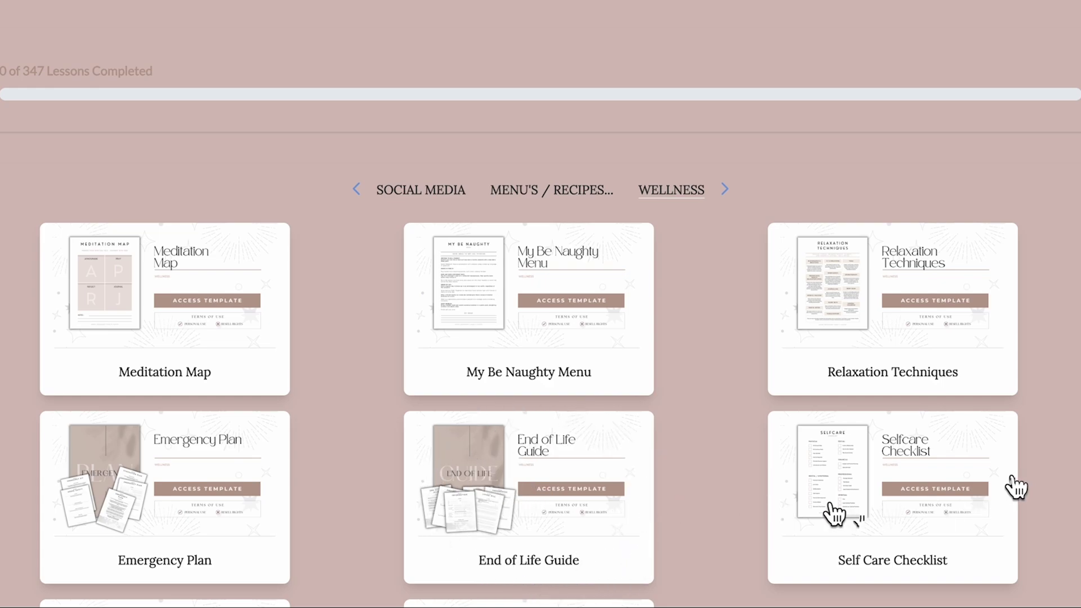
pyautogui.click(725, 189)
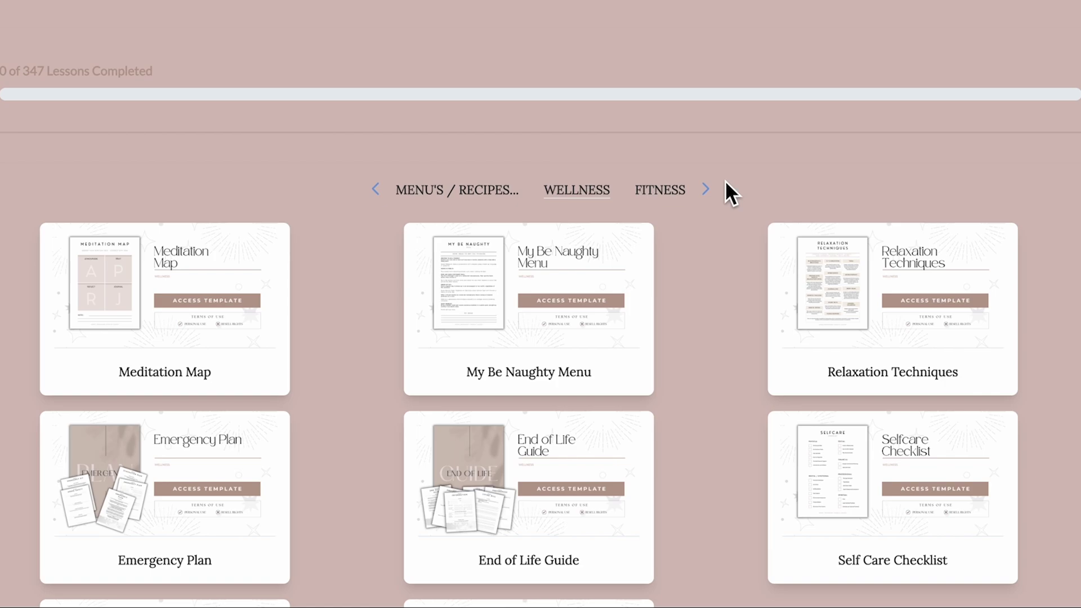
pyautogui.click(660, 189)
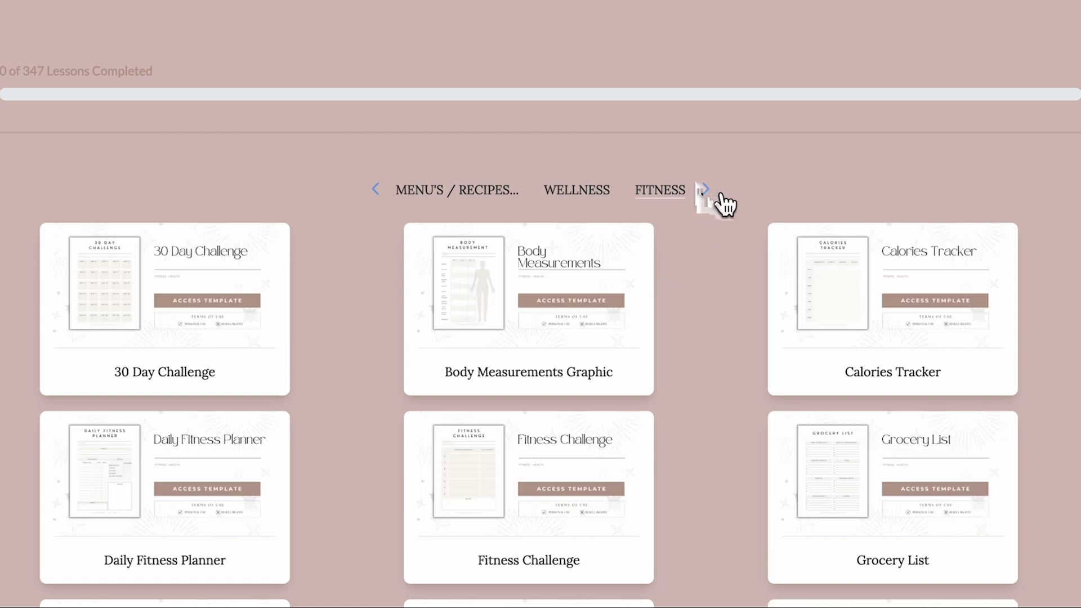
pyautogui.click(707, 190)
# Show the Notebook Covers templates, then the SleepScreen PNGs templates (Art Deco, Aspirations, Companions).
pyautogui.click(667, 203)
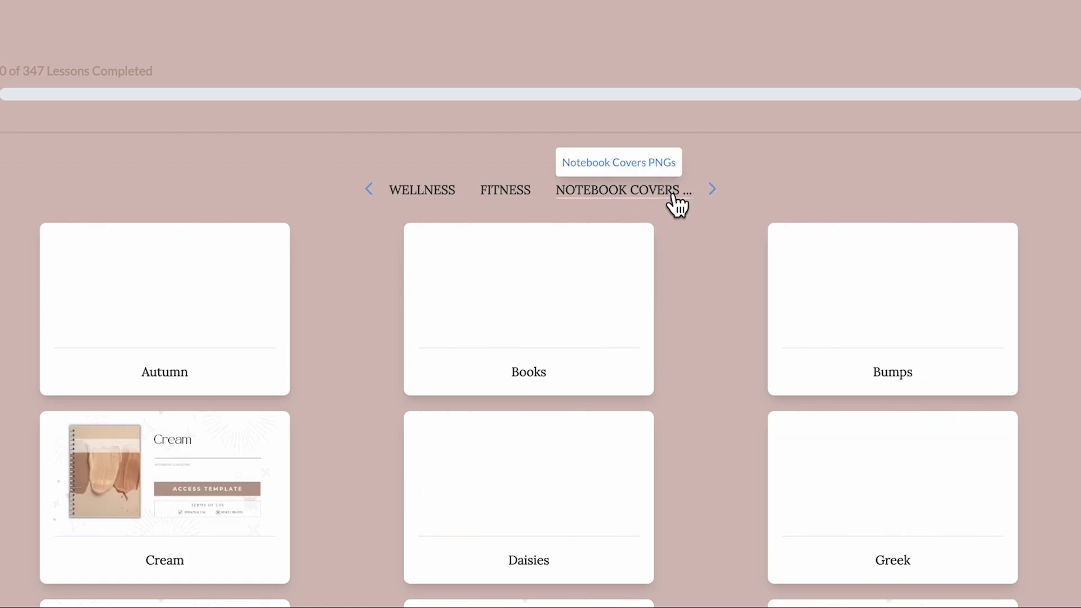
pyautogui.click(714, 191)
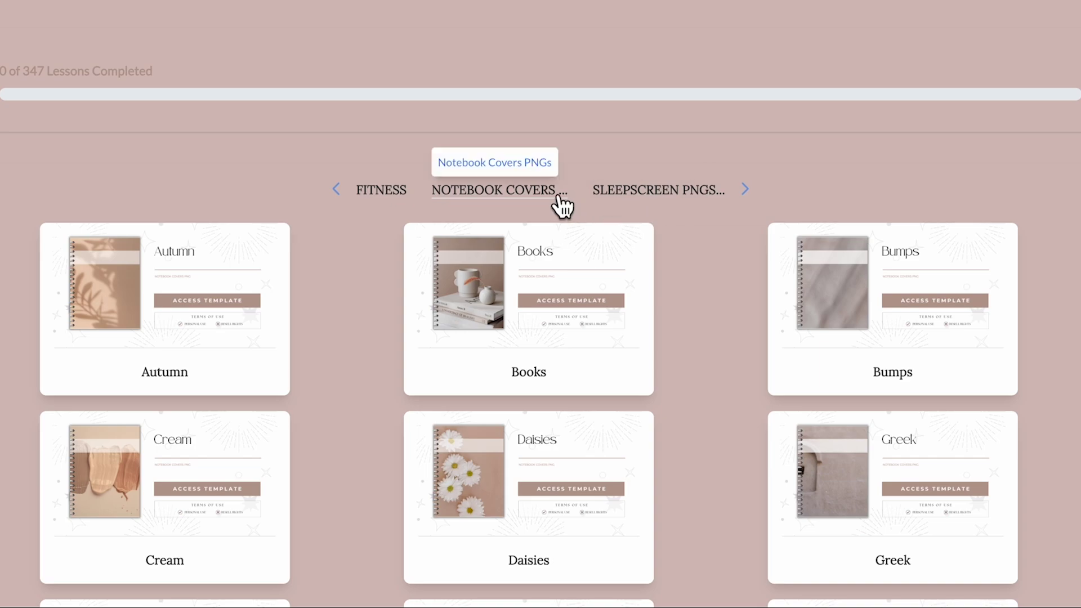
pyautogui.click(669, 196)
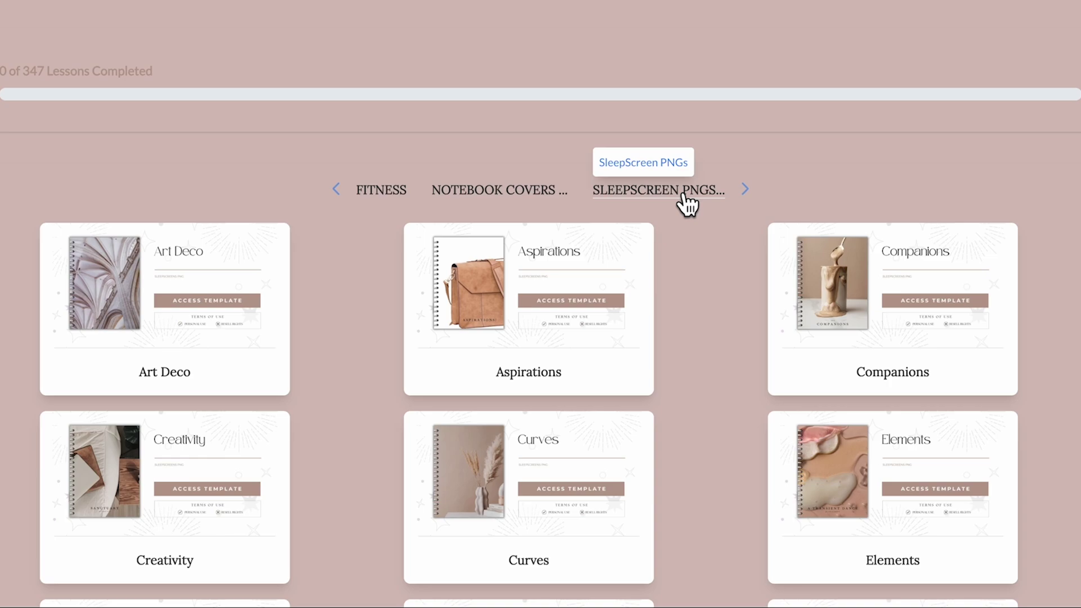
# Toggle back to Notebook Covers and return to SleepScreen PNGs, then bring Finance and Travel categories into view.
pyautogui.click(521, 197)
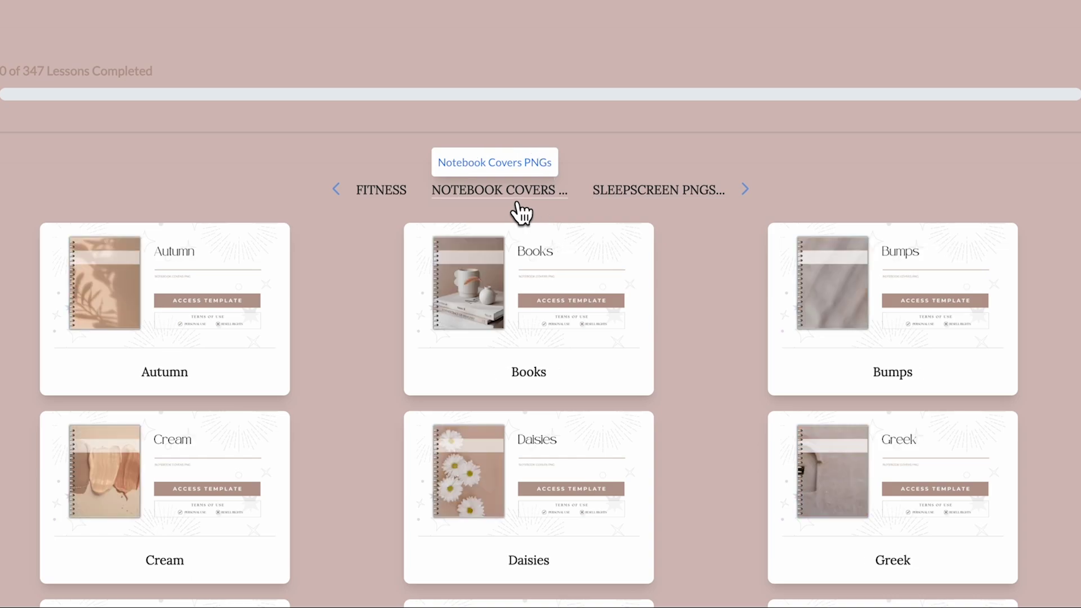
pyautogui.click(651, 196)
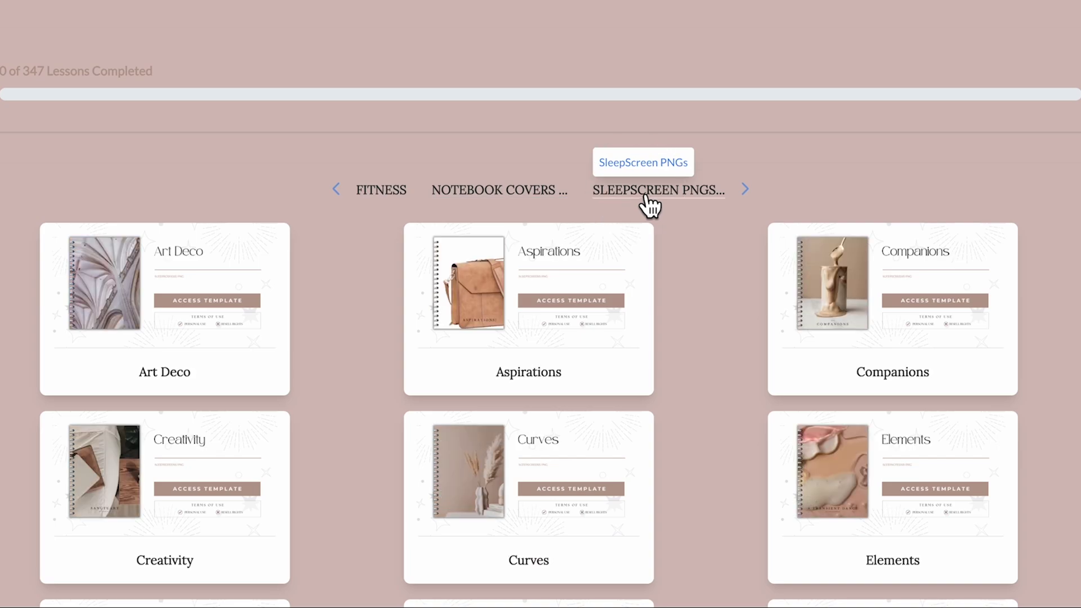
pyautogui.click(745, 189)
pyautogui.click(745, 188)
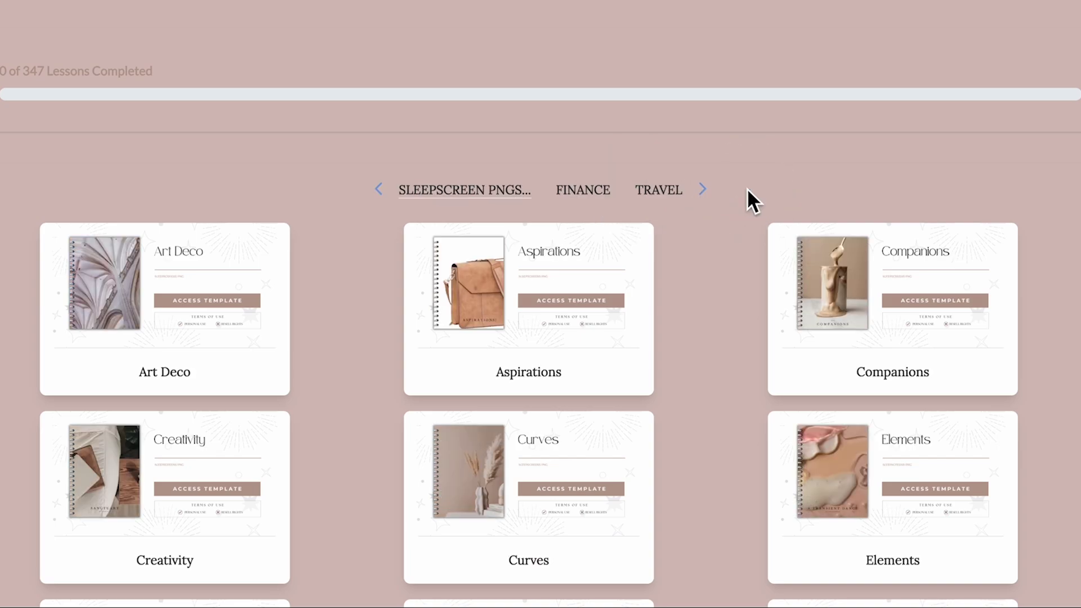
# Browse Finance and Travel templates, then show Journalling templates like Gratitude, Mood and Mindfulness.
pyautogui.click(583, 189)
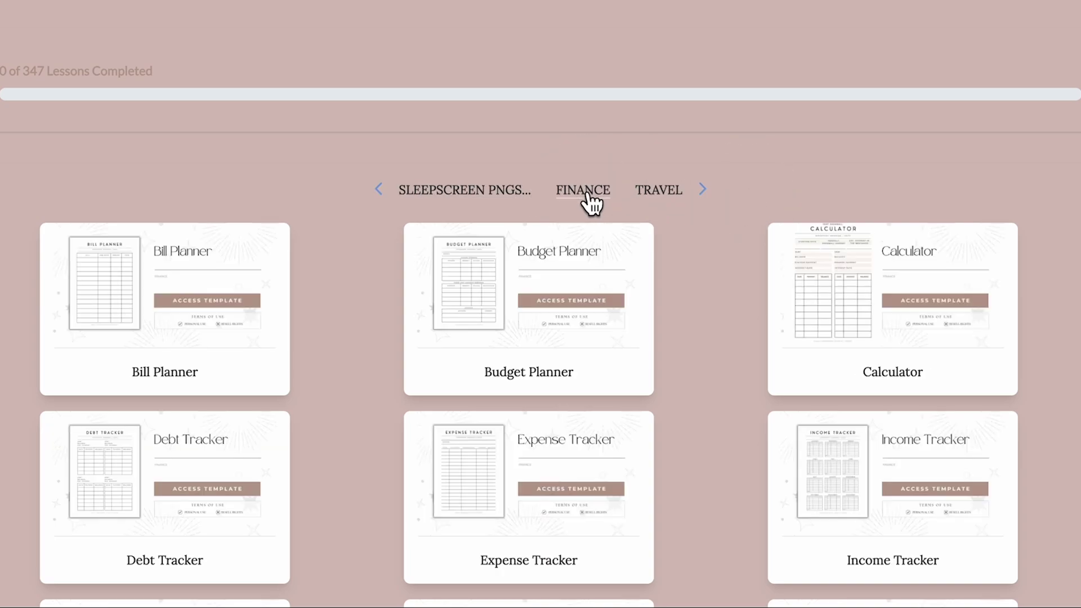
pyautogui.scroll(-3, 668, 291)
pyautogui.scroll(3, 668, 292)
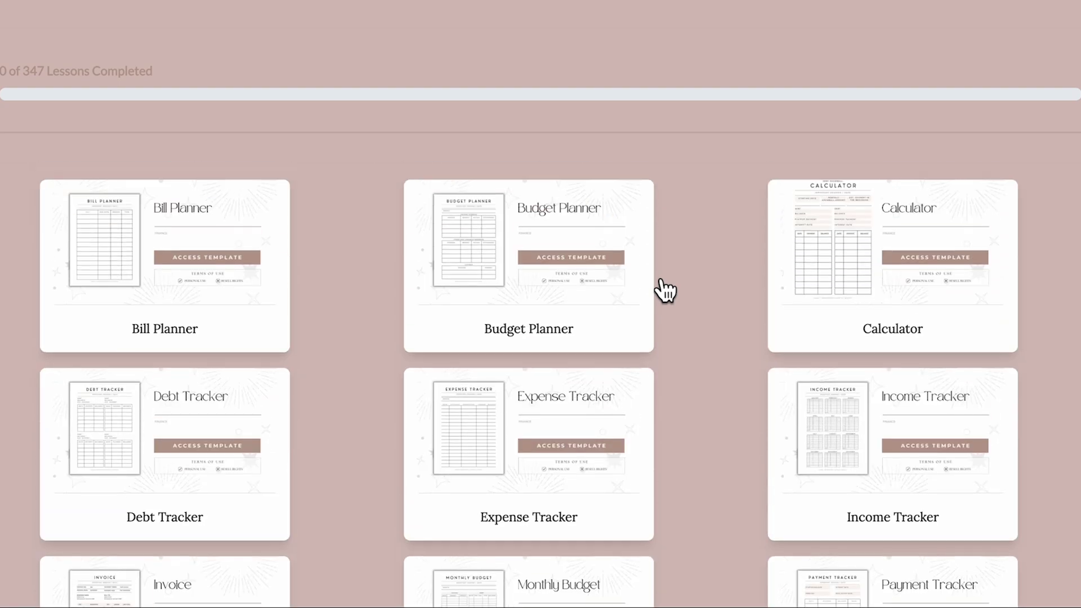
pyautogui.click(660, 189)
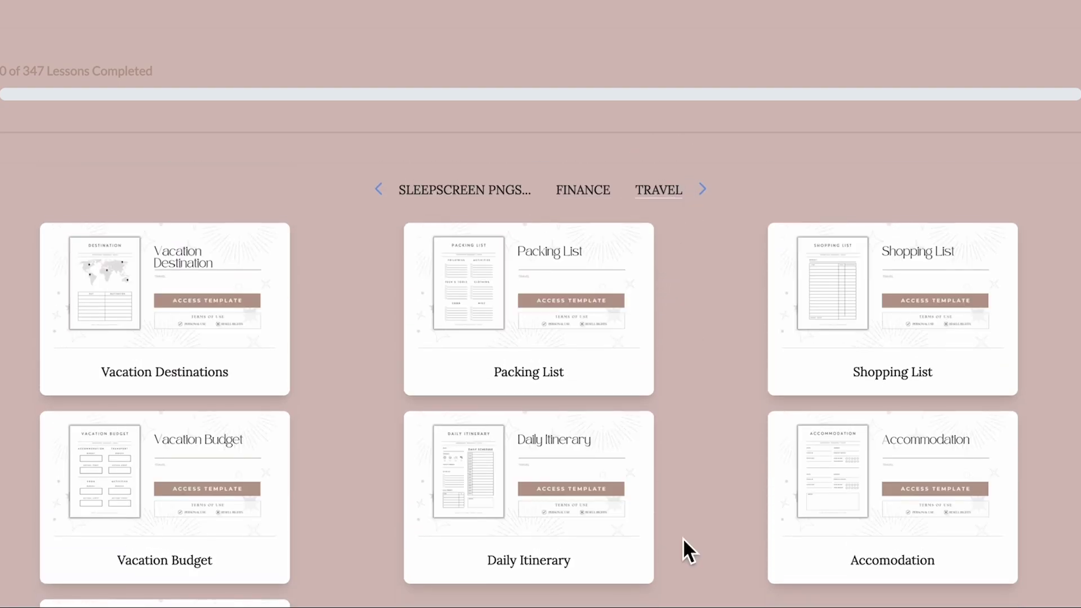
pyautogui.scroll(-1, 682, 538)
pyautogui.scroll(1, 683, 538)
pyautogui.click(703, 190)
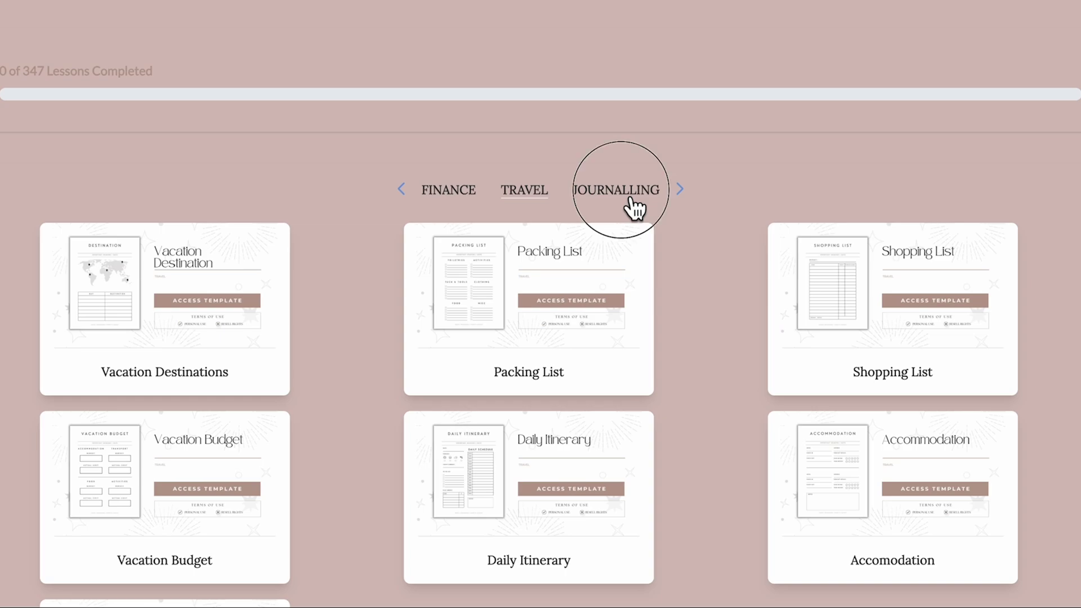
pyautogui.click(635, 203)
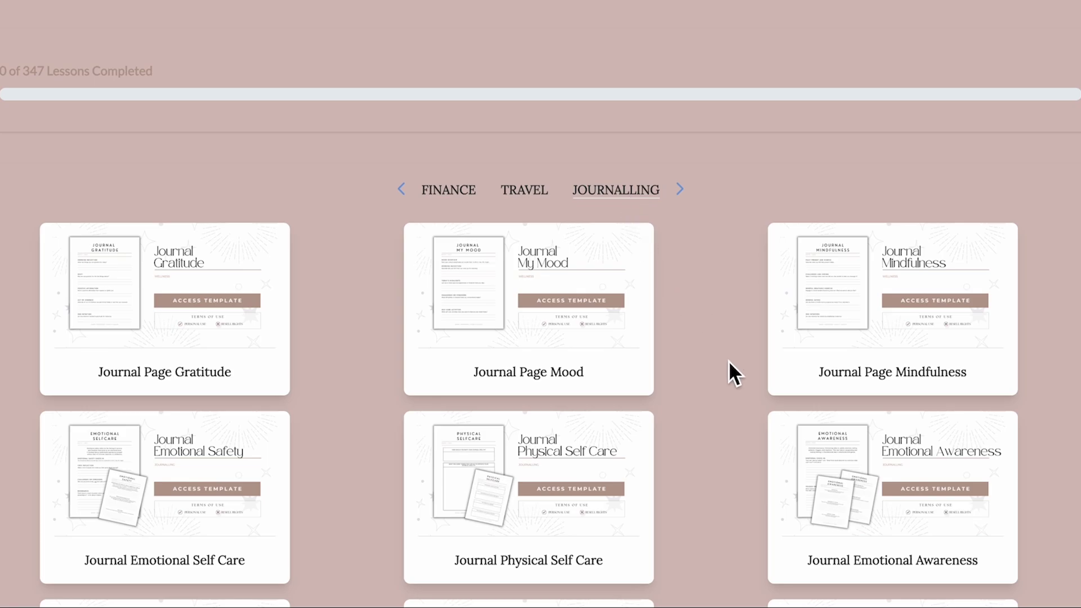
pyautogui.scroll(-2, 728, 361)
pyautogui.scroll(-2, 729, 361)
pyautogui.scroll(3, 728, 361)
pyautogui.click(681, 189)
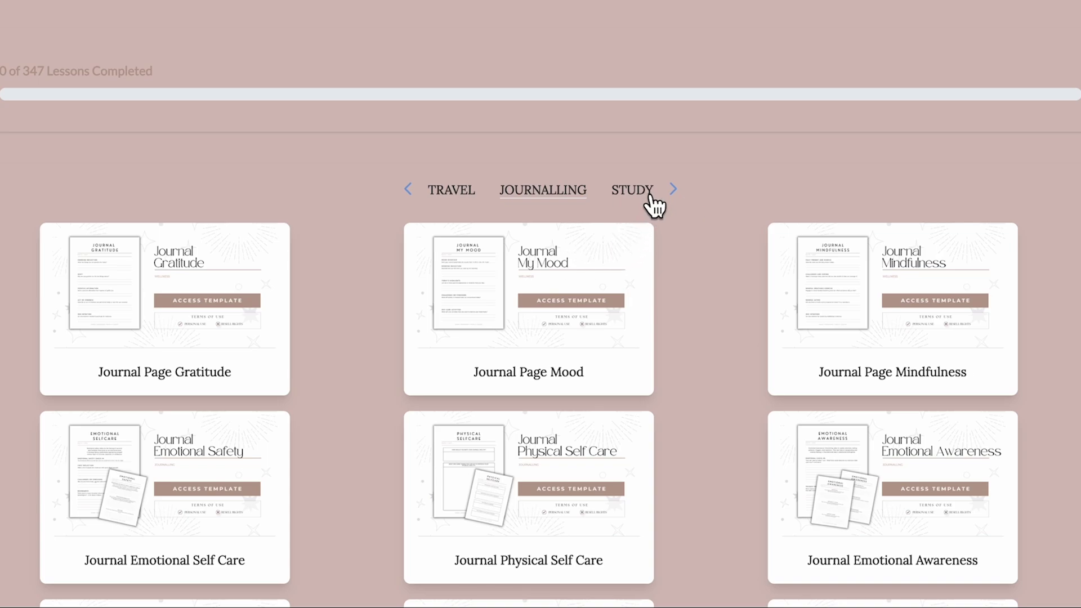
# Show The Vault's Study, Weddings and Babies template categories in turn, ending on Cleaning.
pyautogui.click(634, 190)
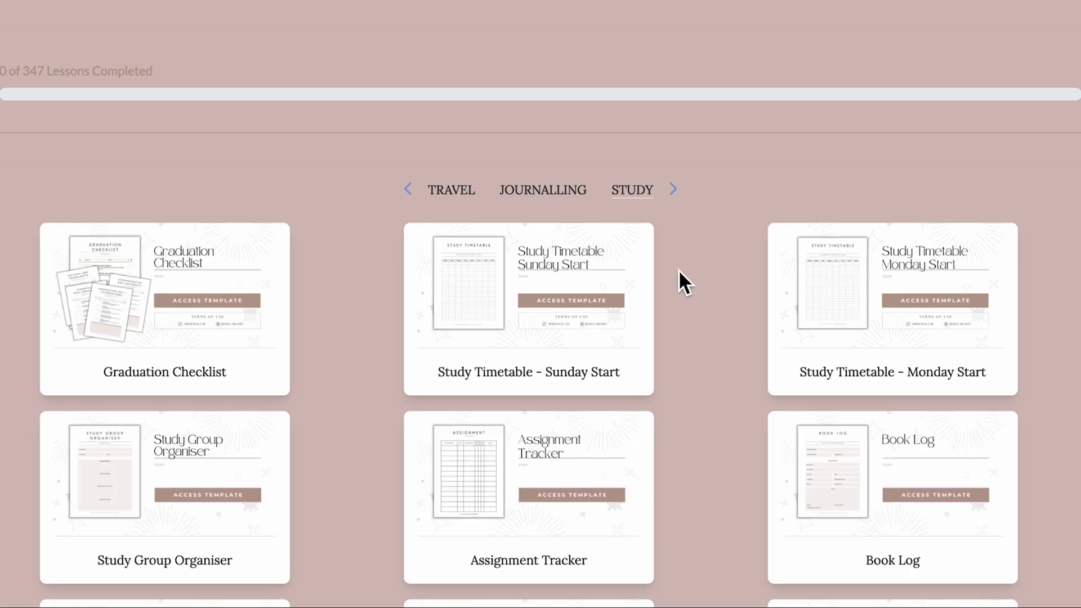
pyautogui.scroll(-1, 679, 269)
pyautogui.scroll(1, 679, 270)
pyautogui.click(674, 190)
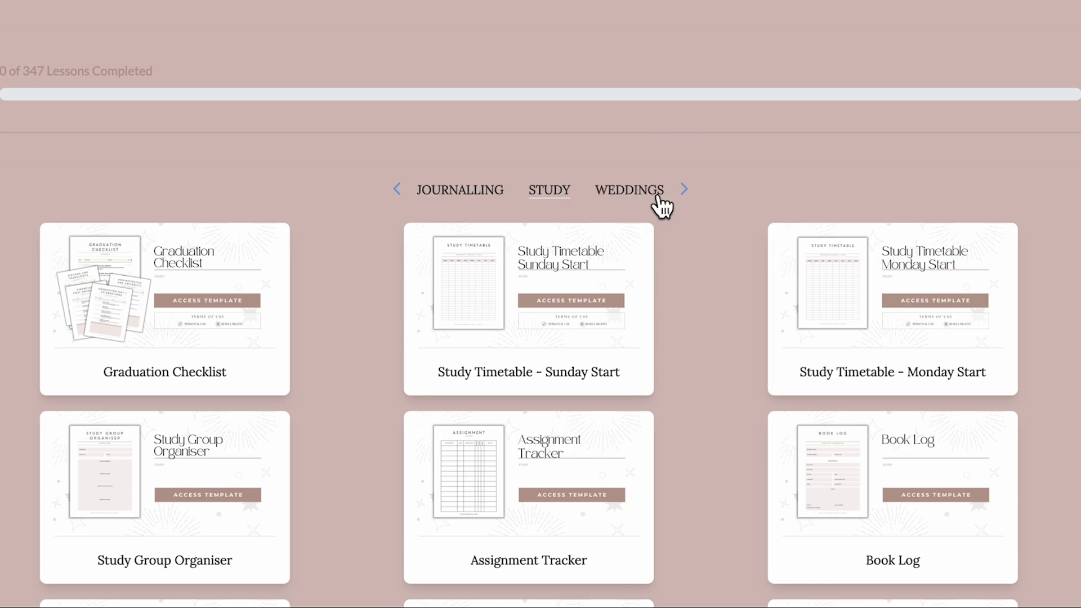
pyautogui.click(638, 190)
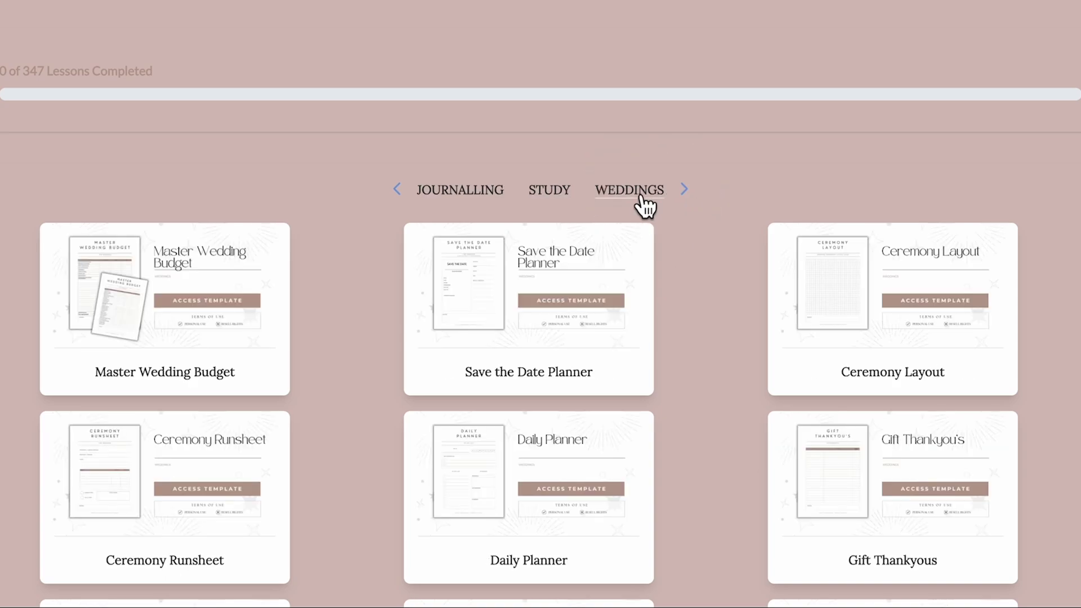
pyautogui.click(684, 190)
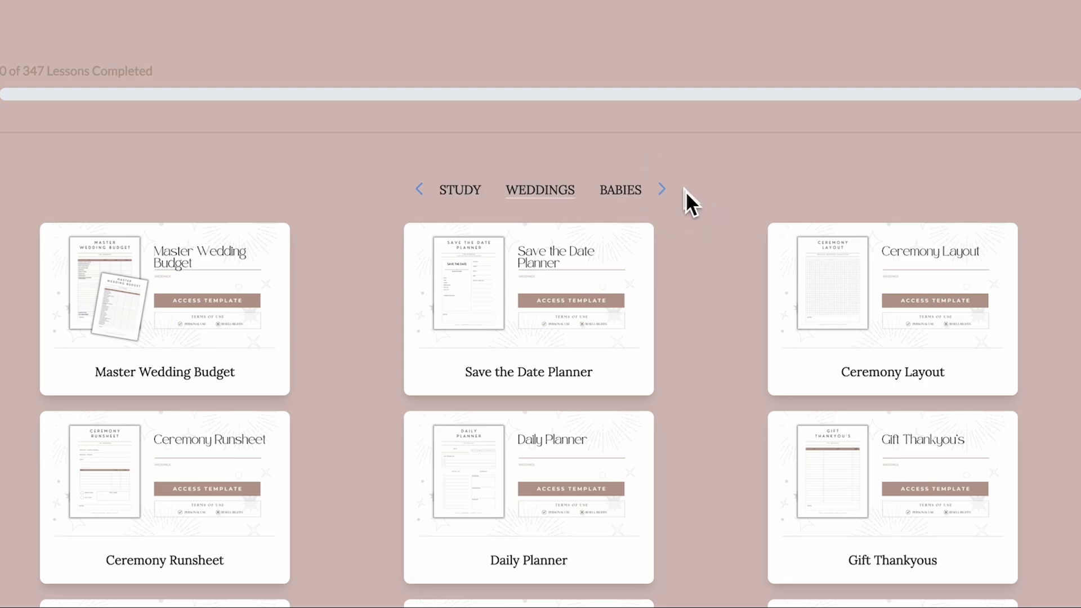
pyautogui.click(625, 190)
pyautogui.click(663, 189)
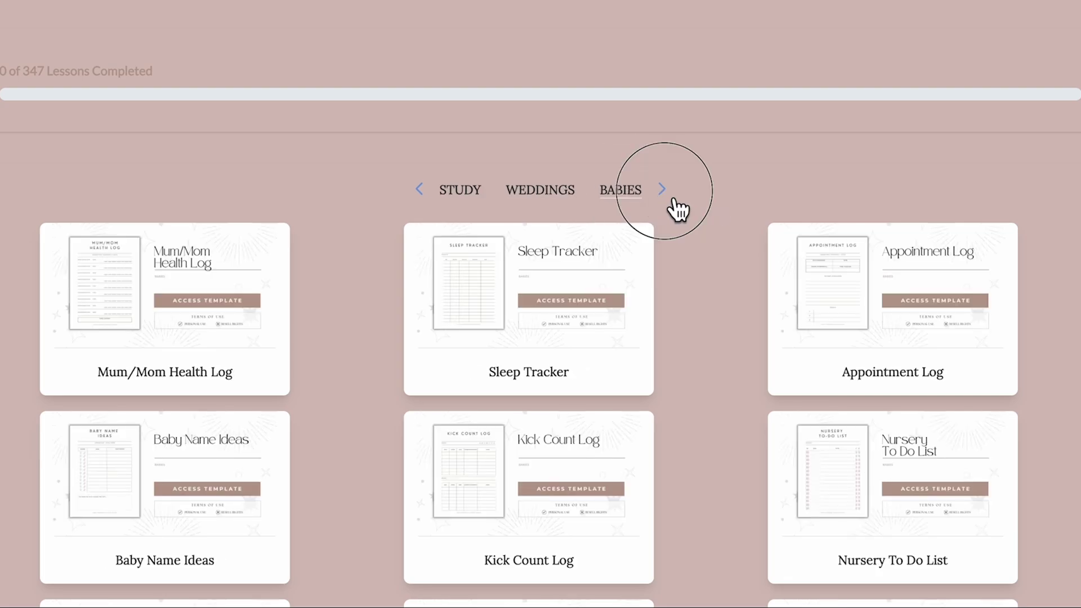
pyautogui.click(621, 190)
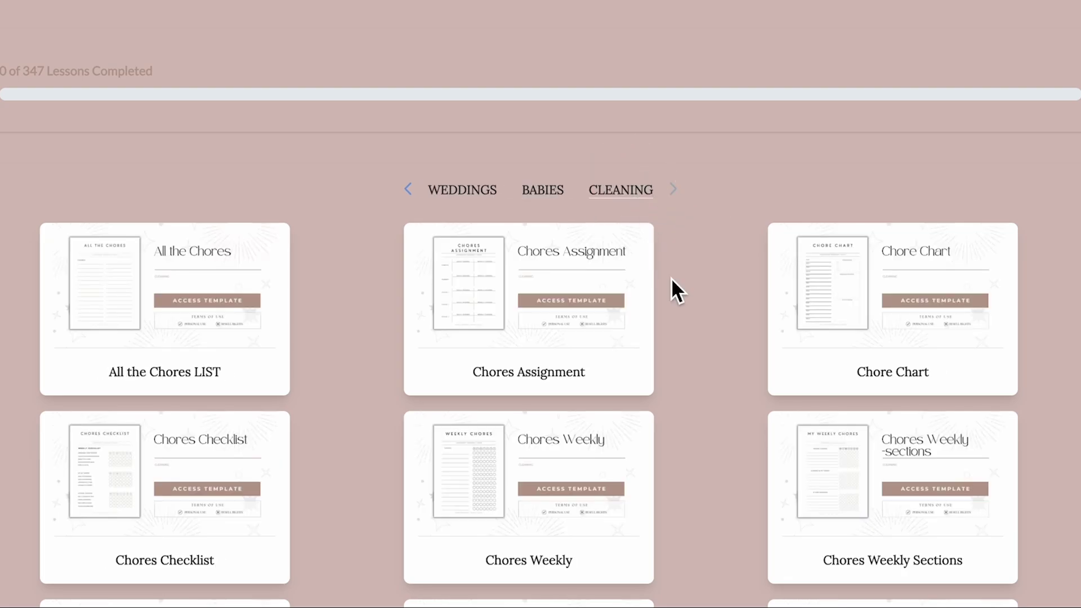
pyautogui.scroll(-1, 688, 335)
pyautogui.scroll(1, 689, 334)
pyautogui.scroll(-4, 662, 437)
pyautogui.scroll(-2, 661, 437)
pyautogui.scroll(4, 662, 436)
pyautogui.scroll(-4, 662, 437)
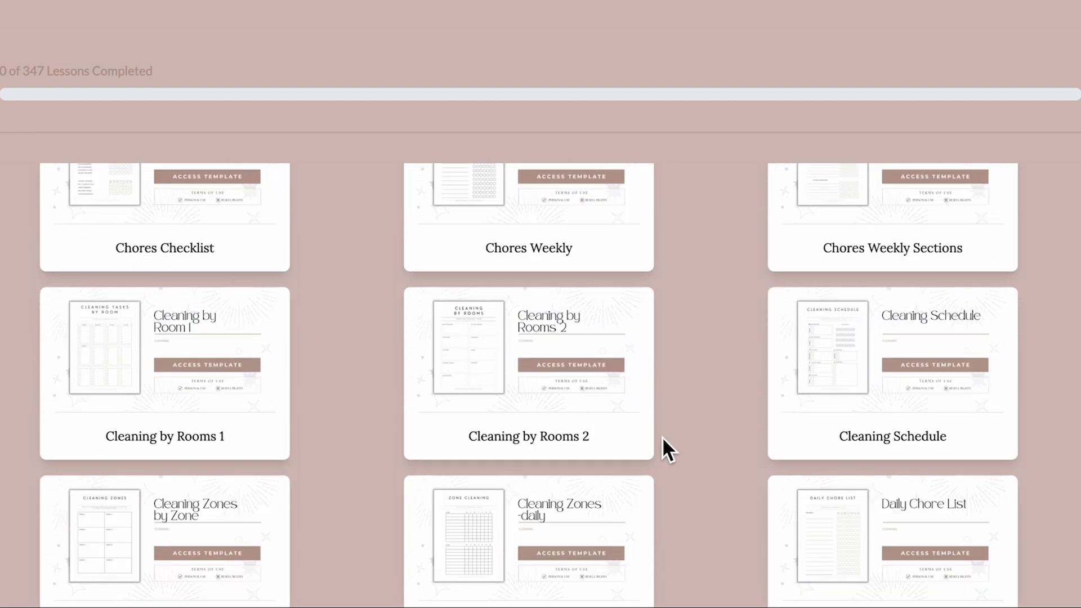
pyautogui.scroll(2, 661, 437)
pyautogui.scroll(2, 661, 437)
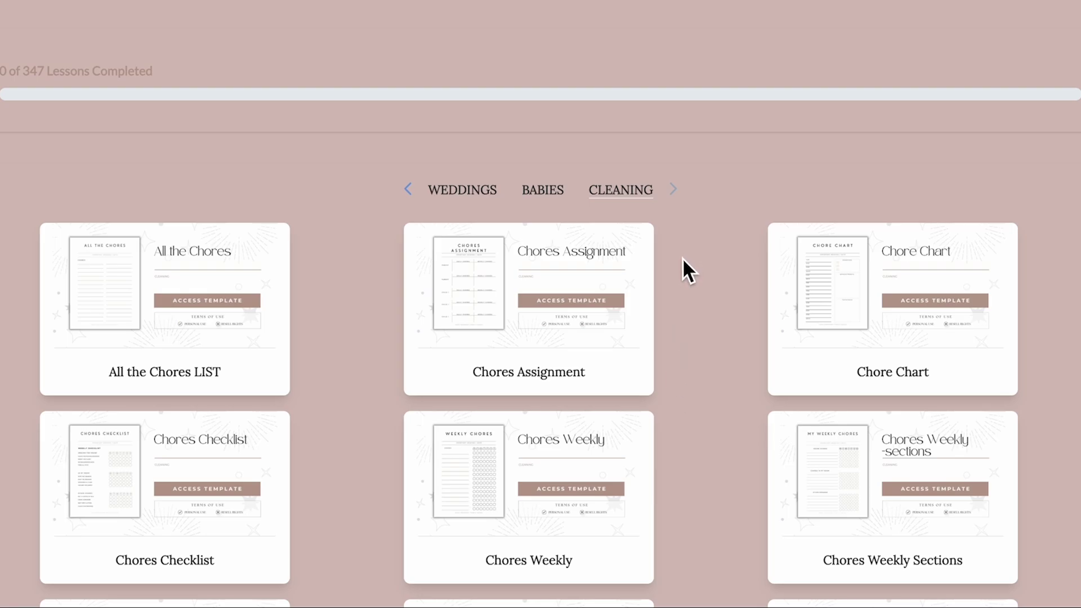
pyautogui.scroll(4, 682, 257)
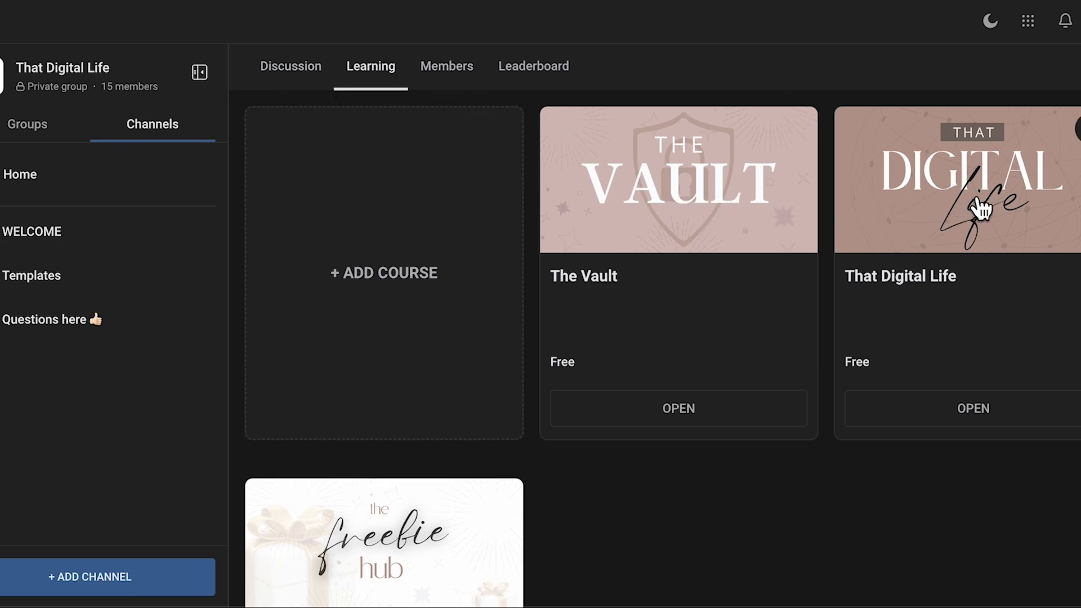
pyautogui.scroll(-1, 441, 529)
pyautogui.scroll(-1, 440, 528)
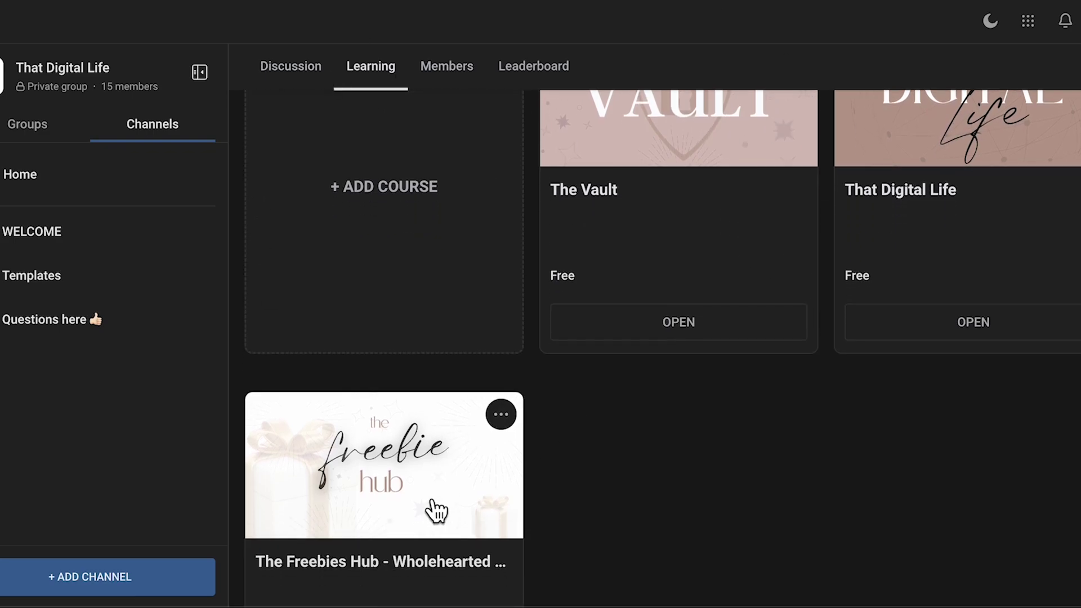
pyautogui.scroll(1, 425, 474)
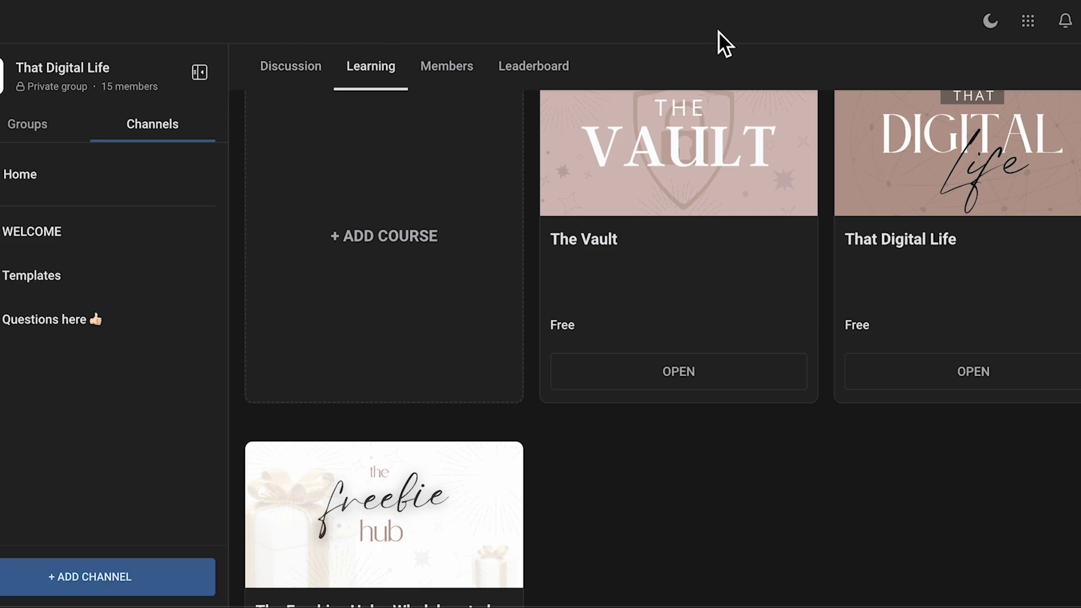
# Open That Digital Life's Discussion feed showing the template-drop and welcome posts.
pyautogui.click(291, 66)
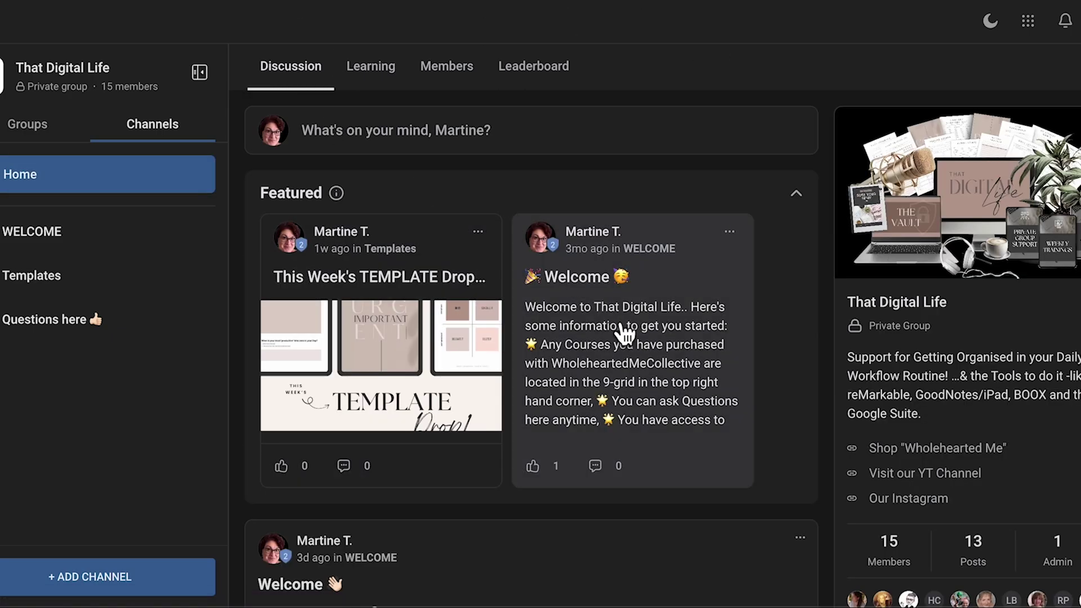
pyautogui.scroll(-4, 614, 317)
pyautogui.scroll(-2, 621, 325)
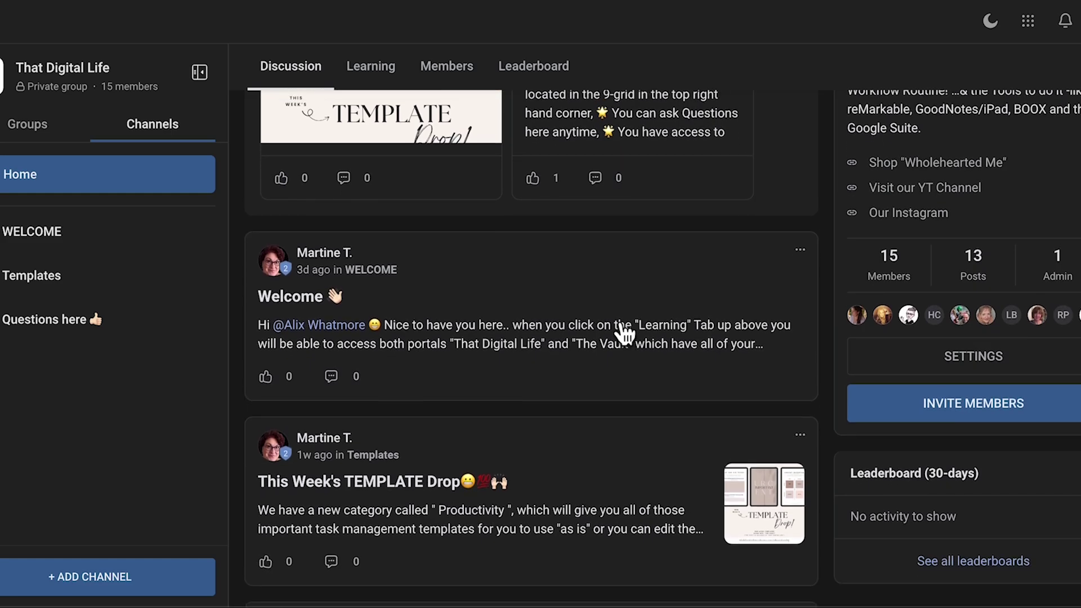
pyautogui.scroll(1, 626, 333)
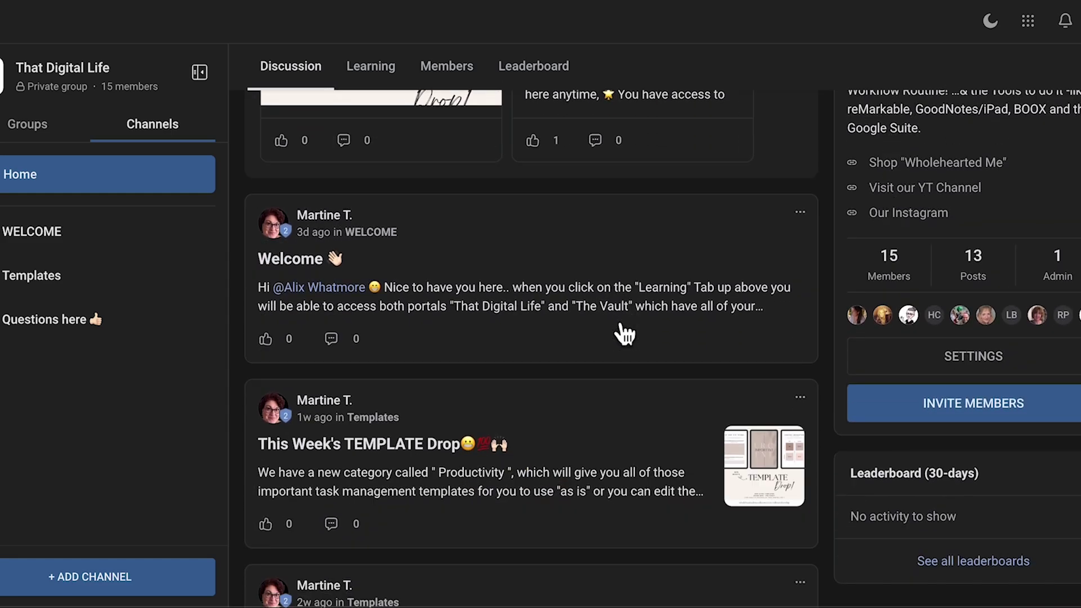
pyautogui.scroll(-4, 625, 332)
pyautogui.scroll(8, 624, 329)
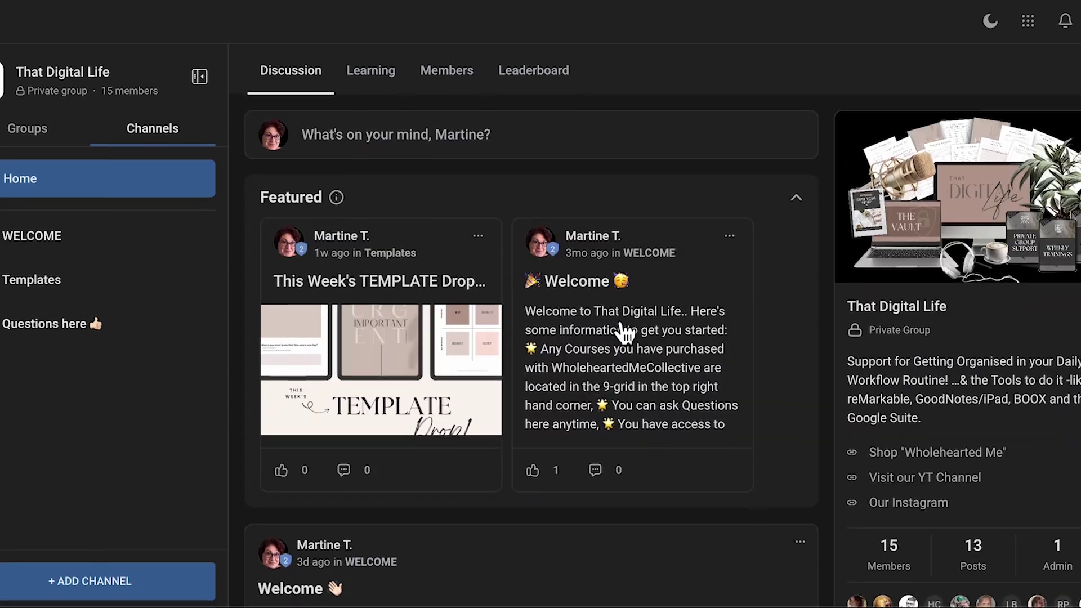